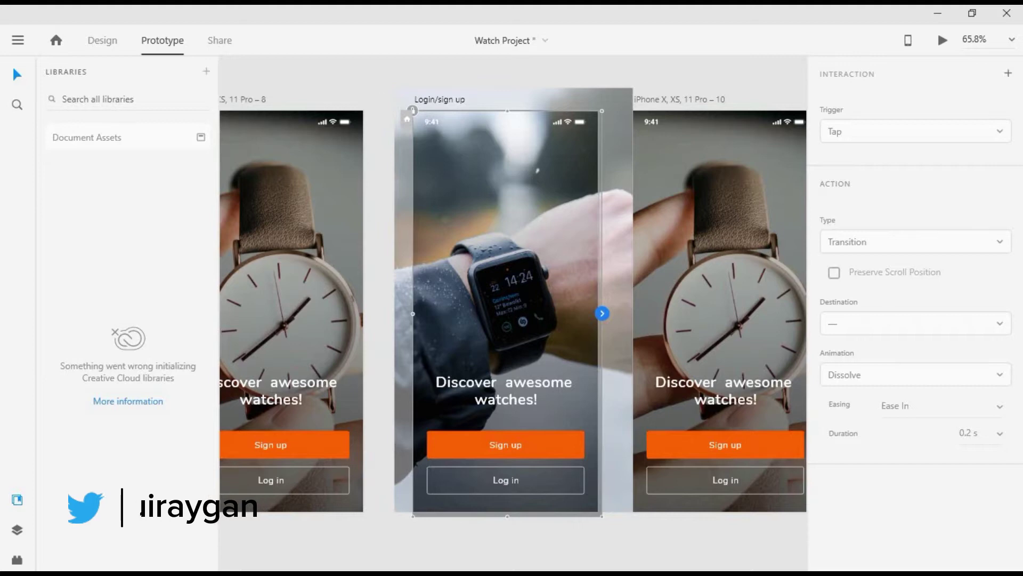
Link the iPhone X, XS, 11 Pro – 8 artboard to the Login/sign up artboard with a Time trigger.
{"action": "left_click", "coordinate": [247, 99]}
{"action": "scroll", "coordinate": [247, 99], "scroll_direction": "left", "scroll_amount": 1}
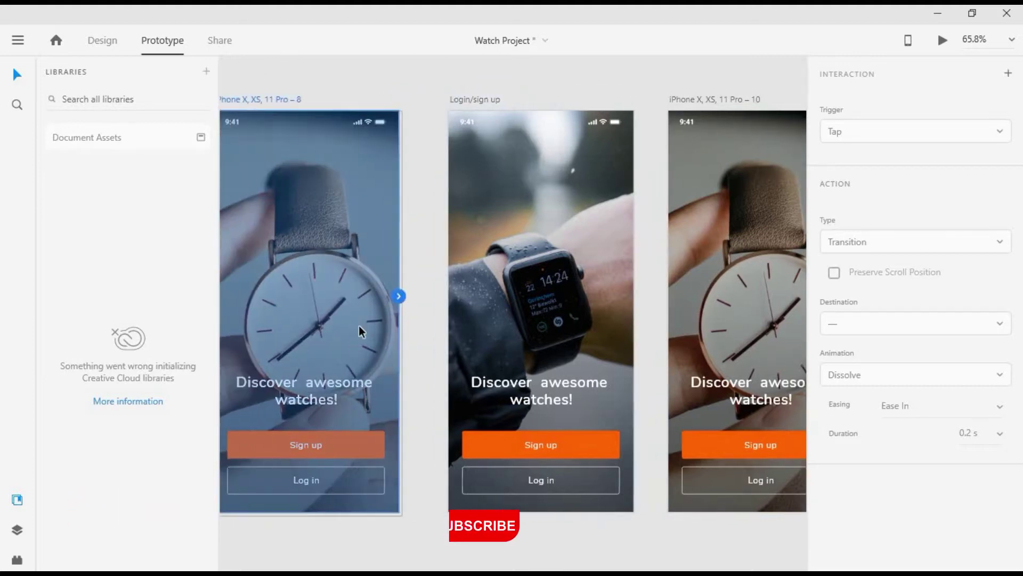
{"action": "scroll", "coordinate": [404, 293], "scroll_direction": "down", "scroll_amount": 3}
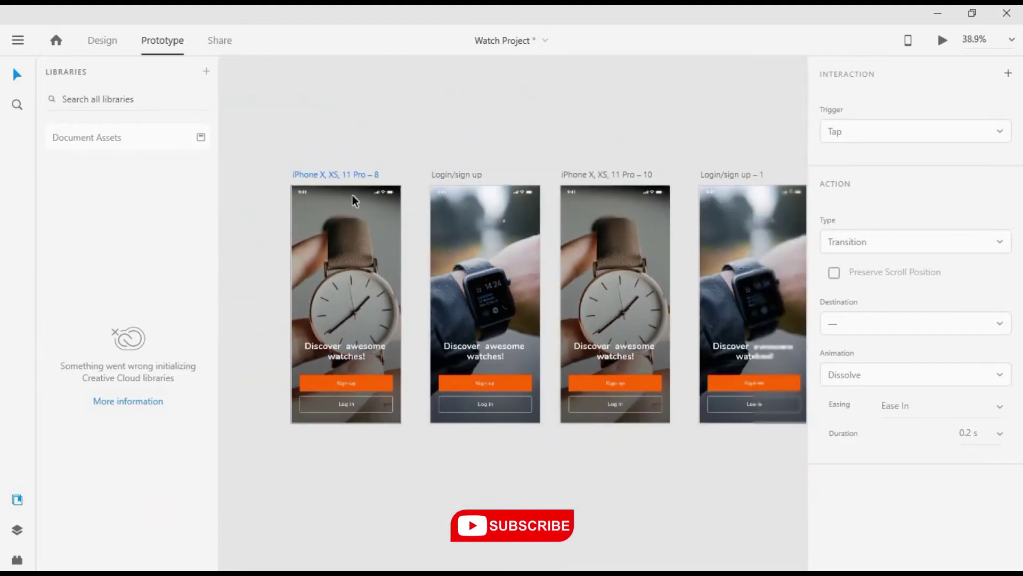
{"action": "left_click_drag", "start_coordinate": [418, 289], "coordinate": [508, 276]}
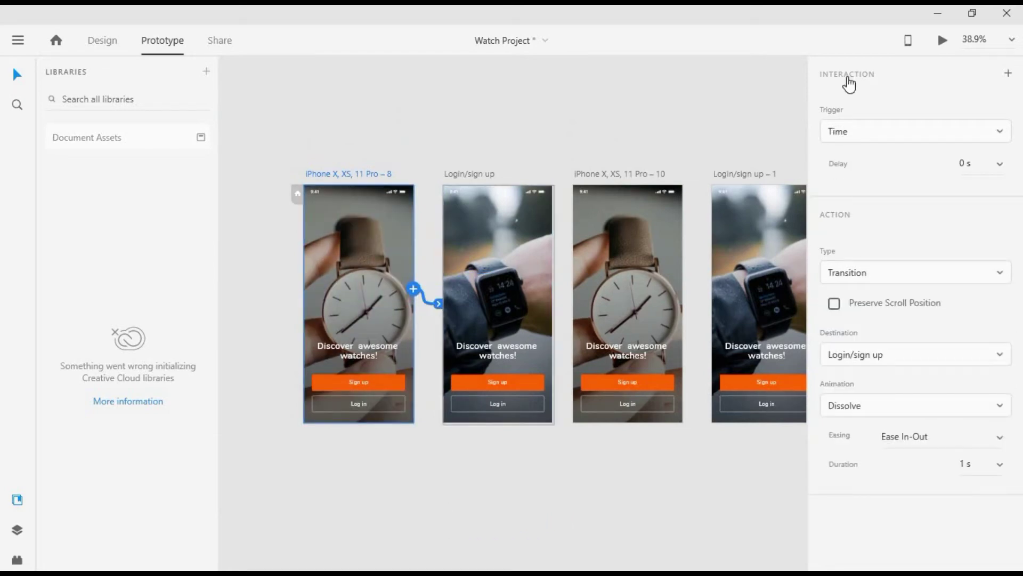
{"action": "left_click", "coordinate": [867, 138]}
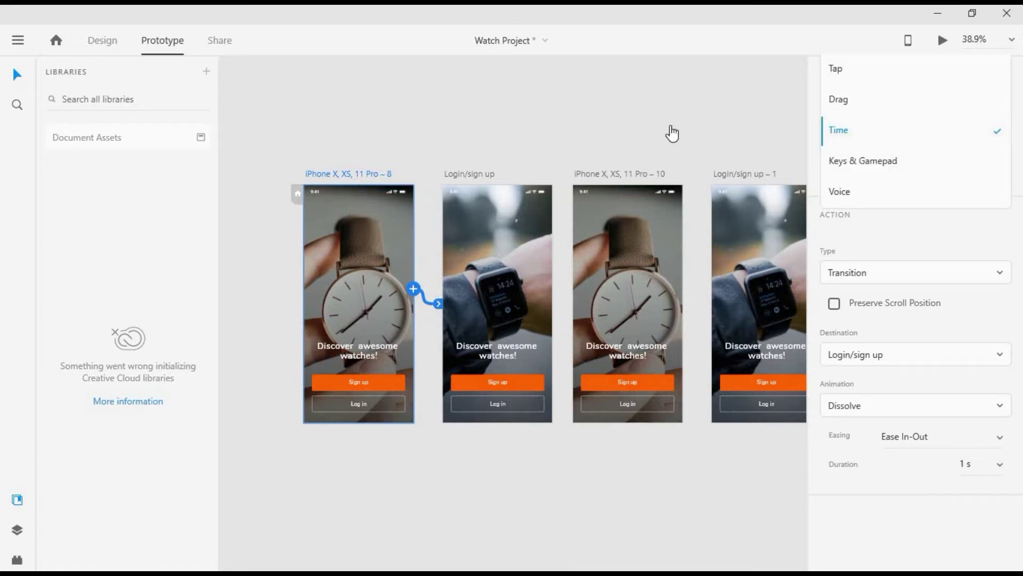
{"action": "left_click", "coordinate": [850, 138]}
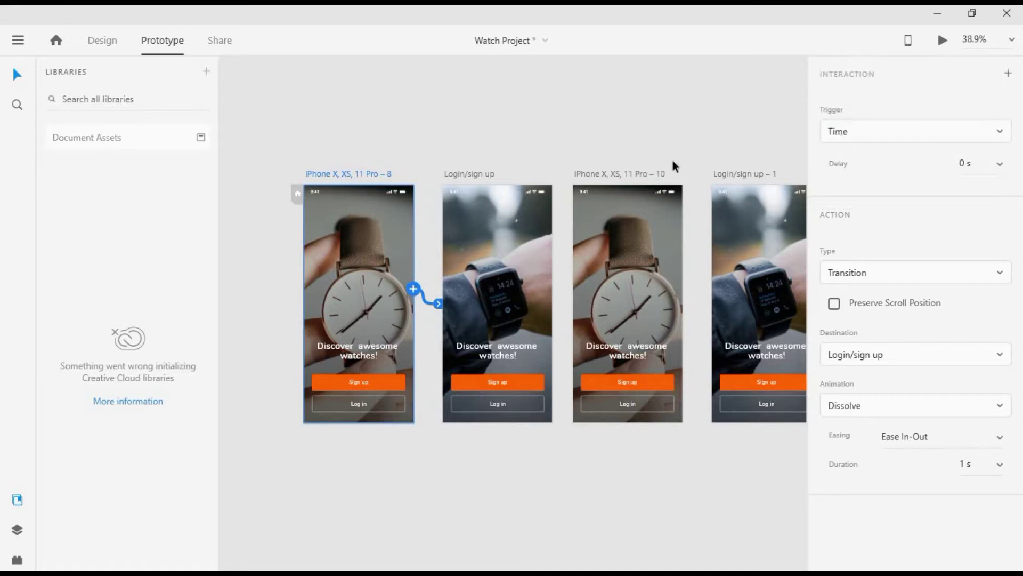
Try linking the first artboard's Sign up button to the Login/sign up artboard with a Tap trigger.
{"action": "left_click", "coordinate": [386, 380]}
{"action": "left_click_drag", "start_coordinate": [404, 385], "coordinate": [522, 312]}
{"action": "left_click", "coordinate": [869, 138]}
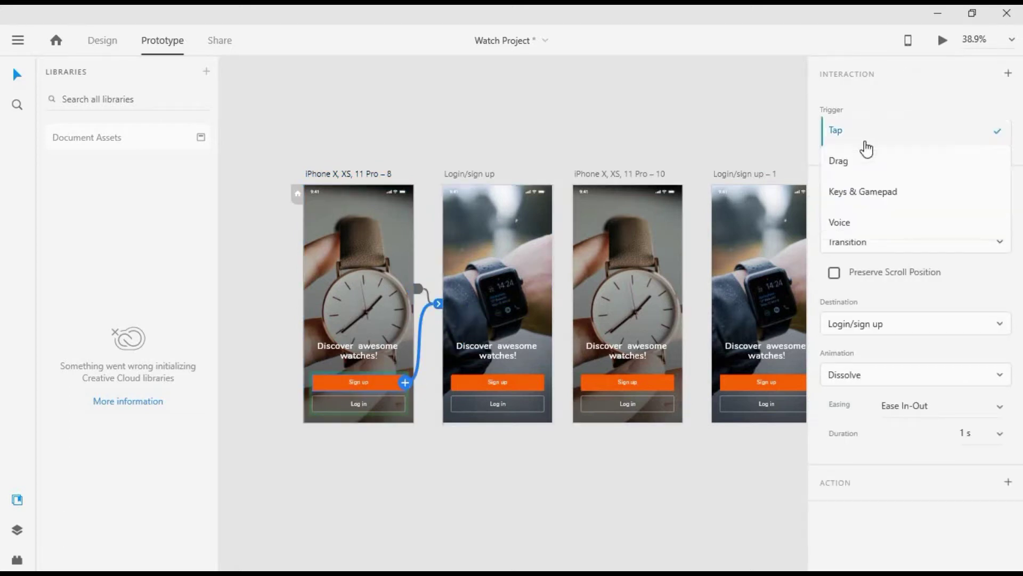
{"action": "left_click", "coordinate": [862, 138]}
{"action": "left_click", "coordinate": [318, 197]}
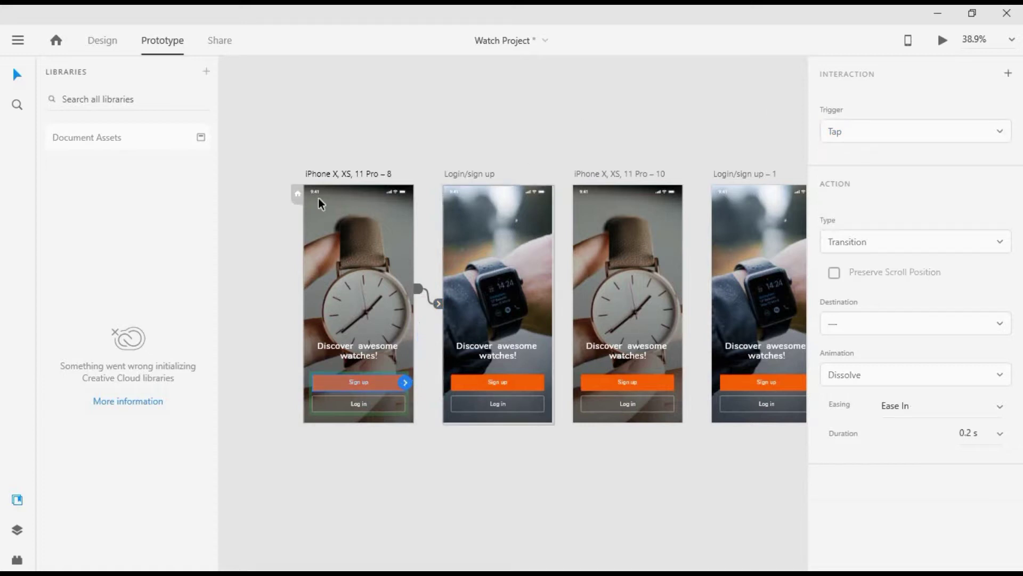
Set the first artboard's timed interaction to a 1 s delay and Auto-Animate, keeping Ease In-Out easing.
{"action": "left_click", "coordinate": [346, 170]}
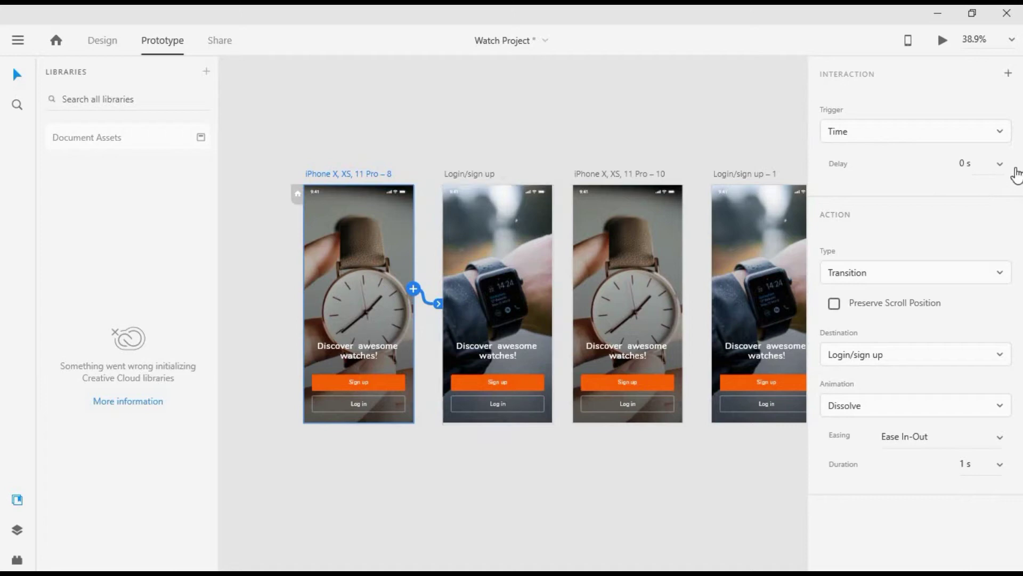
{"action": "left_click", "coordinate": [999, 166]}
{"action": "left_click", "coordinate": [961, 226]}
{"action": "left_click", "coordinate": [870, 281]}
{"action": "left_click", "coordinate": [856, 300]}
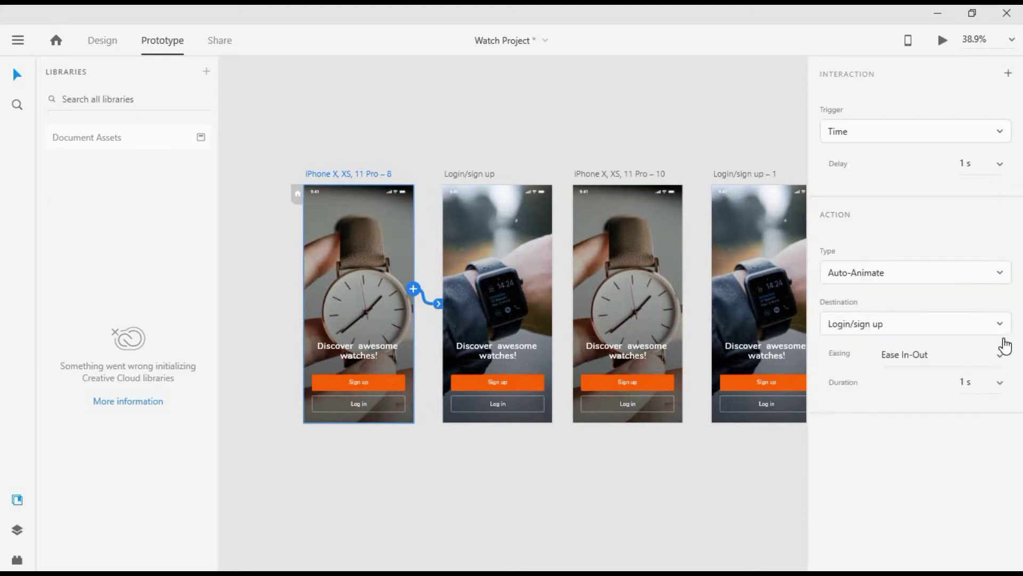
{"action": "left_click", "coordinate": [1003, 364]}
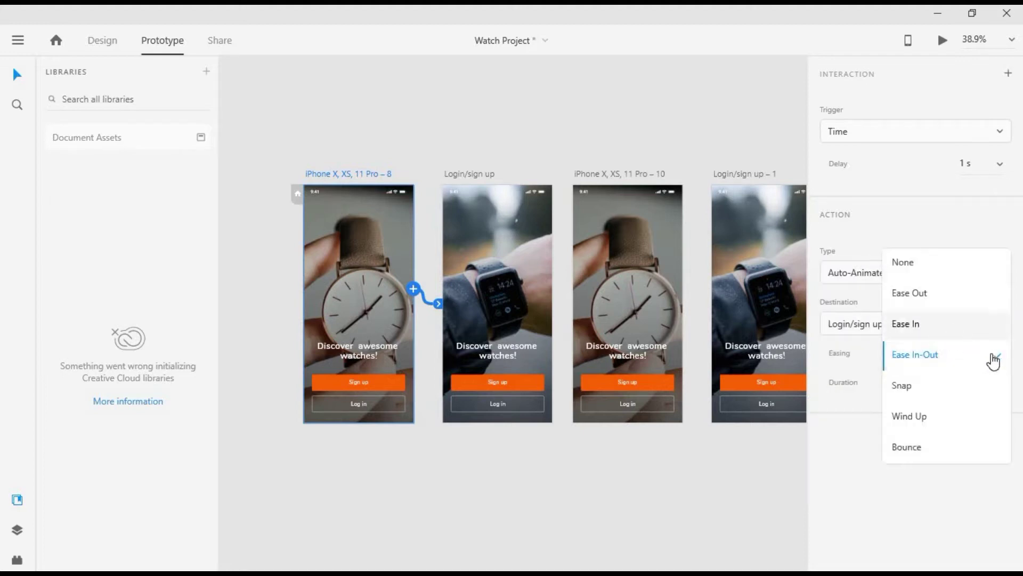
{"action": "left_click", "coordinate": [686, 251]}
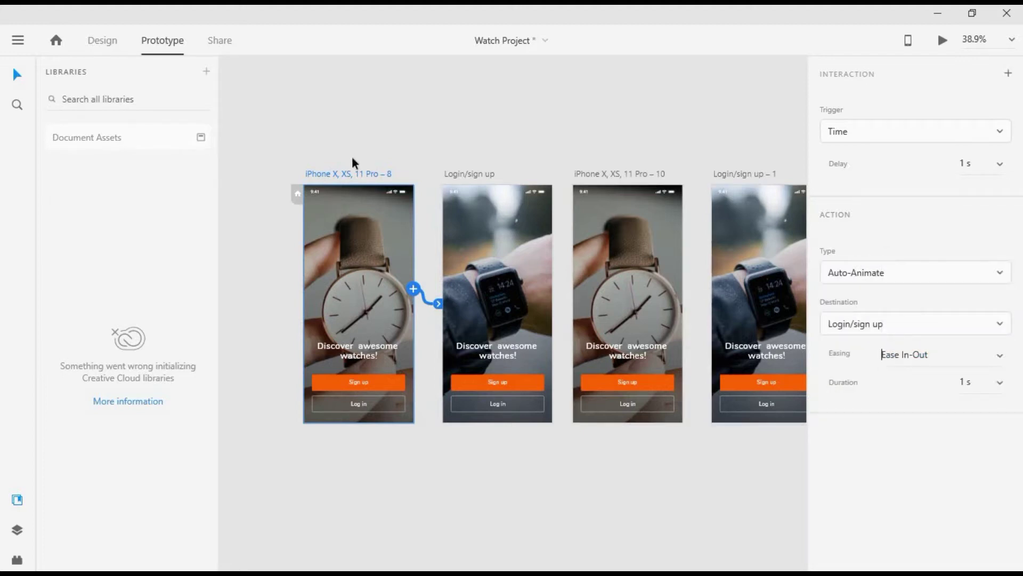
Link Login/sign up to iPhone X, XS, 11 Pro – 10, and that artboard to Login/sign up – 1.
{"action": "left_click", "coordinate": [460, 172]}
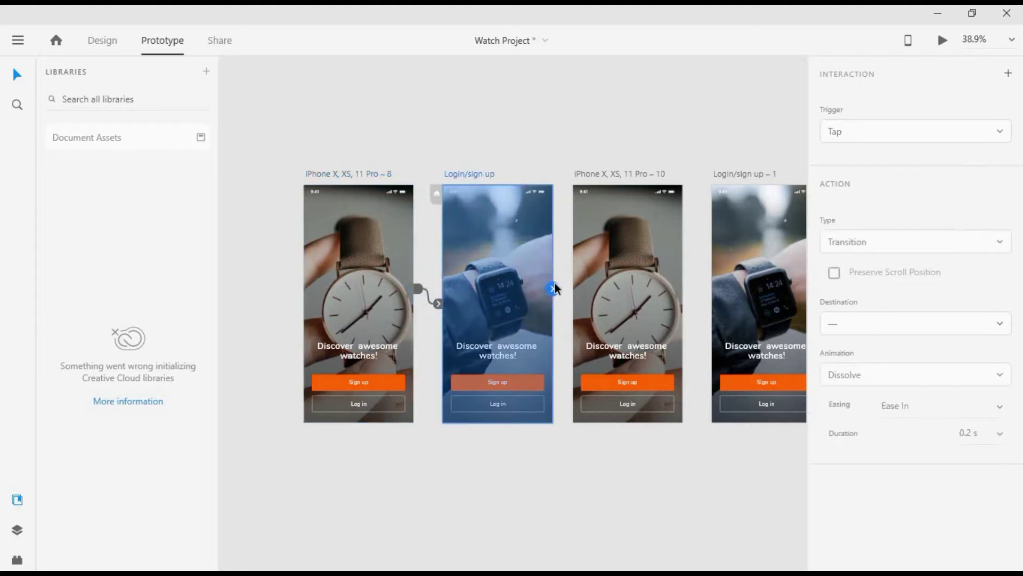
{"action": "left_click", "coordinate": [647, 177]}
{"action": "scroll", "coordinate": [648, 177], "scroll_direction": "right", "scroll_amount": 3}
{"action": "left_click_drag", "start_coordinate": [599, 288], "coordinate": [654, 306]}
{"action": "scroll", "coordinate": [363, 190], "scroll_direction": "left", "scroll_amount": 5}
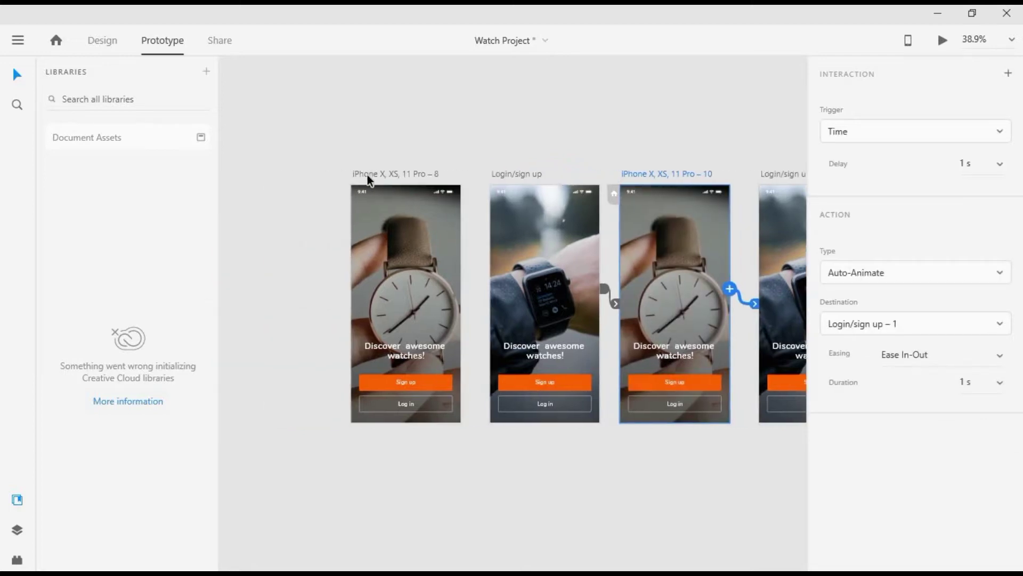
Preview the timed watch-screen transitions starting from the iPhone X, XS, 11 Pro – 8 artboard, and close the preview.
{"action": "left_click", "coordinate": [367, 175]}
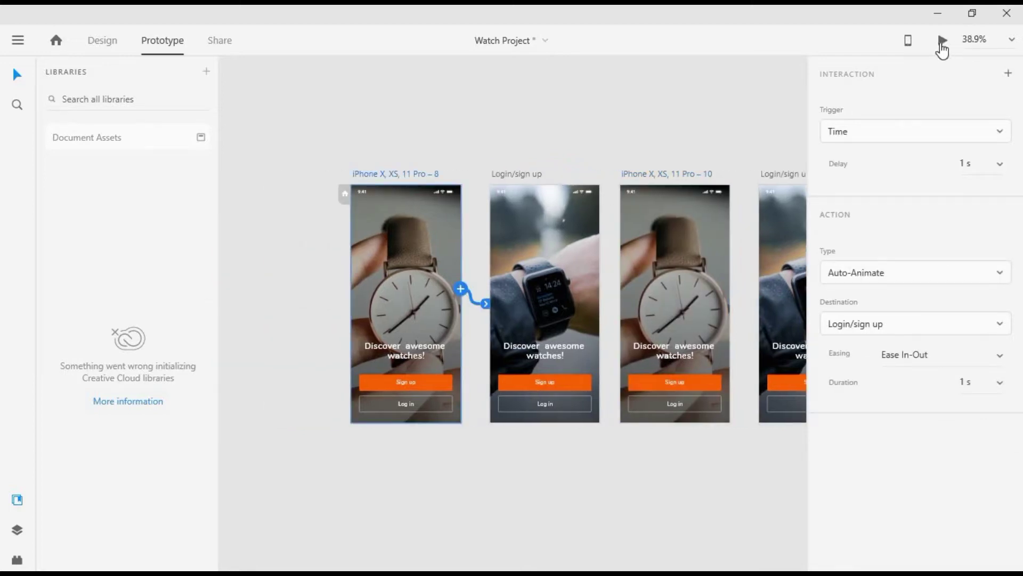
{"action": "left_click", "coordinate": [942, 41]}
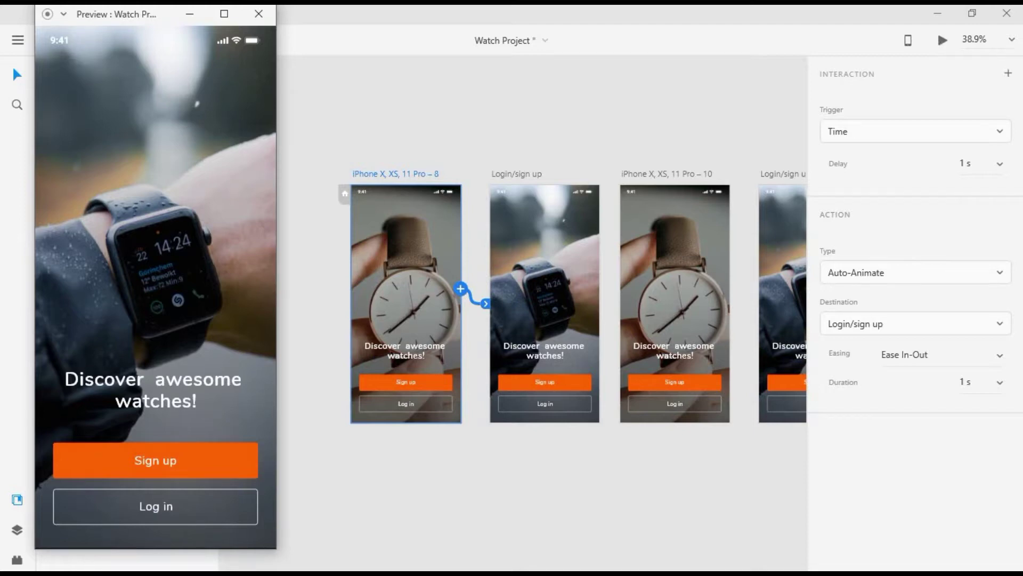
{"action": "left_click", "coordinate": [259, 13]}
Move the Login artboard directly below the first watch screen and duplicate it alongside.
{"action": "scroll", "coordinate": [427, 201], "scroll_direction": "down", "scroll_amount": 2}
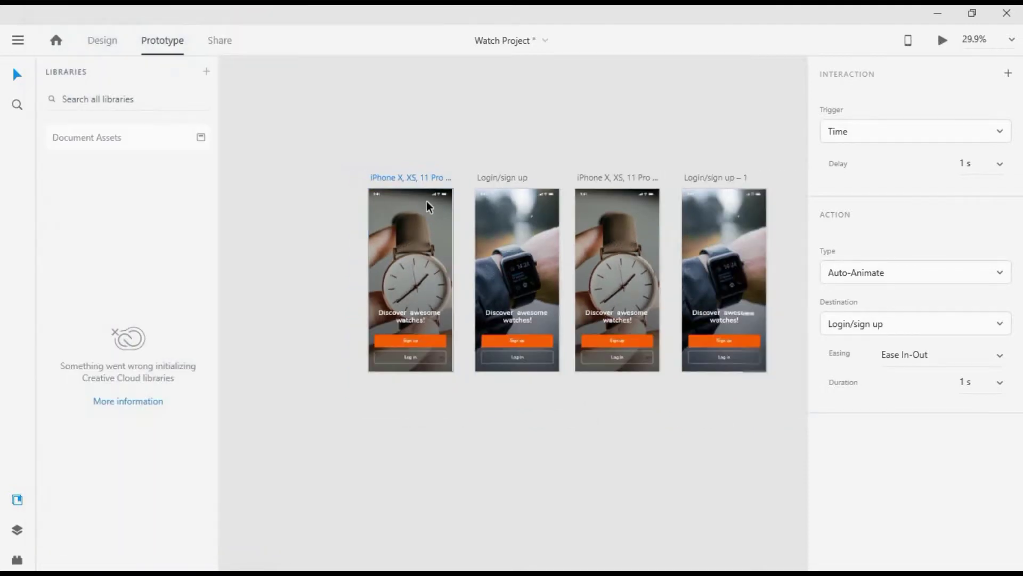
{"action": "scroll", "coordinate": [648, 193], "scroll_direction": "right", "scroll_amount": 10}
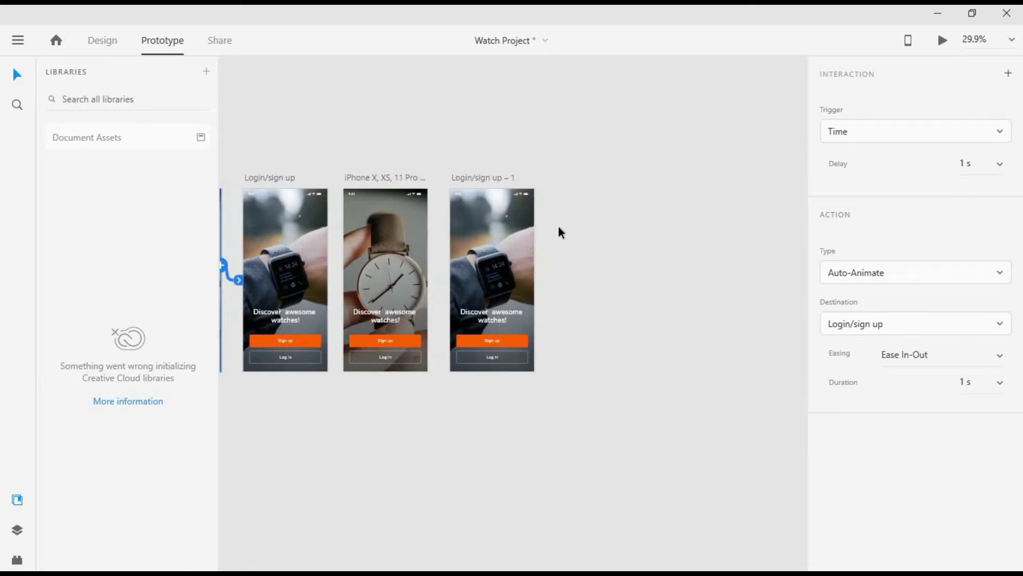
{"action": "scroll", "coordinate": [558, 225], "scroll_direction": "left", "scroll_amount": 8}
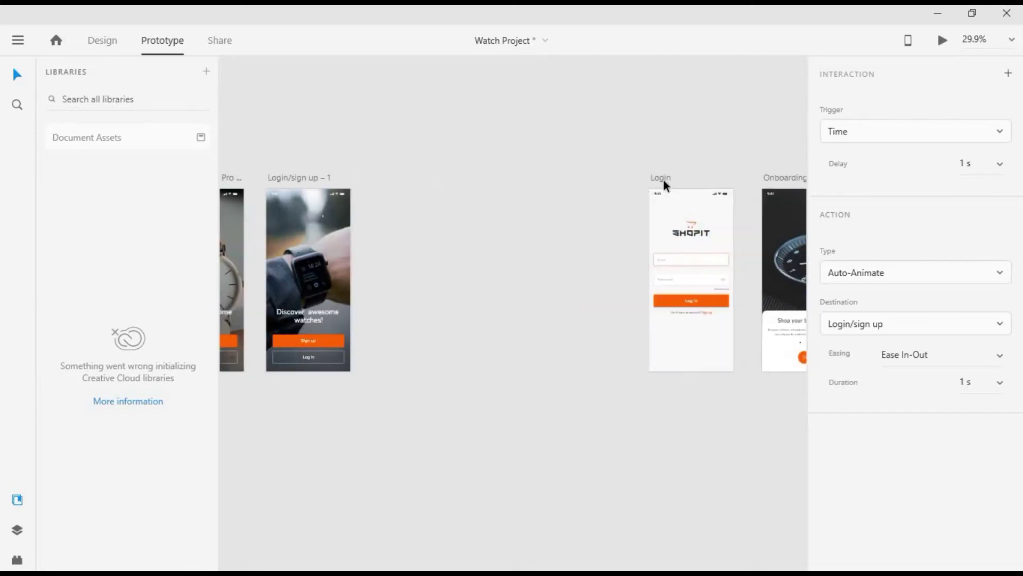
{"action": "left_click", "coordinate": [663, 178]}
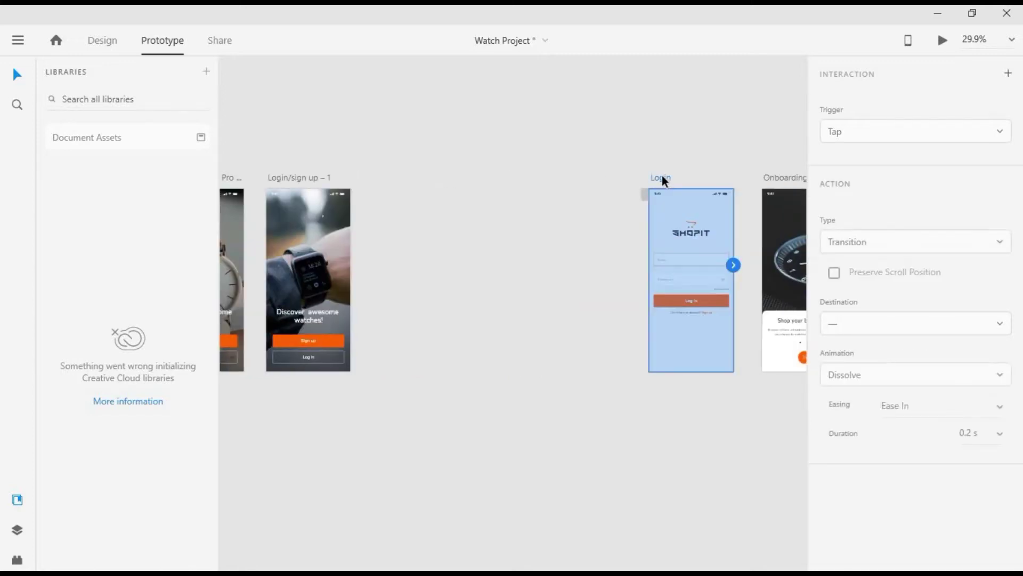
{"action": "left_click_drag", "start_coordinate": [662, 175], "coordinate": [224, 402]}
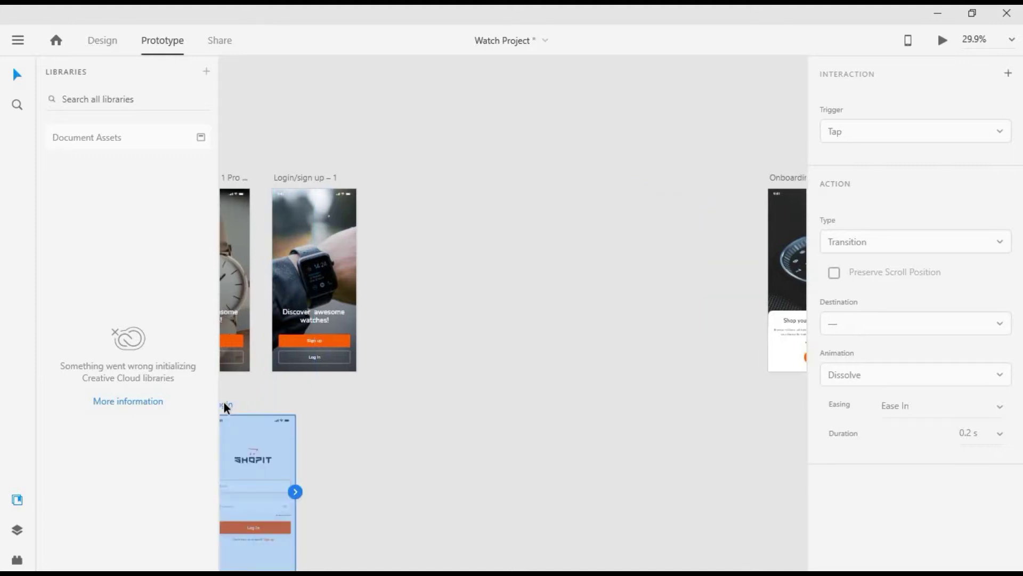
{"action": "scroll", "coordinate": [223, 402], "scroll_direction": "left", "scroll_amount": 5}
{"action": "scroll", "coordinate": [224, 402], "scroll_direction": "down", "scroll_amount": 3}
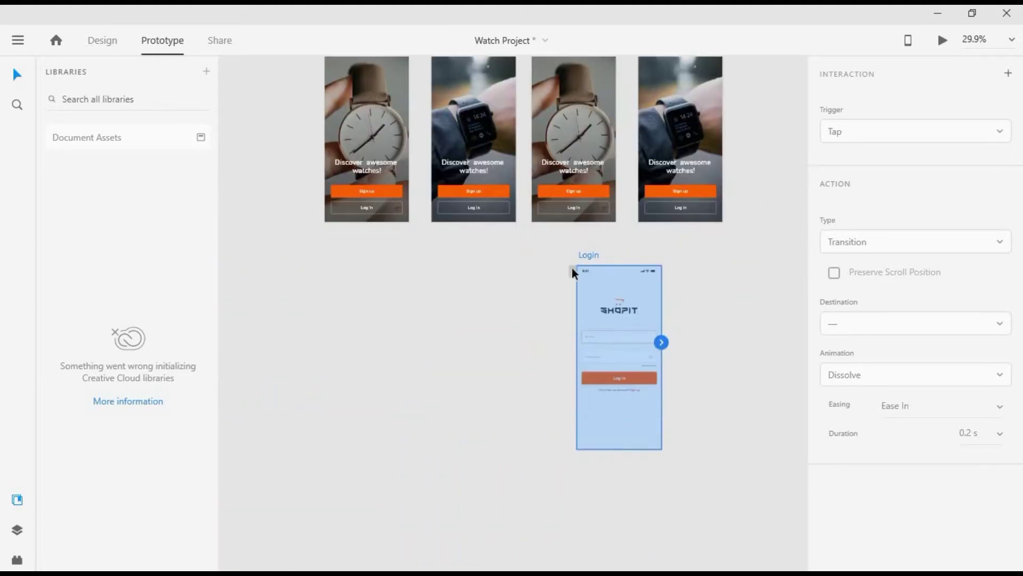
{"action": "left_click_drag", "start_coordinate": [587, 257], "coordinate": [332, 252]}
{"action": "key", "text": "ctrl+d"}
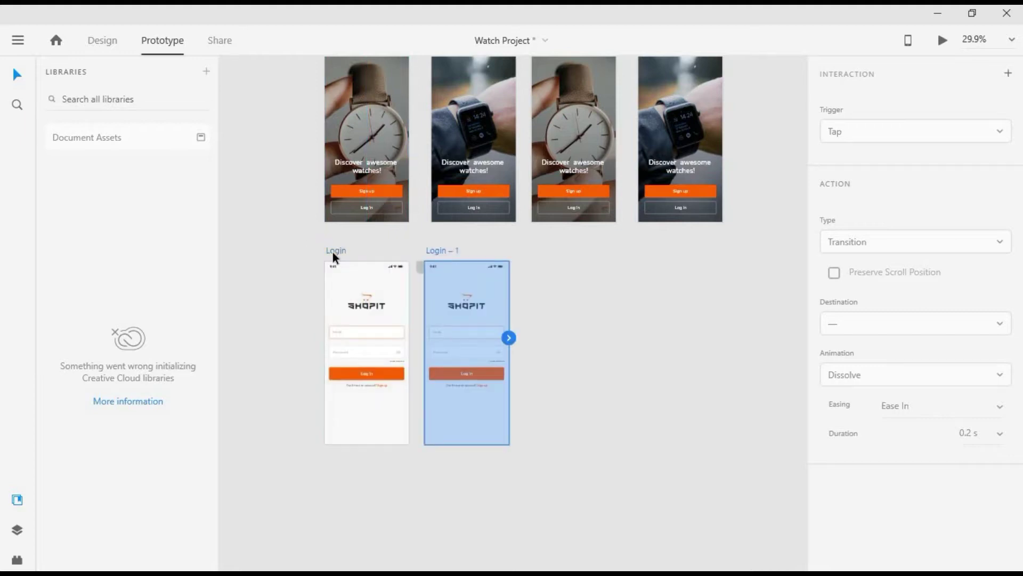
{"action": "left_click", "coordinate": [581, 302]}
Copy the brown-strap watch image from its product artboard onto the bottom of the Login artboard, scaled to 100 × 162.
{"action": "scroll", "coordinate": [581, 300], "scroll_direction": "down", "scroll_amount": 3}
{"action": "scroll", "coordinate": [603, 222], "scroll_direction": "right", "scroll_amount": 5}
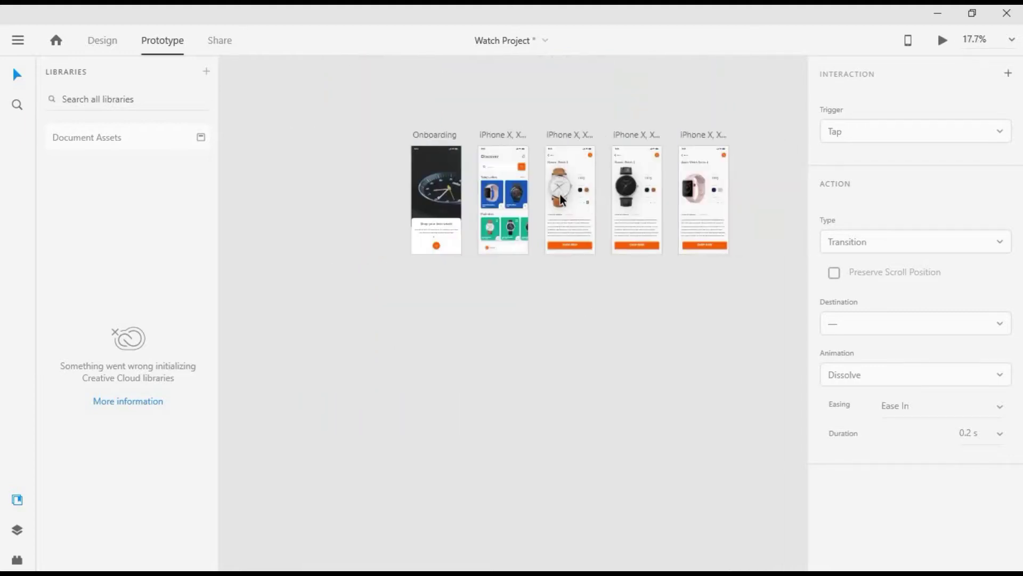
{"action": "left_click_drag", "start_coordinate": [562, 200], "coordinate": [560, 284]}
{"action": "left_click", "coordinate": [104, 41]}
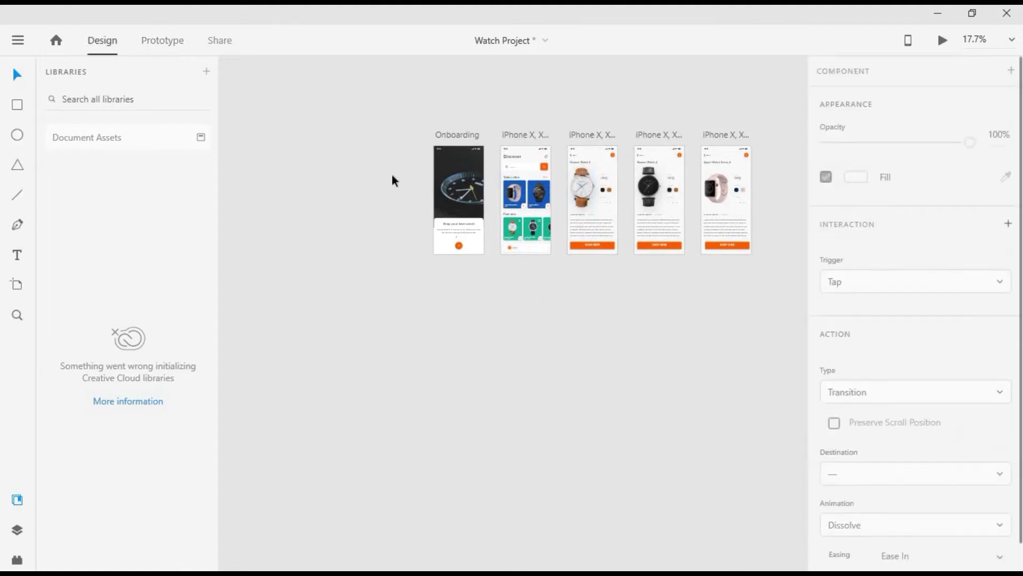
{"action": "scroll", "coordinate": [370, 295], "scroll_direction": "left", "scroll_amount": 10}
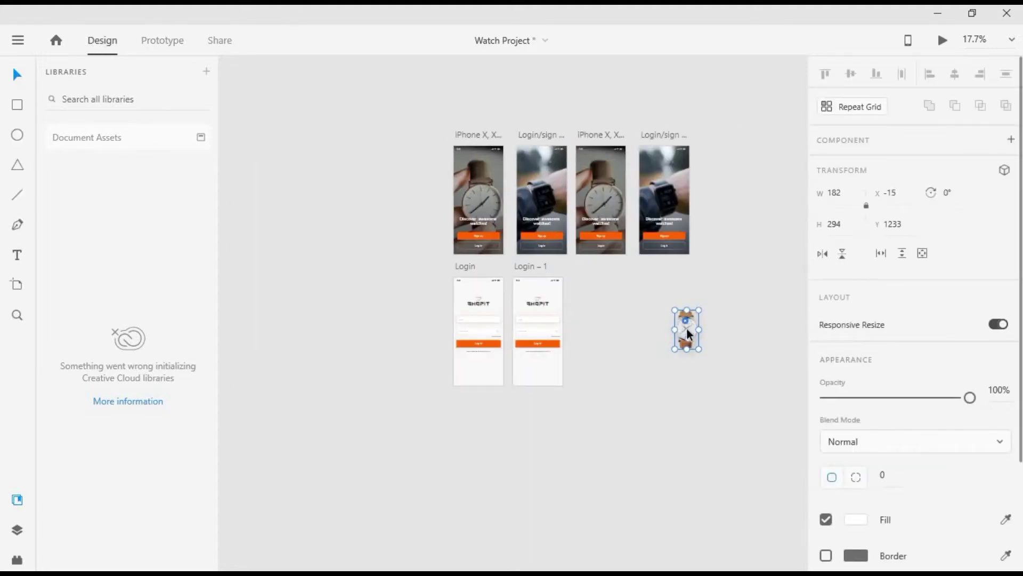
{"action": "left_click_drag", "start_coordinate": [687, 327], "coordinate": [505, 392]}
{"action": "scroll", "coordinate": [455, 371], "scroll_direction": "up", "scroll_amount": 4}
{"action": "left_click_drag", "start_coordinate": [505, 343], "coordinate": [488, 372]}
{"action": "scroll", "coordinate": [721, 163], "scroll_direction": "right", "scroll_amount": 4}
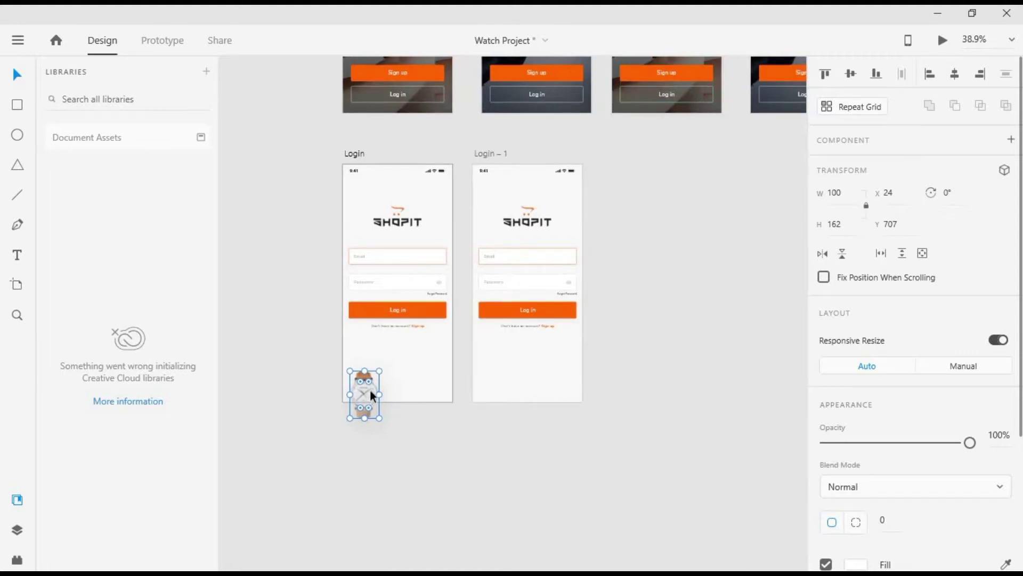
Rotate the watch image to 35° and position it over the Login artboard's lower left corner at about X -37, Y 773.
{"action": "left_click_drag", "start_coordinate": [371, 391], "coordinate": [386, 368]}
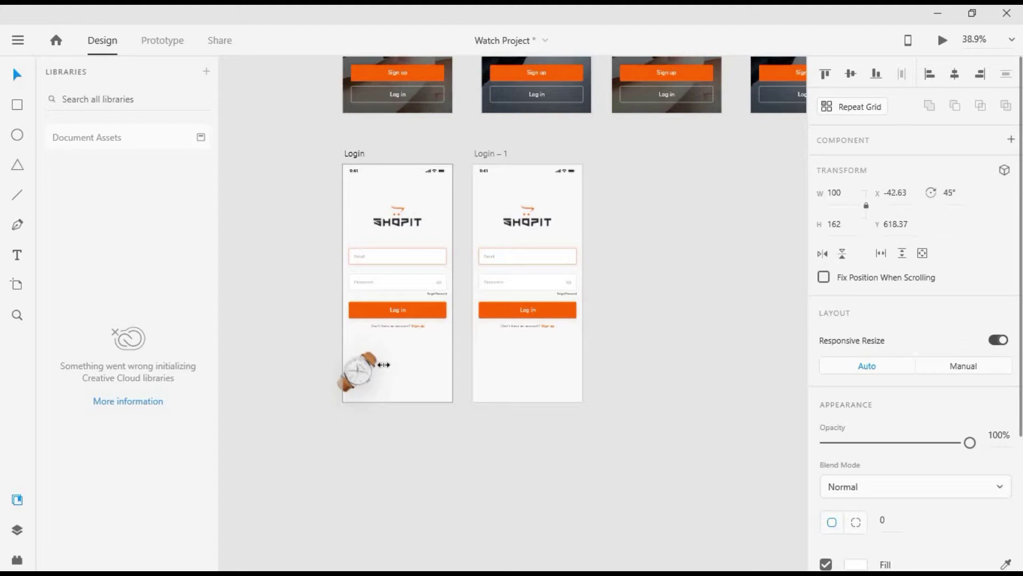
{"action": "left_click", "coordinate": [954, 193]}
{"action": "type", "text": "35"}
{"action": "left_click_drag", "start_coordinate": [356, 370], "coordinate": [350, 425]}
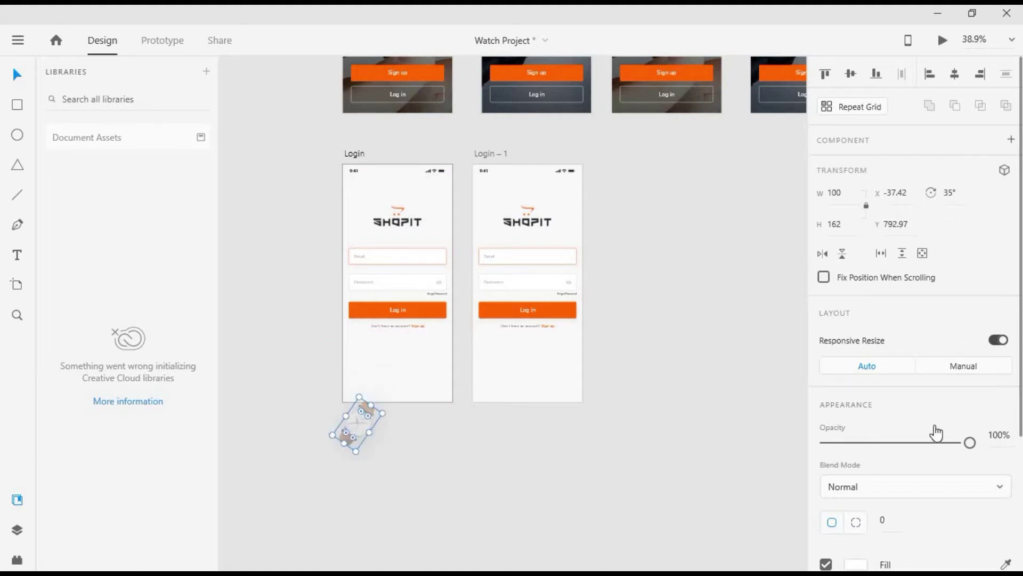
{"action": "key", "text": "shift+Up"}
{"action": "key", "text": "shift+Up"}
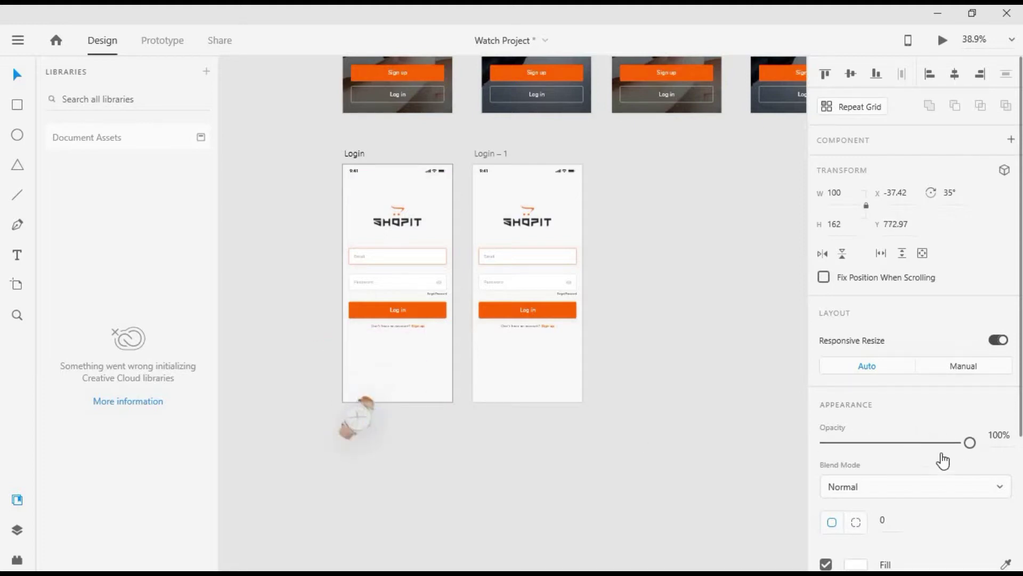
Set the watch image's opacity to 0% and copy it to the same position on the Login – 1 artboard.
{"action": "left_click_drag", "start_coordinate": [942, 460], "coordinate": [532, 449]}
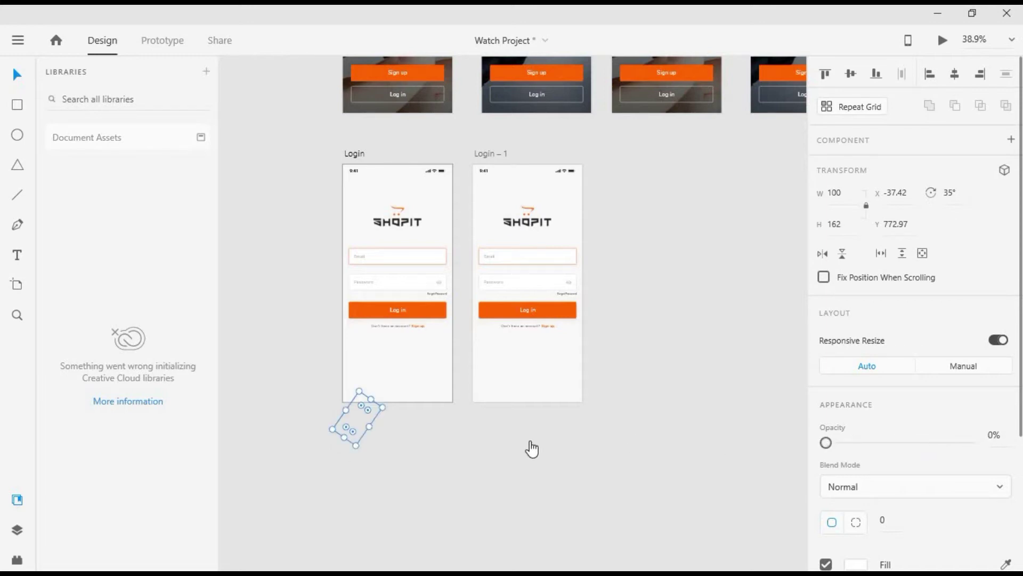
{"action": "left_click", "coordinate": [529, 440]}
{"action": "left_click", "coordinate": [368, 404]}
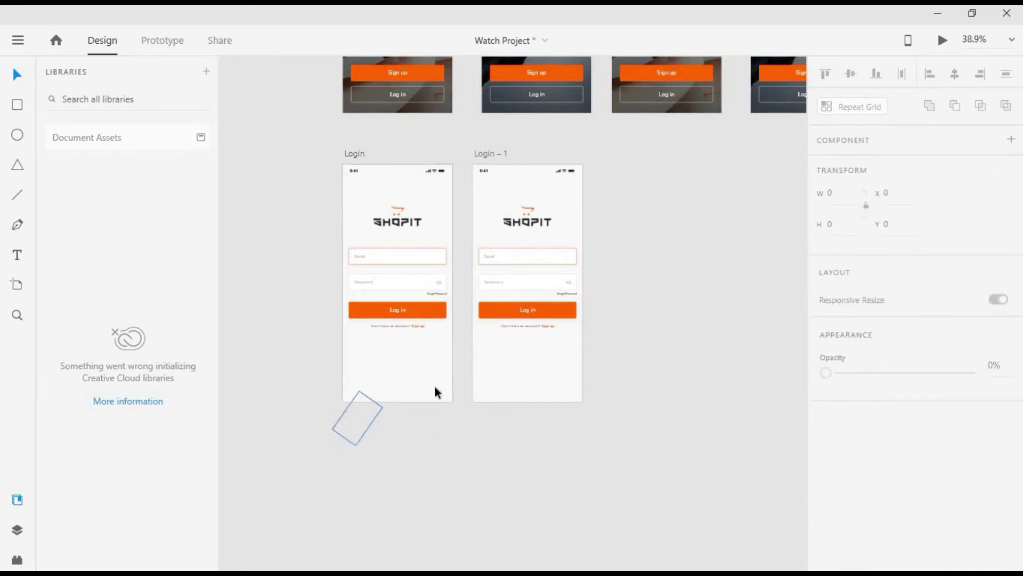
{"action": "left_click", "coordinate": [489, 153]}
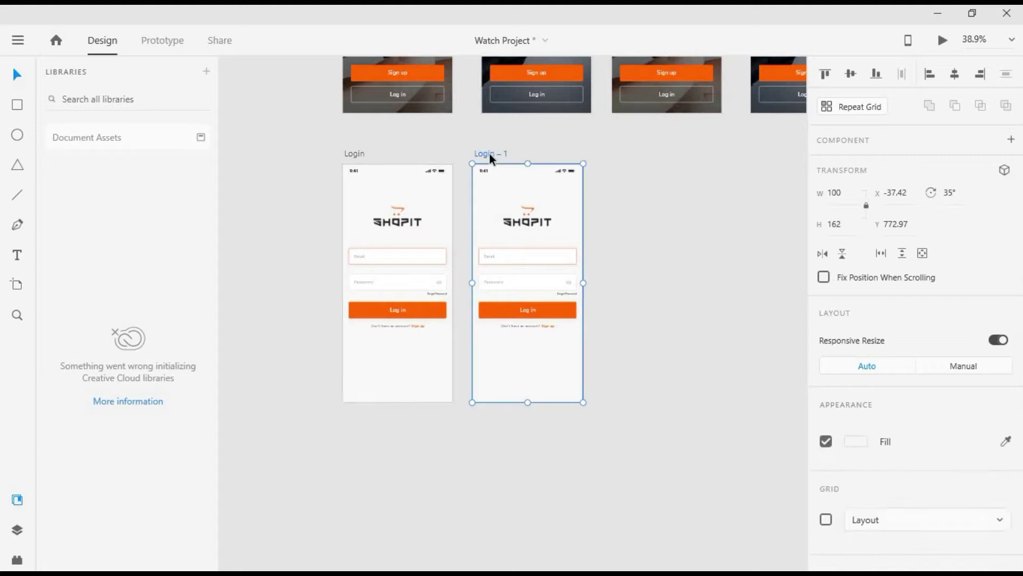
{"action": "key", "text": "ctrl+v"}
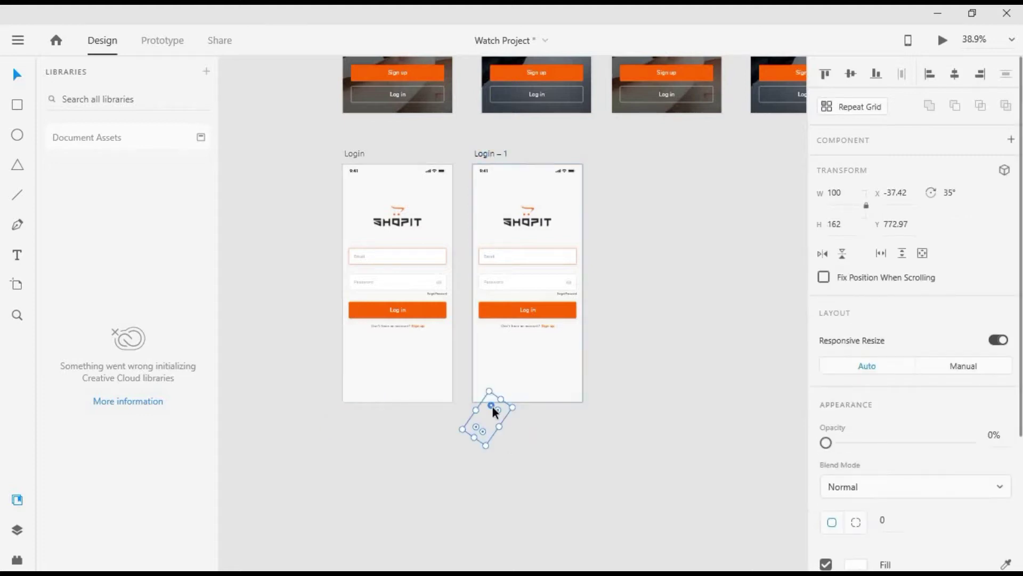
Raise the watch copy on Login – 1 to about Y 600 and set its opacity to 100%.
{"action": "left_click", "coordinate": [498, 382]}
{"action": "left_click", "coordinate": [485, 398]}
{"action": "key", "text": "shift+Up"}
{"action": "key", "text": "shift+Up"}
{"action": "key", "text": "shift+Up"}
{"action": "key", "text": "shift+Up"}
{"action": "key", "text": "shift+Up"}
{"action": "key", "text": "shift+Up"}
{"action": "left_click_drag", "start_coordinate": [826, 442], "coordinate": [970, 443]}
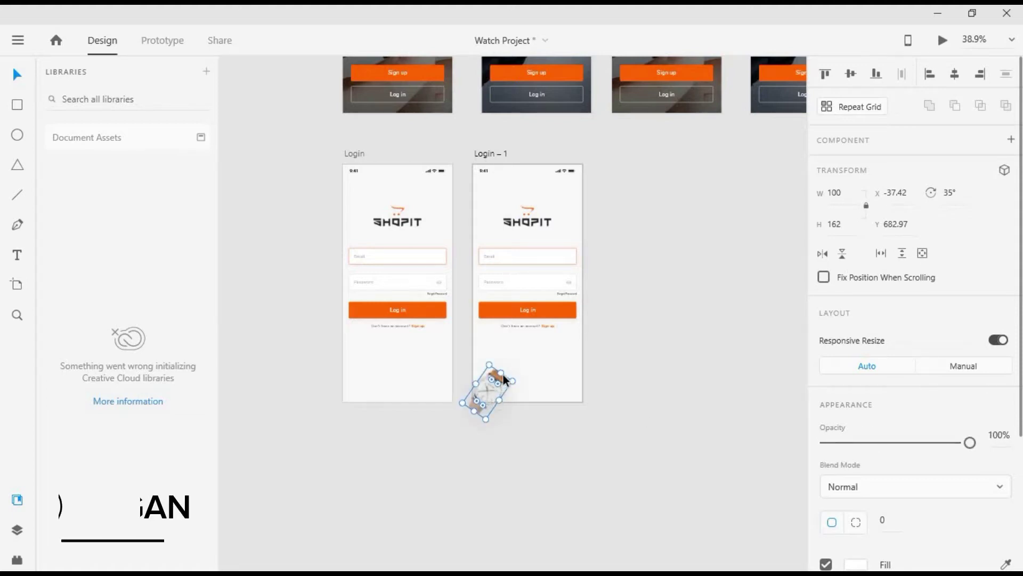
{"action": "left_click_drag", "start_coordinate": [495, 396], "coordinate": [492, 363]}
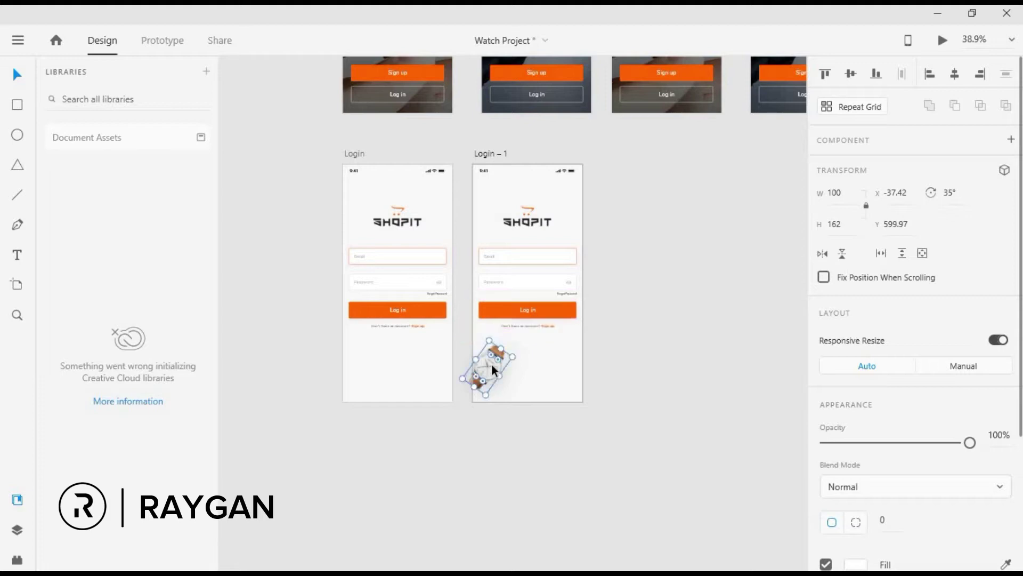
Link the Login artboard to Login – 1 with a time-triggered Auto-Animate, 1 s delay and 1 s Ease In-Out, and preview it.
{"action": "left_click", "coordinate": [359, 149]}
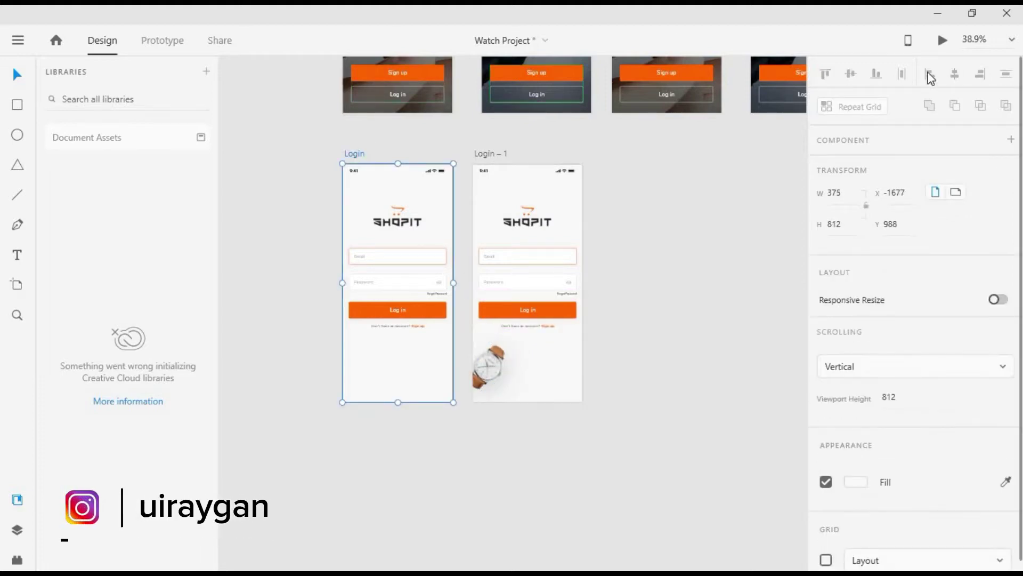
{"action": "left_click", "coordinate": [176, 42]}
{"action": "left_click_drag", "start_coordinate": [452, 267], "coordinate": [494, 282]}
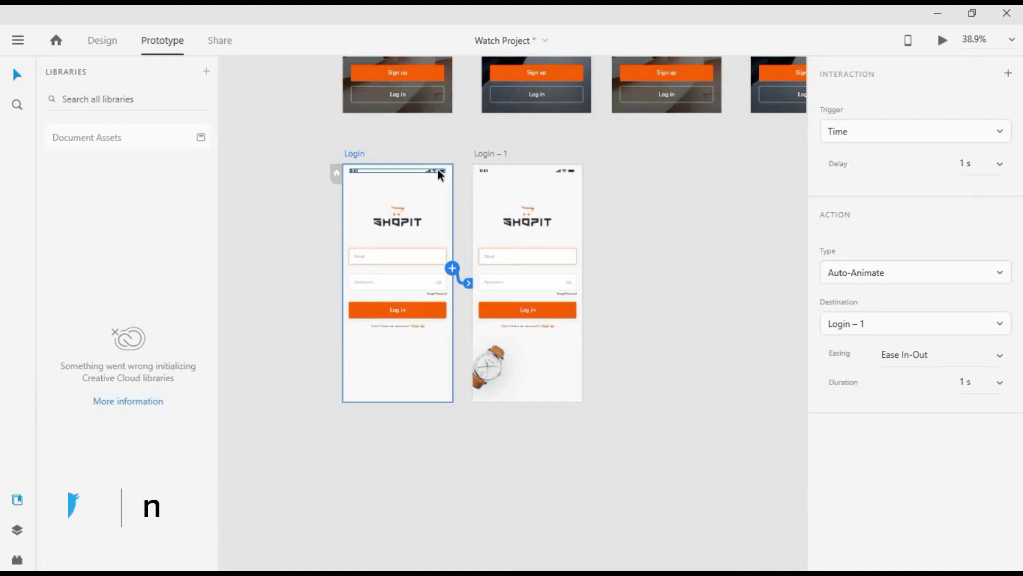
{"action": "key", "text": "ctrl+Return"}
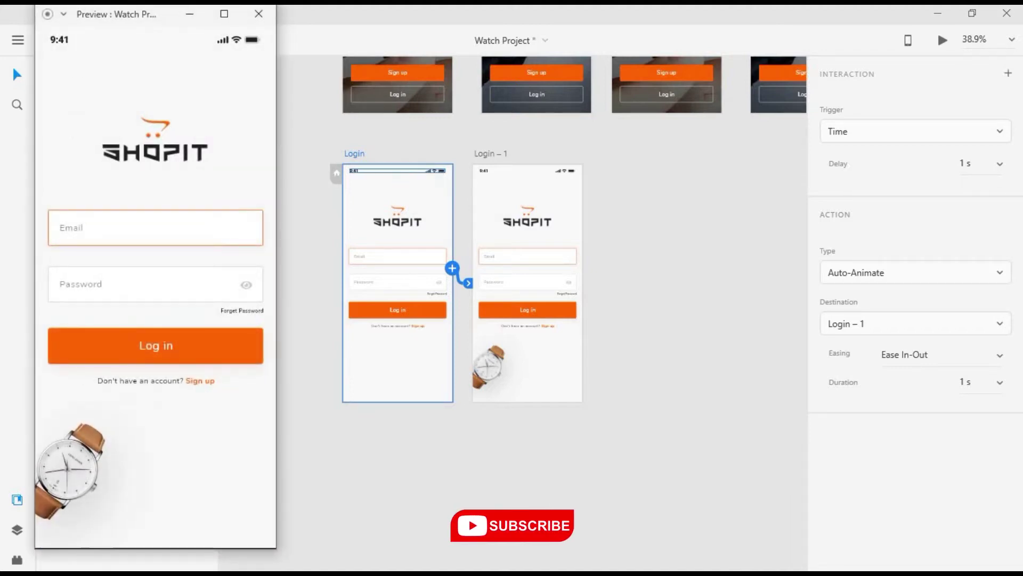
{"action": "left_click", "coordinate": [258, 14]}
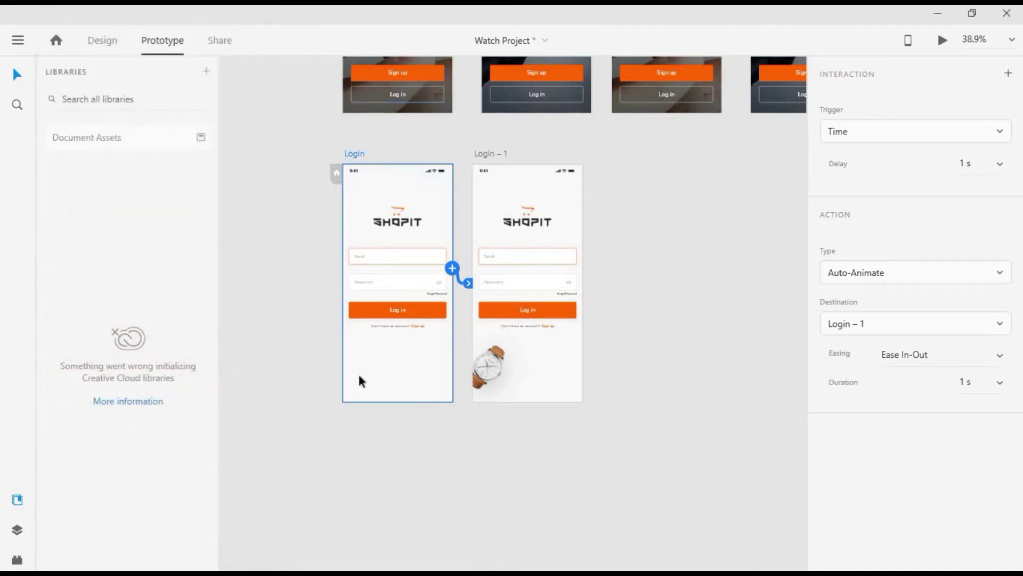
Examine the hidden watch image on Login and its visible copy on Login – 1, comparing their positions and opacity.
{"action": "left_click", "coordinate": [104, 39]}
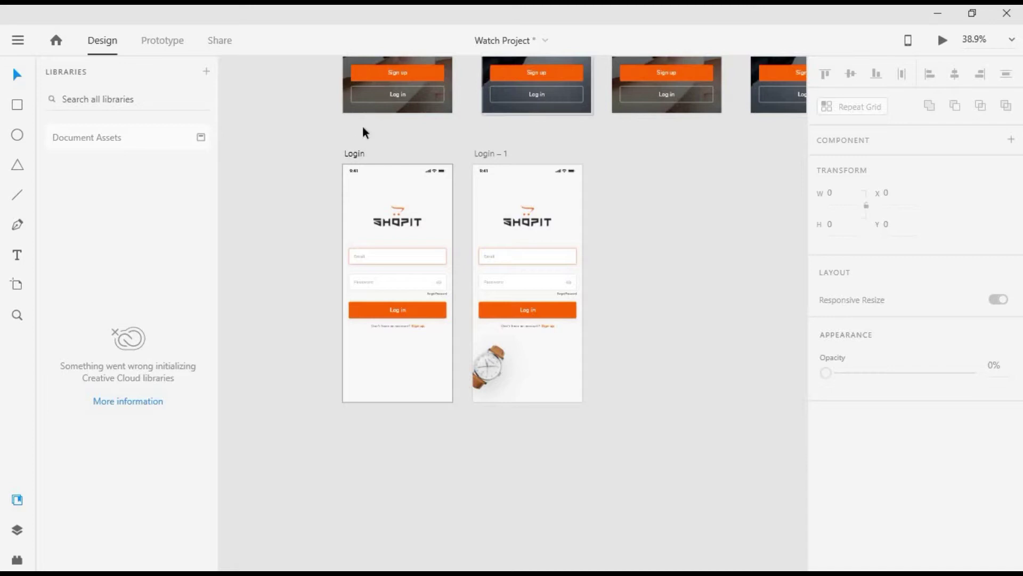
{"action": "left_click", "coordinate": [352, 152]}
{"action": "left_click", "coordinate": [495, 153]}
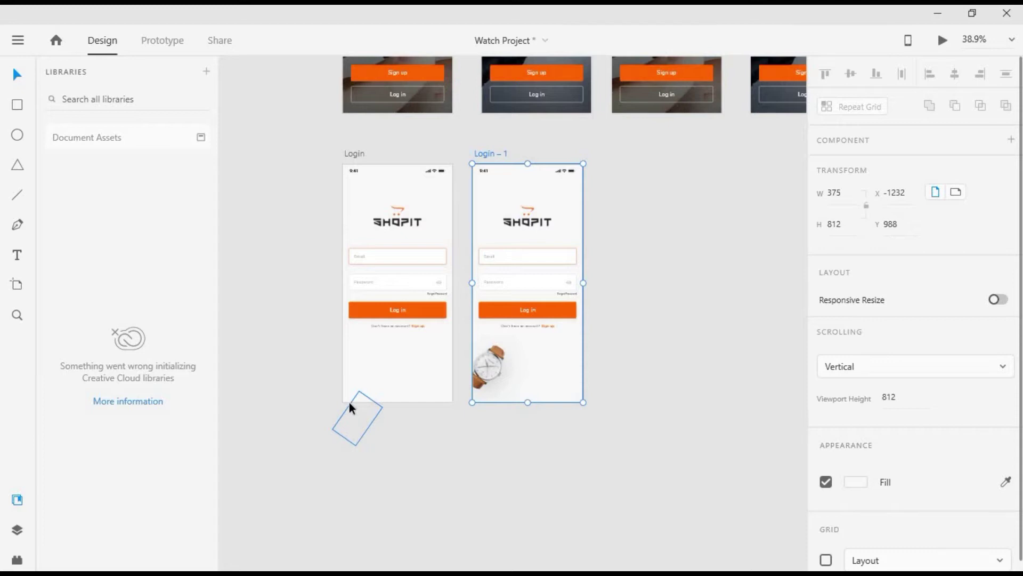
{"action": "left_click", "coordinate": [349, 403]}
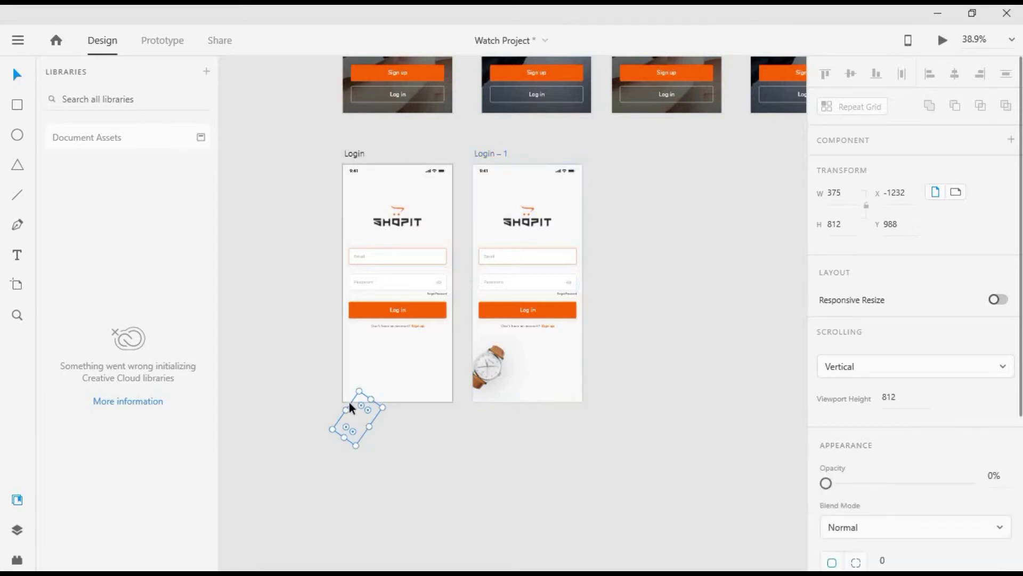
{"action": "left_click", "coordinate": [501, 366], "text": "shift"}
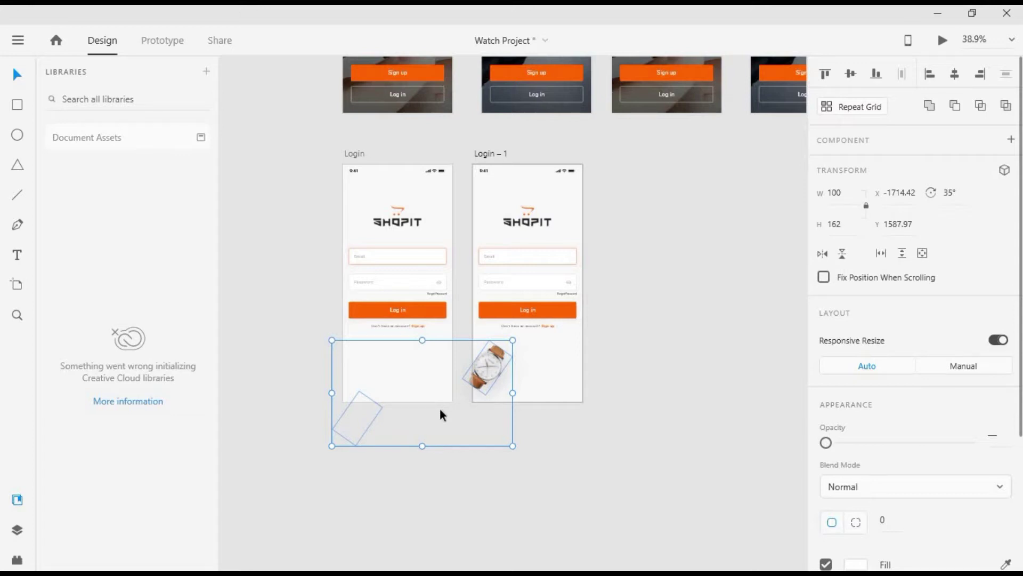
{"action": "left_click", "coordinate": [377, 388]}
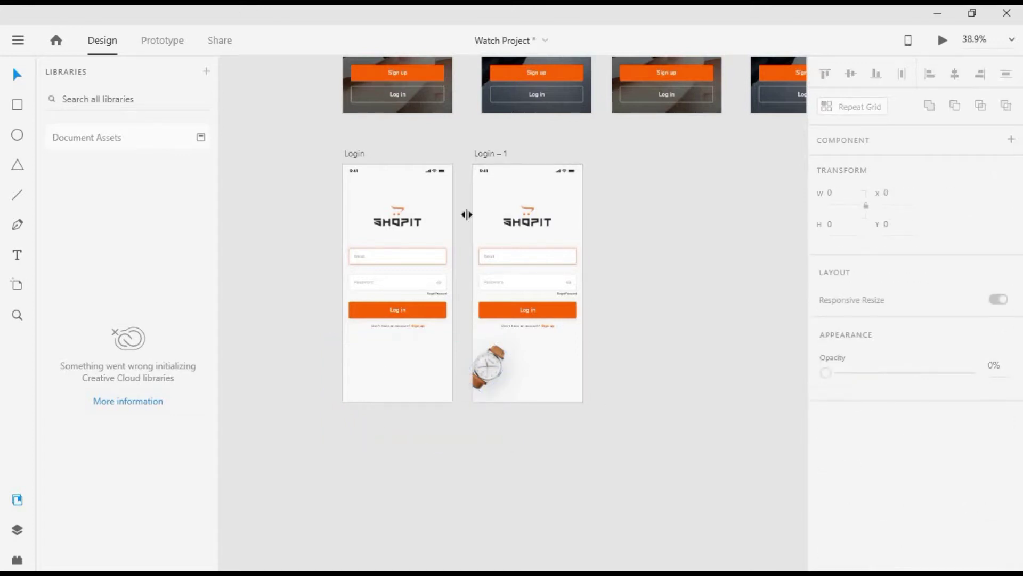
{"action": "left_click", "coordinate": [489, 153]}
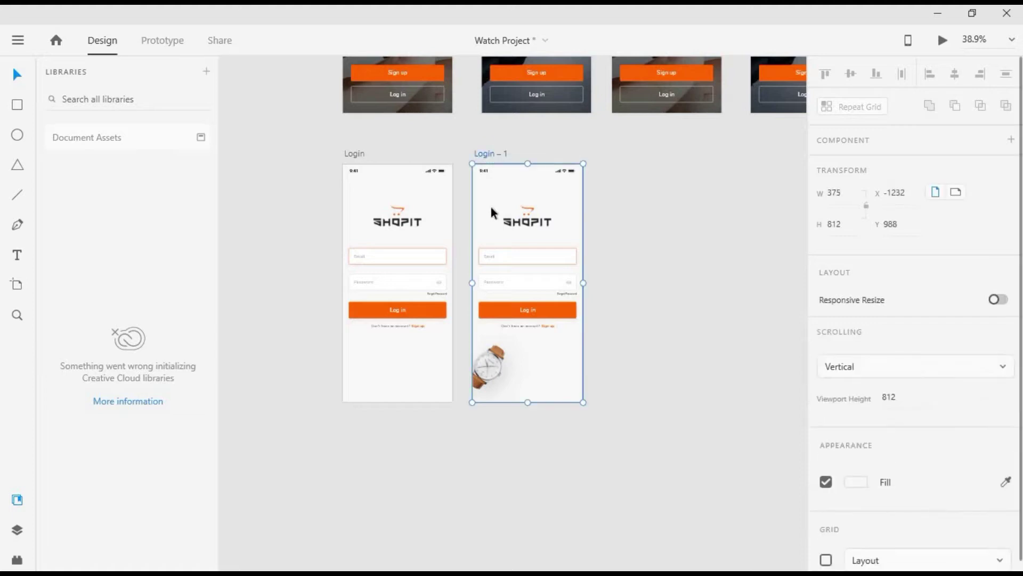
{"action": "left_click", "coordinate": [490, 376]}
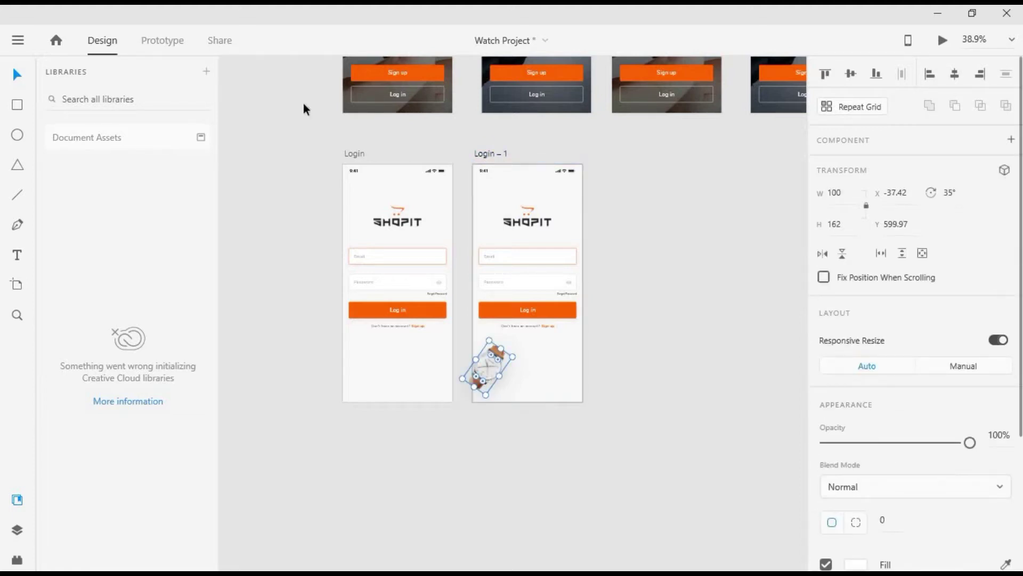
Link the Login/sign up – 1 artboard to the Login artboard with a time trigger and 1 s delay.
{"action": "scroll", "coordinate": [558, 257], "scroll_direction": "down", "scroll_amount": 3}
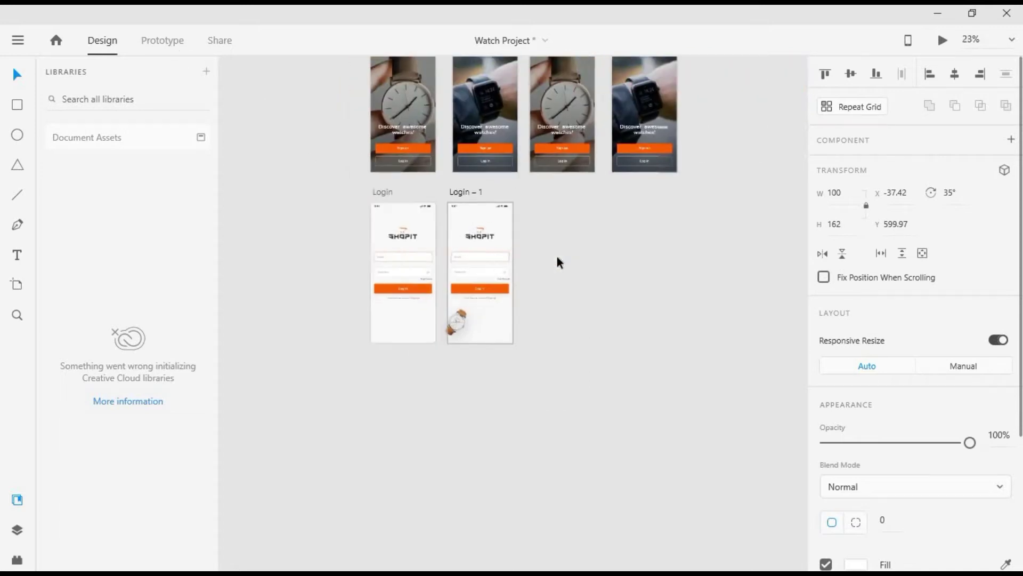
{"action": "scroll", "coordinate": [613, 203], "scroll_direction": "right", "scroll_amount": 1}
{"action": "scroll", "coordinate": [661, 154], "scroll_direction": "up", "scroll_amount": 2}
{"action": "left_click", "coordinate": [612, 89]}
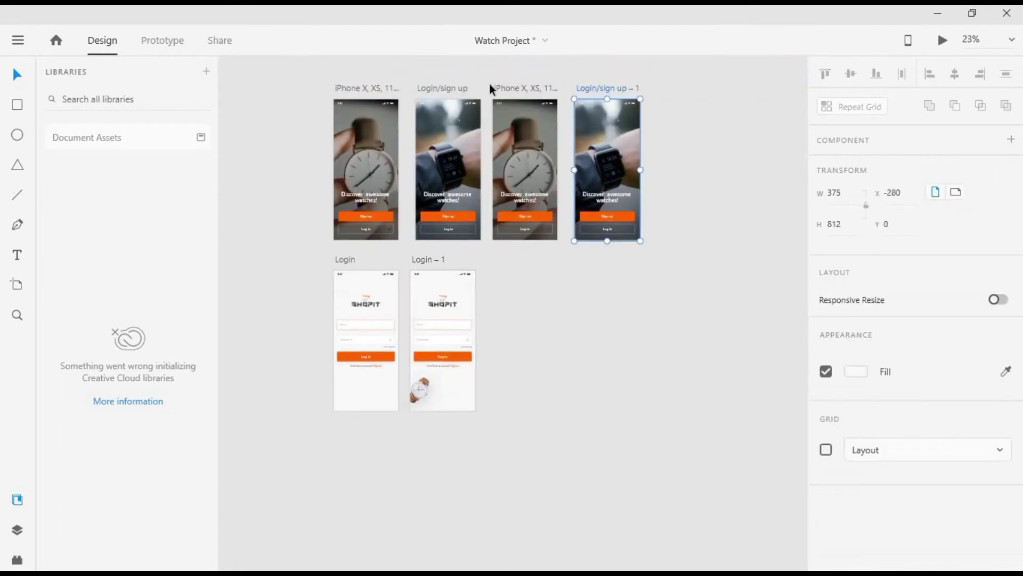
{"action": "left_click", "coordinate": [160, 41]}
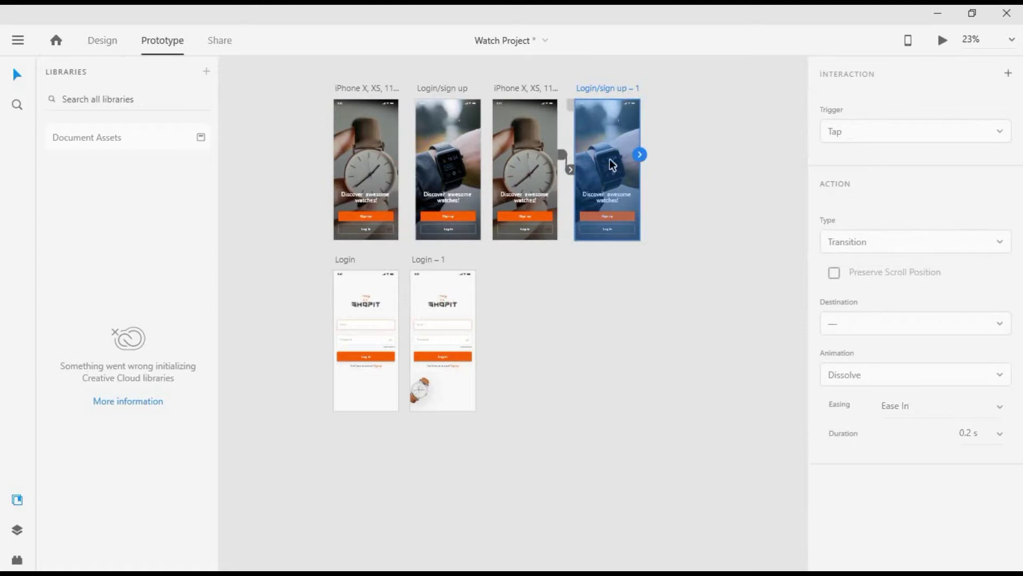
{"action": "left_click_drag", "start_coordinate": [641, 155], "coordinate": [350, 296]}
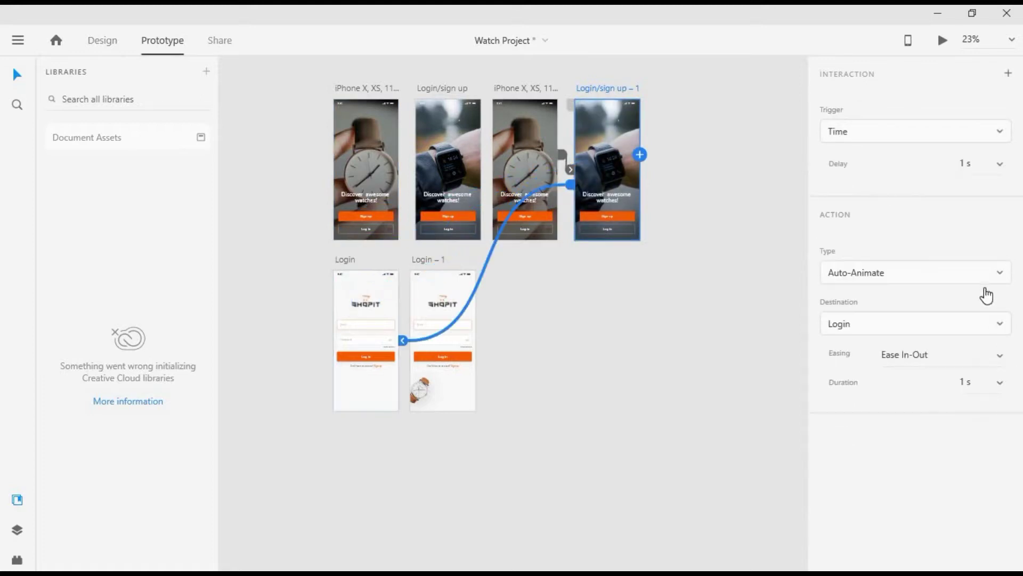
Change the link to Login into a Dissolve transition with Ease In easing and a duration of 0.4 s.
{"action": "left_click", "coordinate": [894, 274]}
{"action": "left_click", "coordinate": [849, 243]}
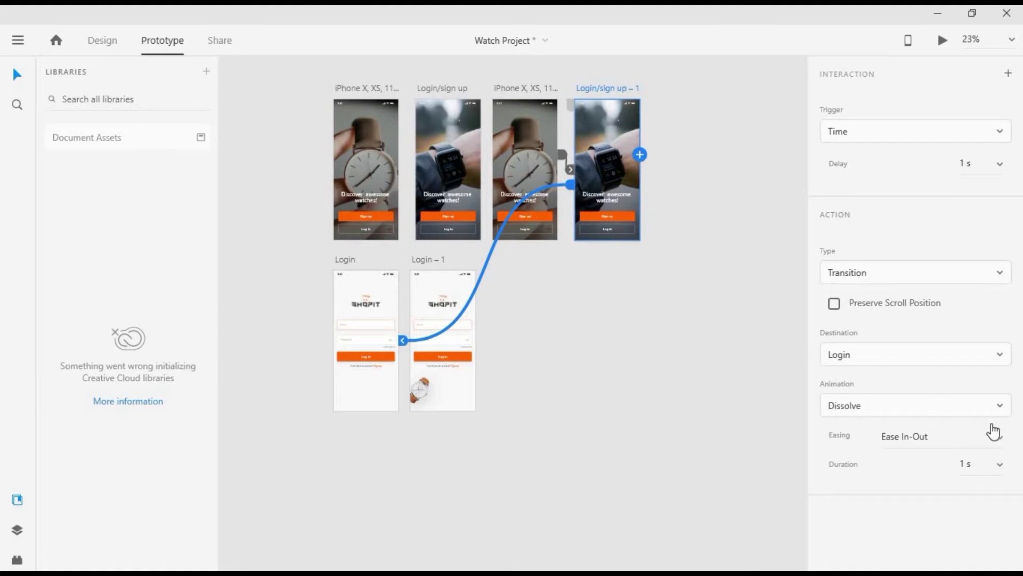
{"action": "left_click", "coordinate": [987, 464]}
{"action": "type", "text": ".4"}
{"action": "left_click", "coordinate": [941, 436]}
{"action": "left_click", "coordinate": [932, 402]}
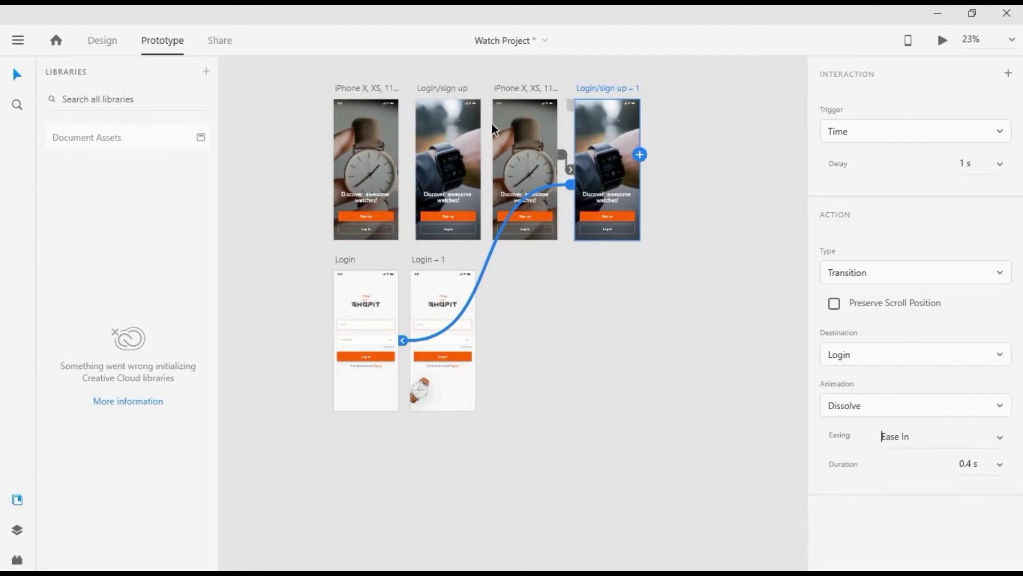
Preview the whole prototype flow from the first intro artboard through the login screen.
{"action": "left_click", "coordinate": [373, 88]}
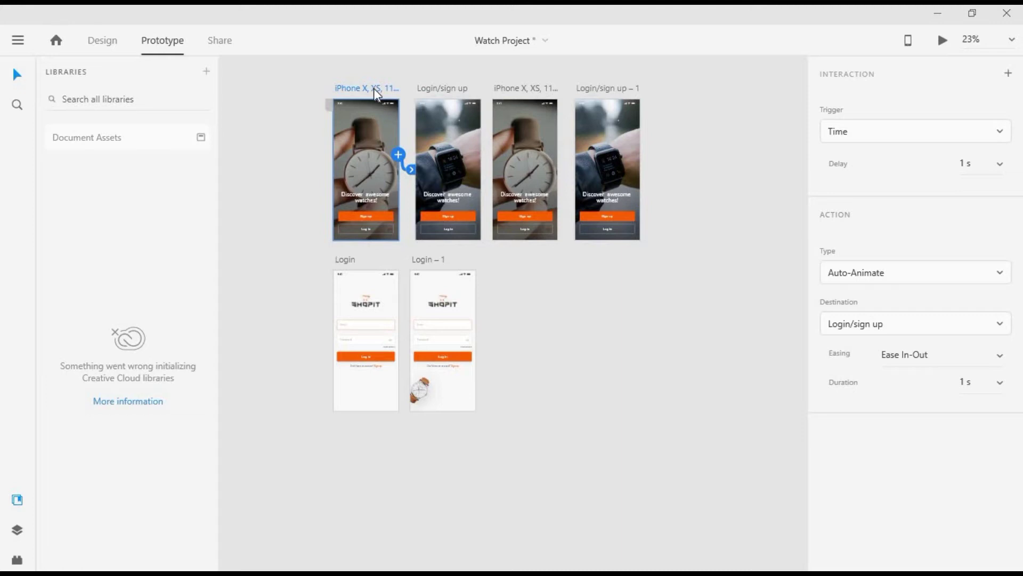
{"action": "key", "text": "ctrl+Return"}
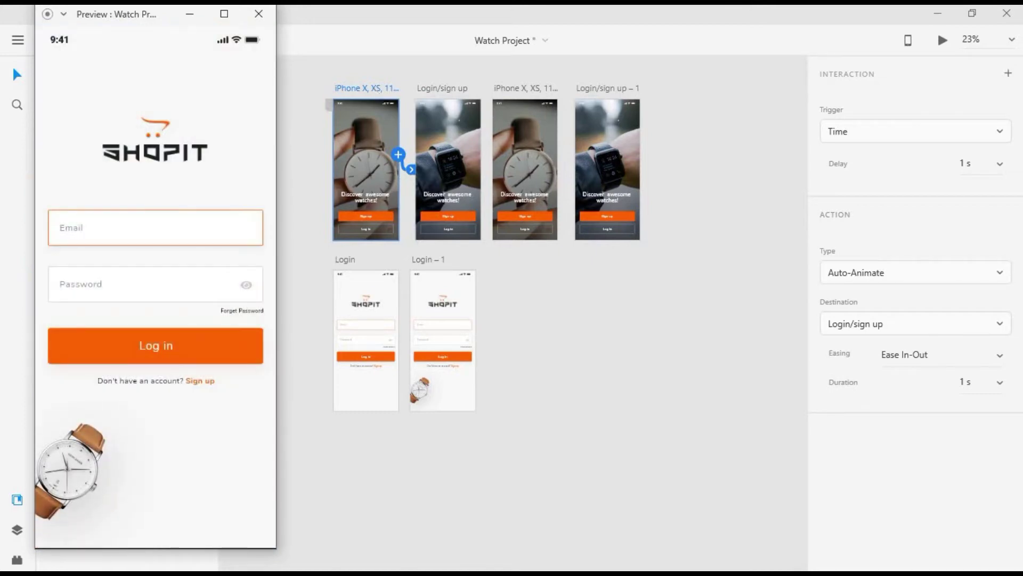
{"action": "left_click", "coordinate": [259, 14]}
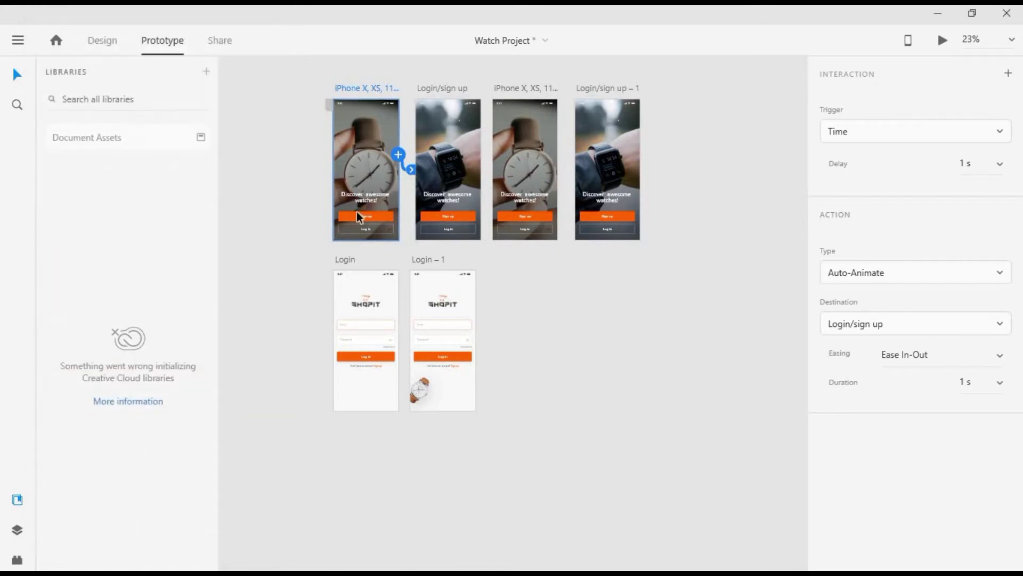
Move the dark watch Onboarding artboard beneath the Login artboard, at X -1677, Y 2031.
{"action": "scroll", "coordinate": [510, 246], "scroll_direction": "down", "scroll_amount": 3}
{"action": "scroll", "coordinate": [510, 244], "scroll_direction": "down", "scroll_amount": 3}
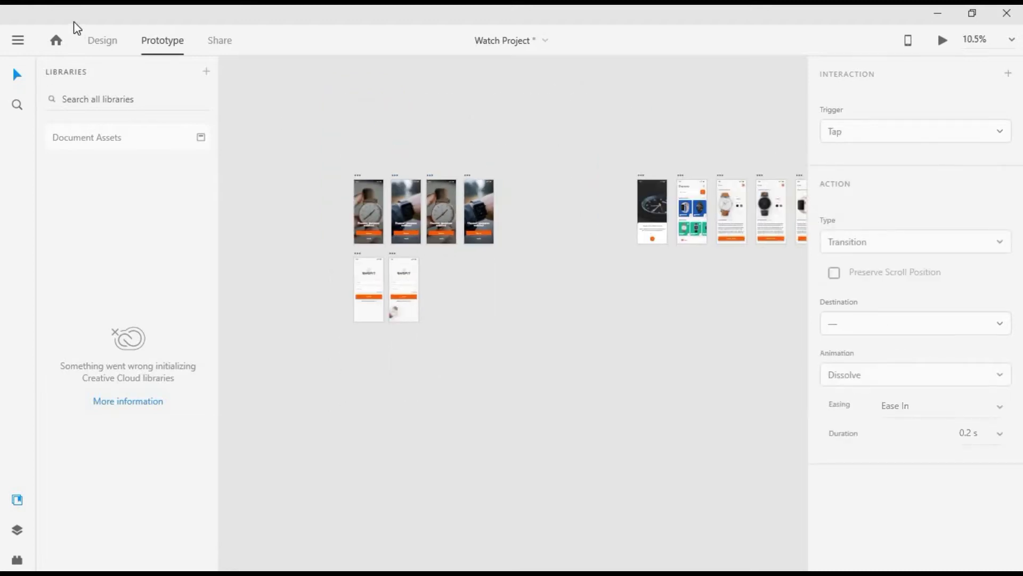
{"action": "left_click", "coordinate": [101, 40]}
{"action": "left_click", "coordinate": [641, 177]}
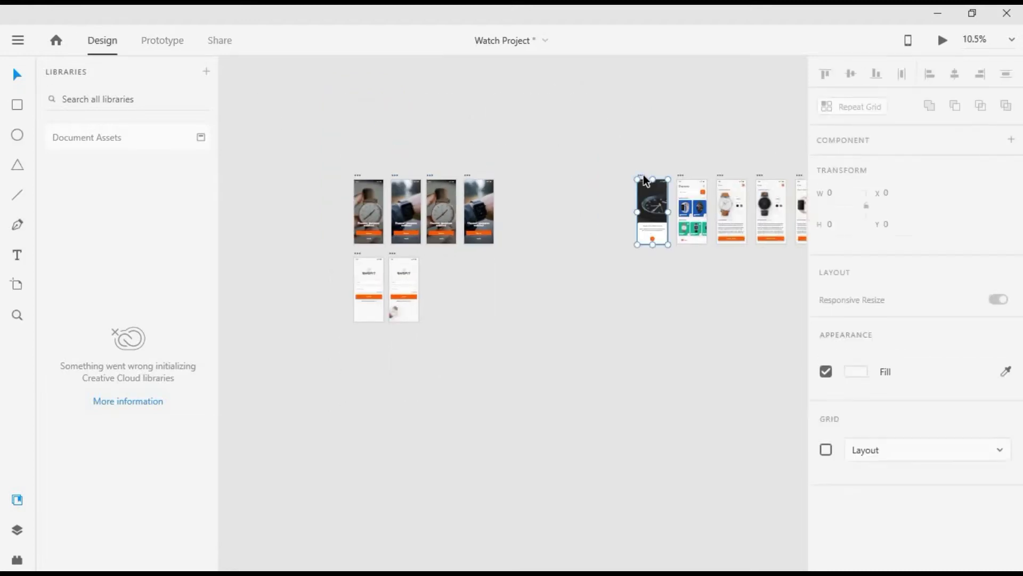
{"action": "left_click_drag", "start_coordinate": [644, 181], "coordinate": [363, 339]}
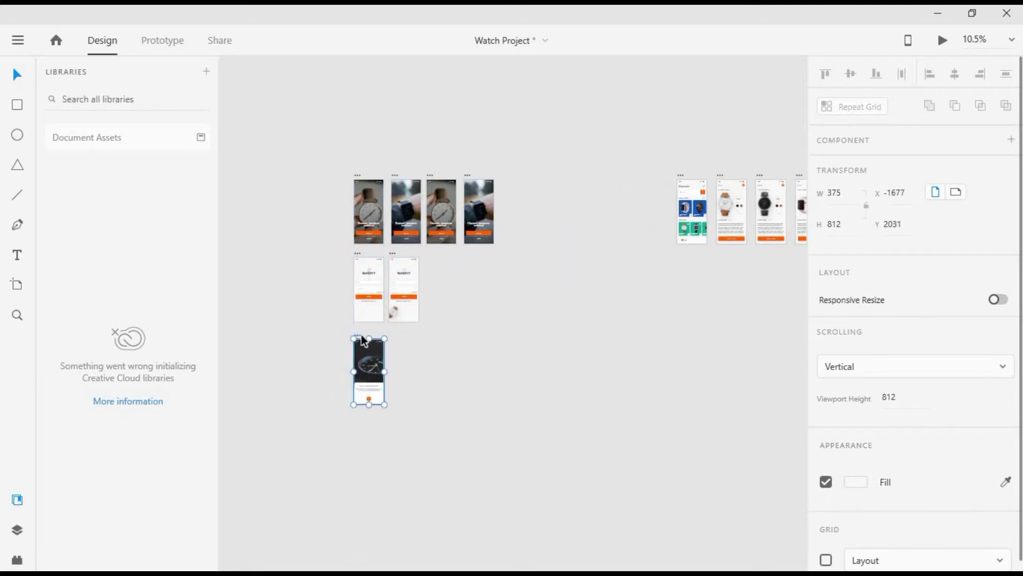
{"action": "key", "text": "ctrl+d"}
{"action": "key", "text": "ctrl+d"}
{"action": "key", "text": "ctrl+d"}
{"action": "key", "text": "ctrl+z"}
{"action": "key", "text": "ctrl+z"}
{"action": "key", "text": "ctrl+z"}
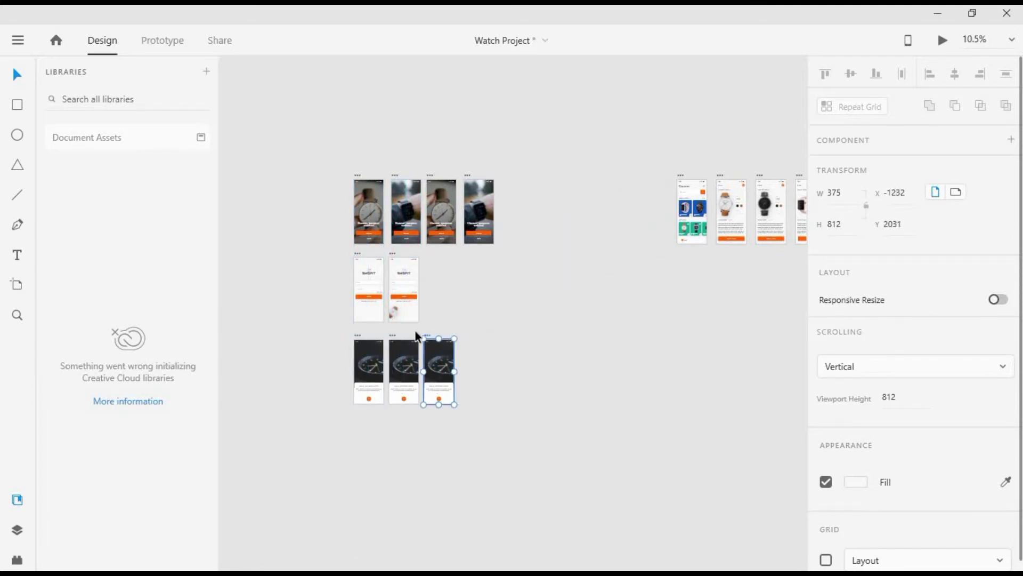
Duplicate the Onboarding artboard and place the copy beside the original in the same row.
{"action": "scroll", "coordinate": [385, 333], "scroll_direction": "up", "scroll_amount": 3}
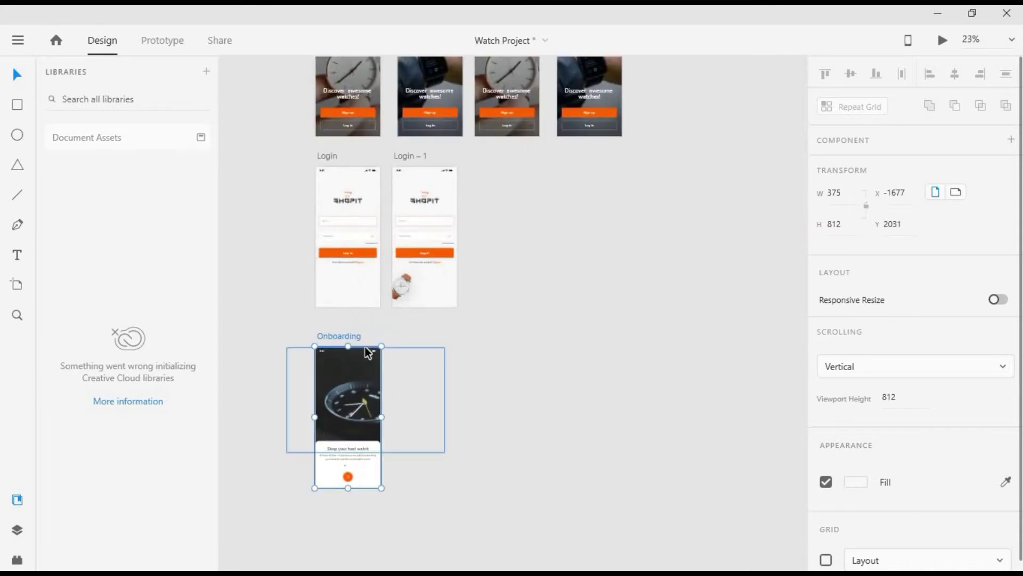
{"action": "key", "text": "ctrl+d"}
{"action": "left_click_drag", "start_coordinate": [420, 336], "coordinate": [432, 337]}
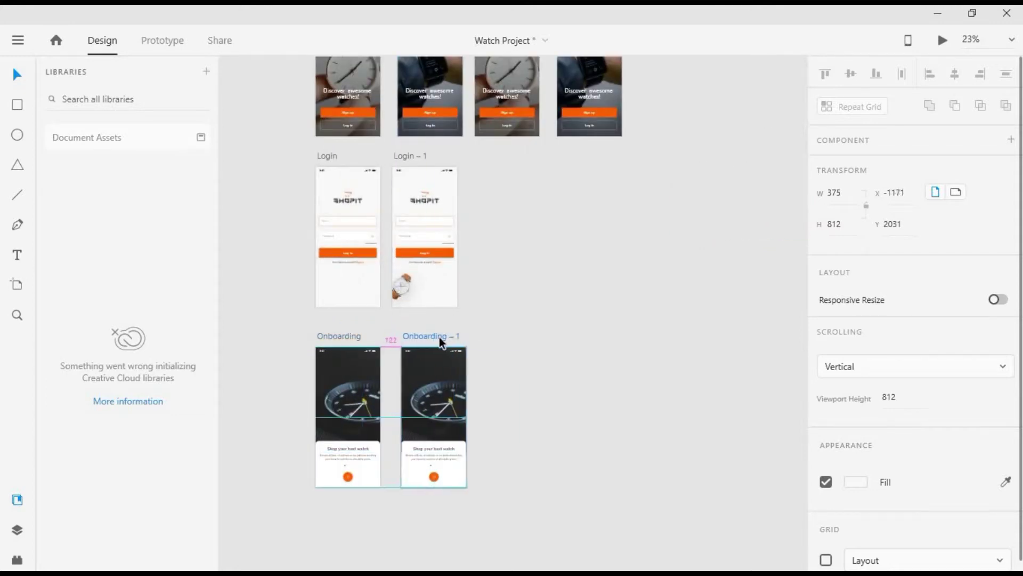
{"action": "scroll", "coordinate": [313, 417], "scroll_direction": "up", "scroll_amount": 4}
{"action": "scroll", "coordinate": [313, 417], "scroll_direction": "up", "scroll_amount": 1}
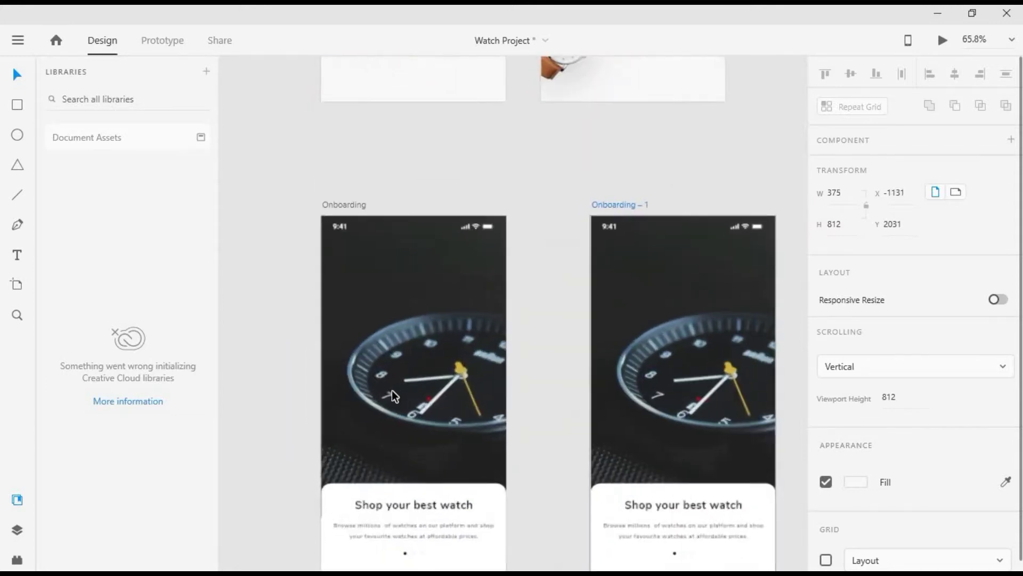
{"action": "left_click", "coordinate": [405, 359]}
{"action": "mouse_move", "coordinate": [445, 401]}
{"action": "left_mouse_down"}
{"action": "mouse_move", "coordinate": [409, 408]}
{"action": "mouse_move", "coordinate": [406, 374]}
{"action": "mouse_move", "coordinate": [452, 372]}
{"action": "mouse_move", "coordinate": [451, 392]}
{"action": "left_mouse_up"}
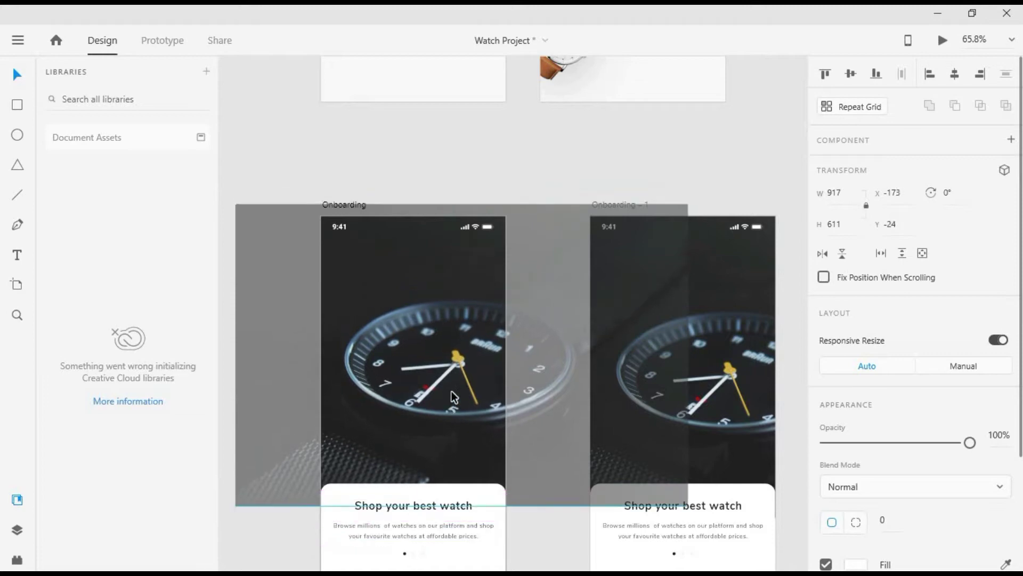
{"action": "key", "text": "ctrl+z"}
Shift the watch photo on Onboarding – 1 to the left, to about X -279, Y 0.
{"action": "left_click", "coordinate": [568, 208]}
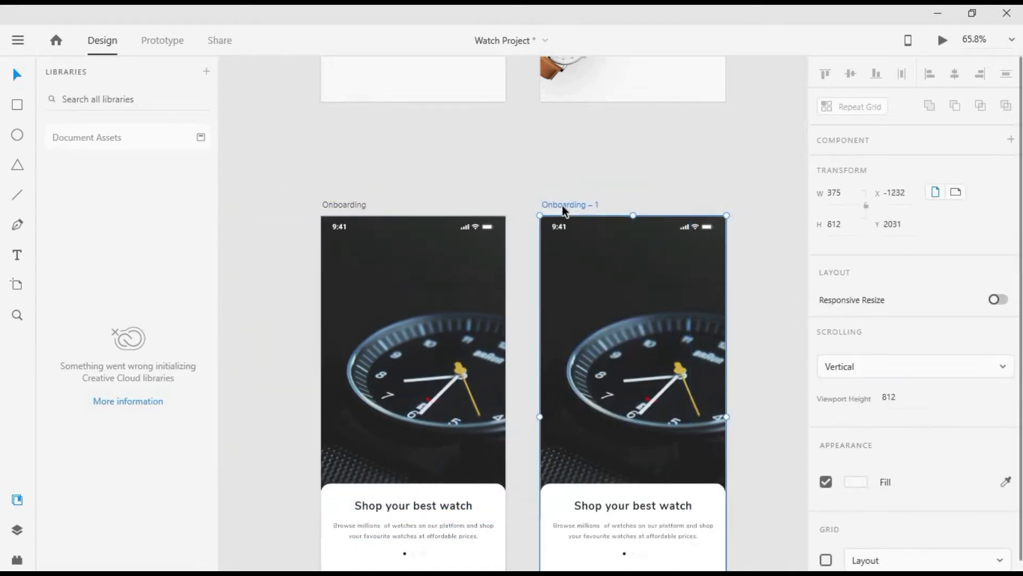
{"action": "left_click", "coordinate": [614, 333]}
{"action": "left_click_drag", "start_coordinate": [614, 334], "coordinate": [558, 343]}
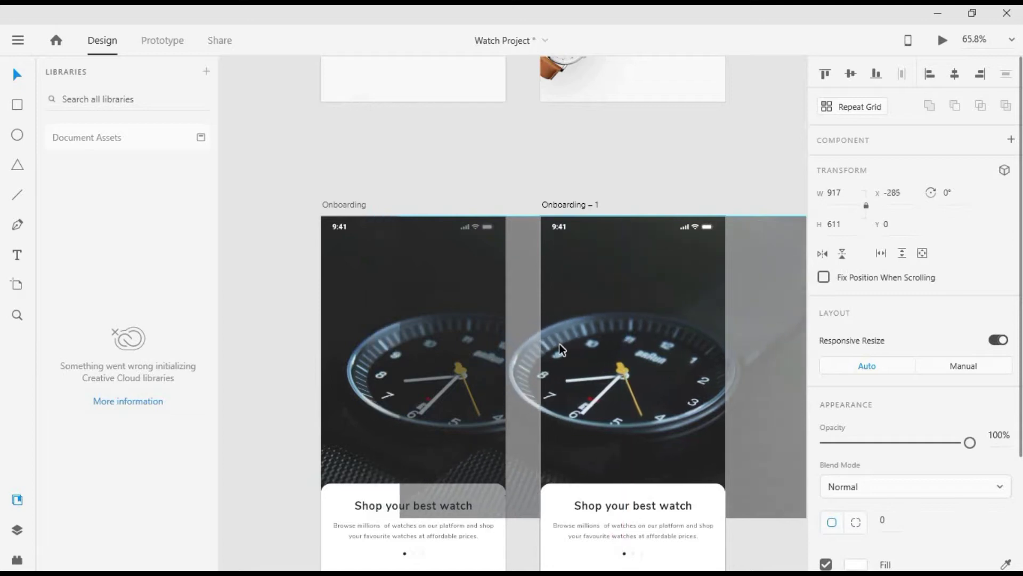
Duplicate the Onboarding – 1 artboard and shift the watch photo on the copy upward.
{"action": "scroll", "coordinate": [558, 343], "scroll_direction": "down", "scroll_amount": 5}
{"action": "left_click", "coordinate": [583, 274]}
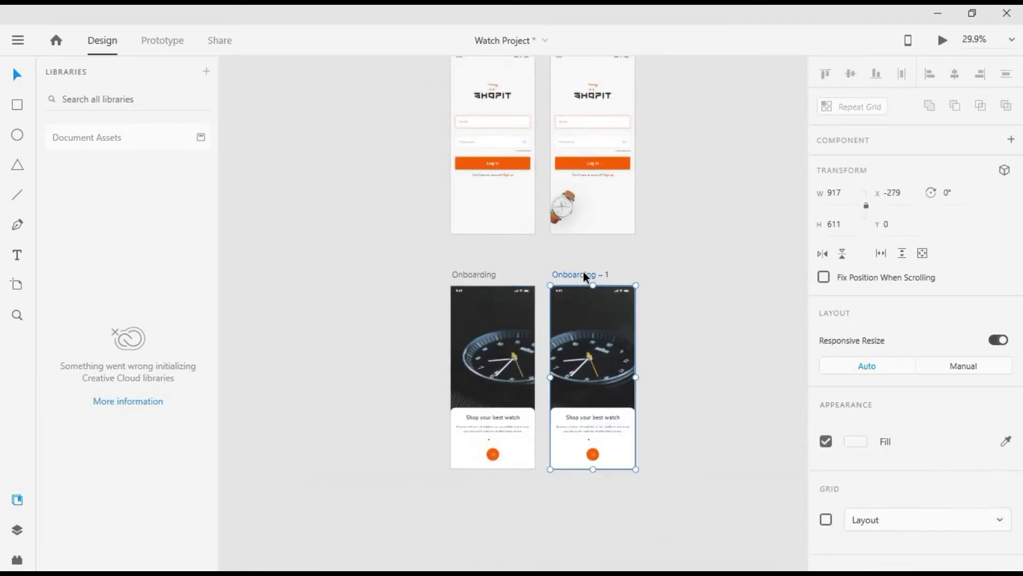
{"action": "key", "text": "ctrl+d"}
{"action": "left_click_drag", "start_coordinate": [711, 349], "coordinate": [609, 274]}
{"action": "key", "text": "ctrl+z"}
{"action": "key", "text": "ctrl+z"}
Duplicate the Onboarding – 2 artboard and shift the copy's watch photo right to about X -135, Y -55.
{"action": "scroll", "coordinate": [708, 325], "scroll_direction": "right", "scroll_amount": 3}
{"action": "left_click", "coordinate": [609, 274]}
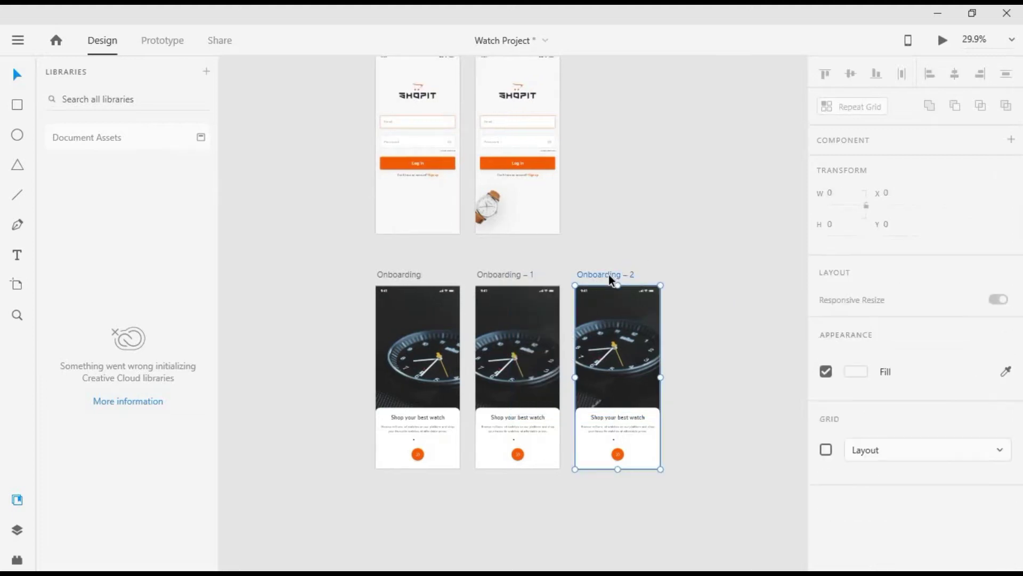
{"action": "key", "text": "ctrl+d"}
{"action": "left_click_drag", "start_coordinate": [710, 335], "coordinate": [734, 349]}
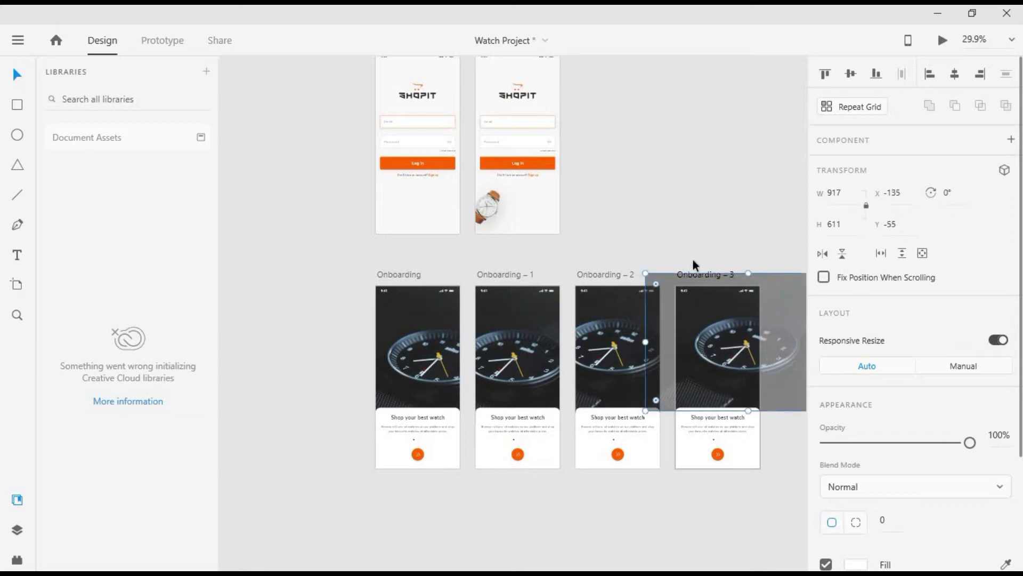
Duplicate the Onboarding – 3 artboard and lower the copy's watch photo to about X -135, Y -9.
{"action": "left_click", "coordinate": [691, 273]}
{"action": "scroll", "coordinate": [692, 275], "scroll_direction": "right", "scroll_amount": 1}
{"action": "key", "text": "ctrl+minus"}
{"action": "key", "text": "ctrl+d"}
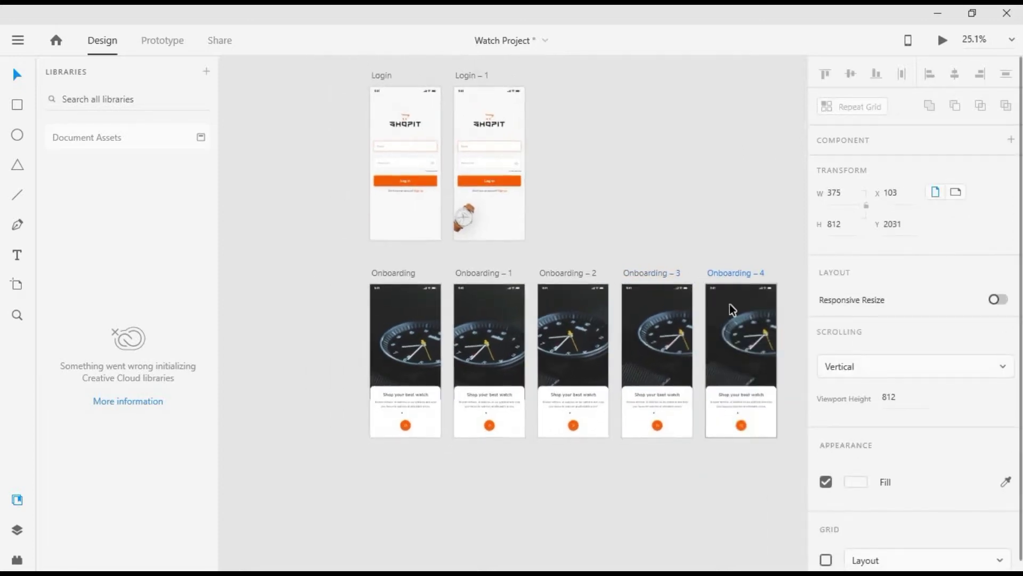
{"action": "left_click_drag", "start_coordinate": [731, 308], "coordinate": [743, 331]}
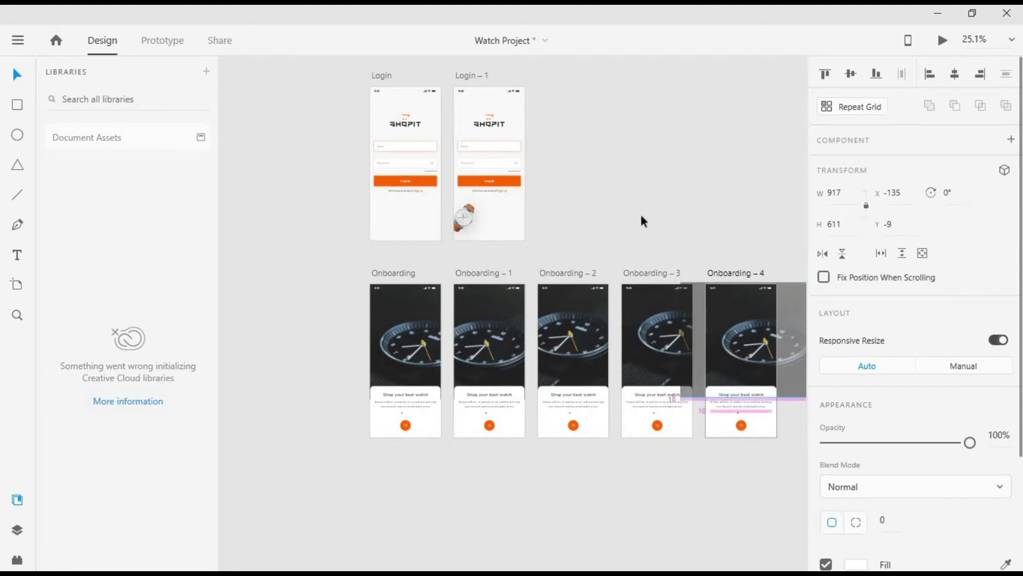
Link the Onboarding artboard to Onboarding – 1 with a 1 s time trigger and the Auto-Animate action.
{"action": "left_click", "coordinate": [605, 196]}
{"action": "left_click", "coordinate": [397, 271]}
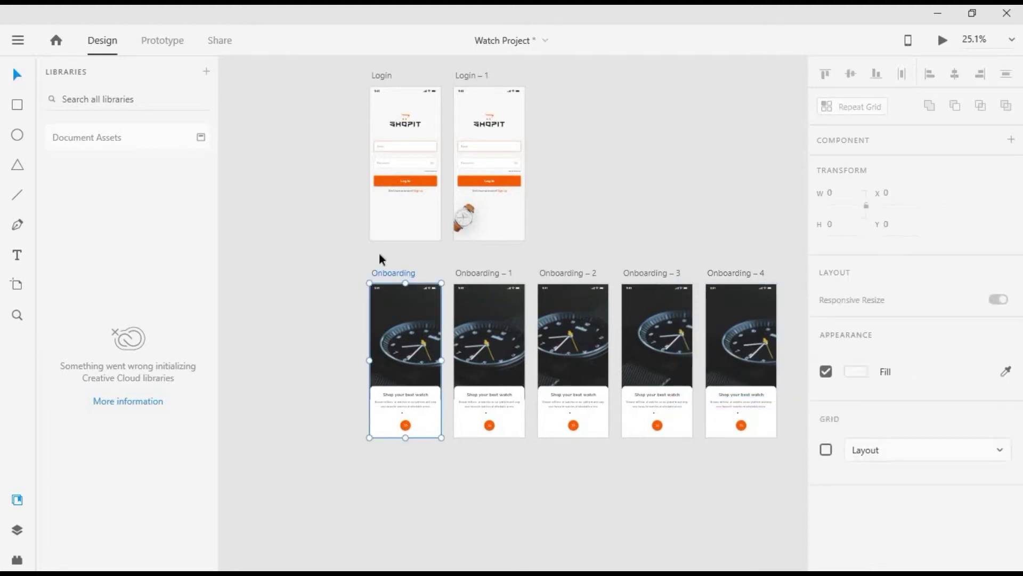
{"action": "left_click", "coordinate": [163, 40]}
{"action": "left_click_drag", "start_coordinate": [442, 345], "coordinate": [490, 328]}
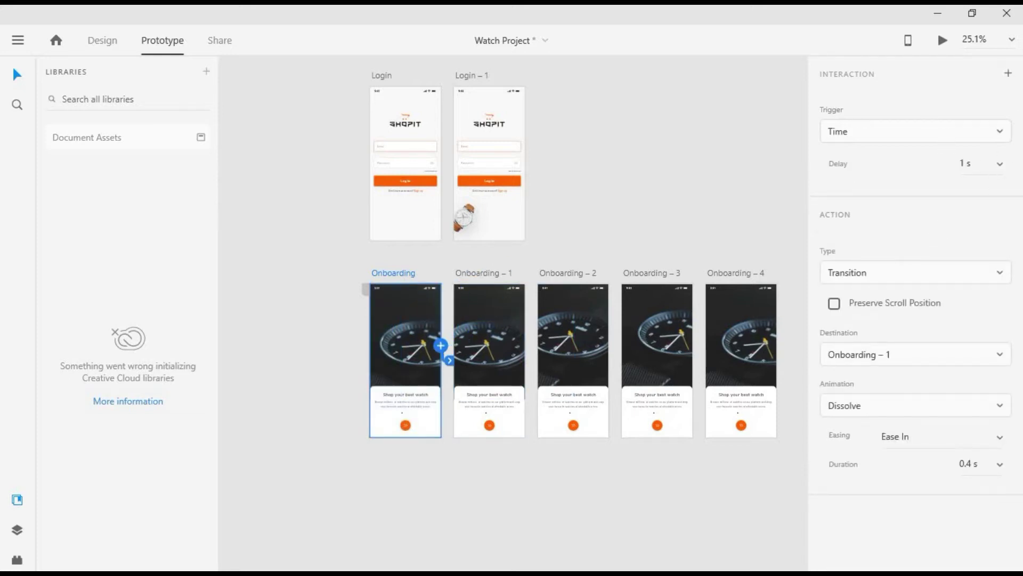
{"action": "left_click", "coordinate": [880, 282]}
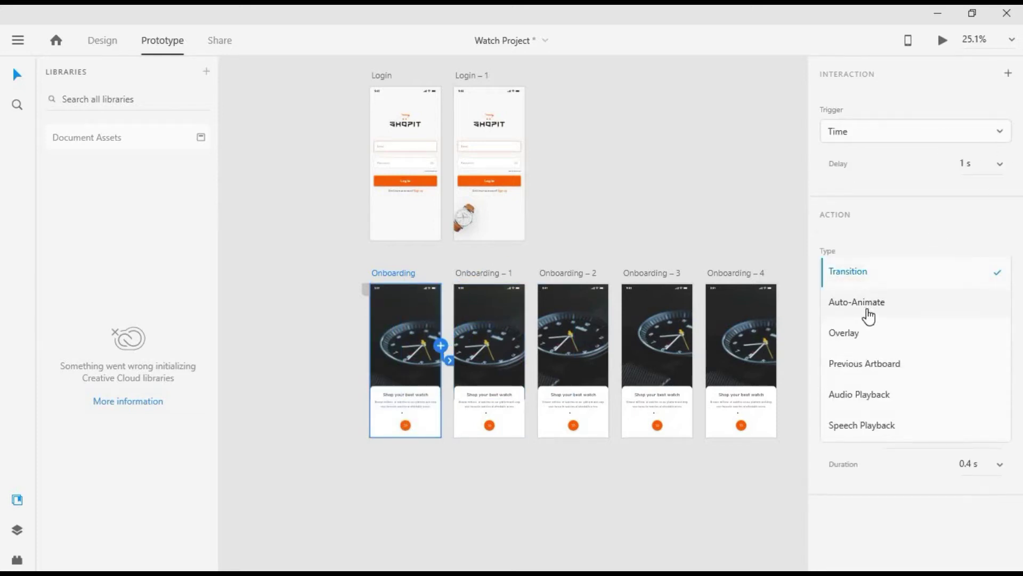
{"action": "left_click", "coordinate": [867, 309]}
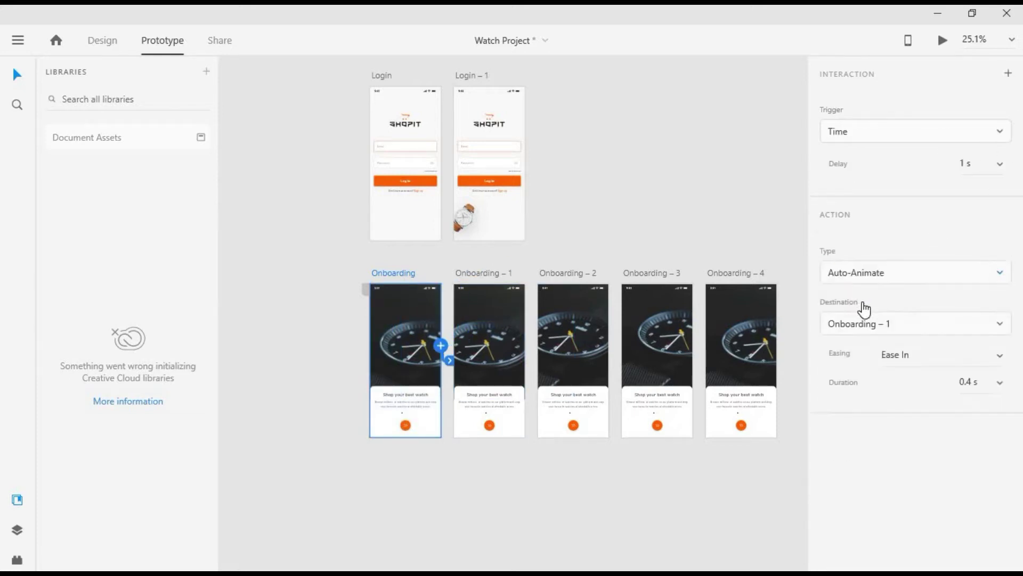
Set the Onboarding link's animation duration to 1 s and its easing to Snap.
{"action": "left_click", "coordinate": [998, 384]}
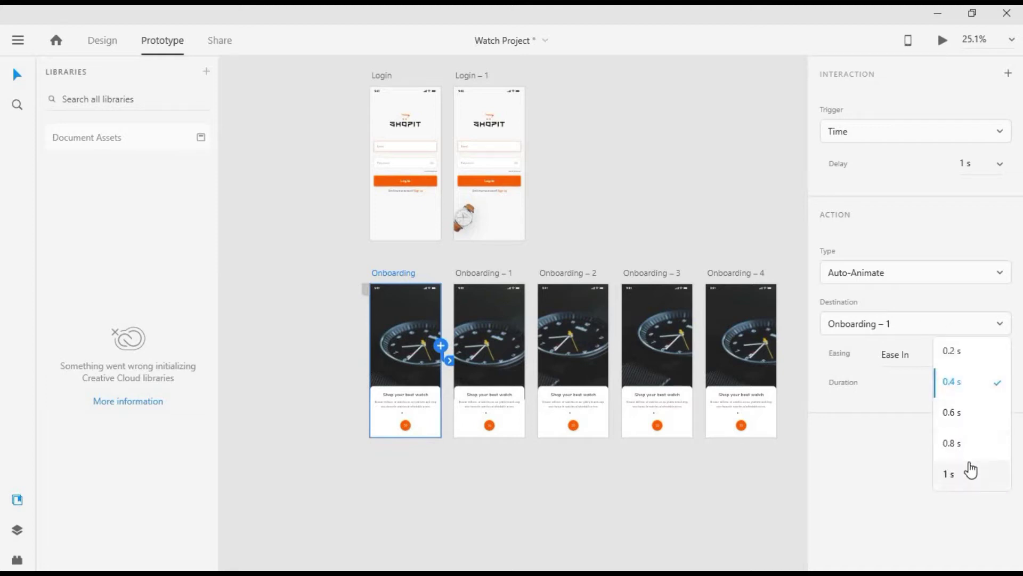
{"action": "left_click", "coordinate": [969, 469]}
{"action": "left_click", "coordinate": [1000, 356]}
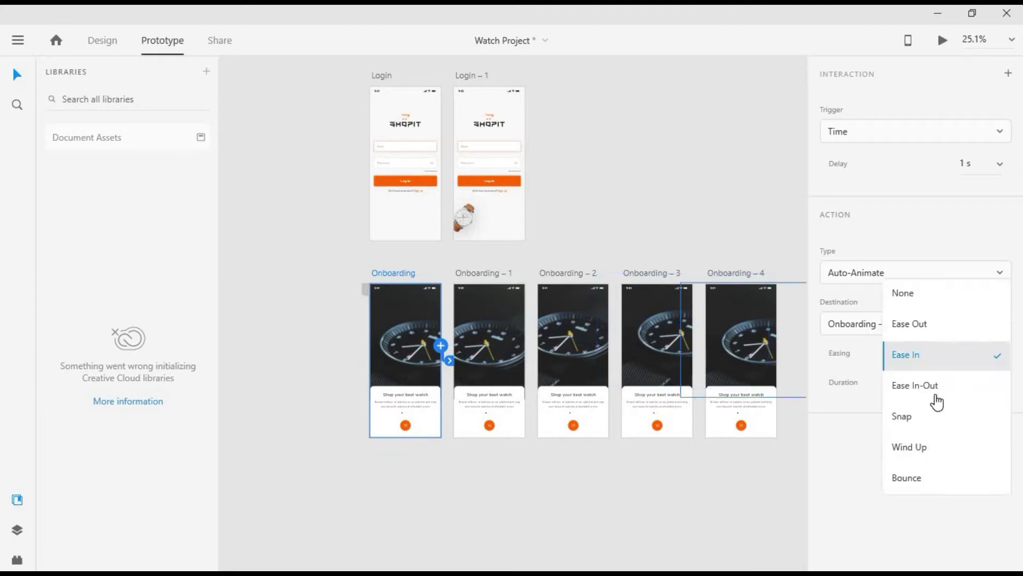
{"action": "left_click", "coordinate": [936, 425]}
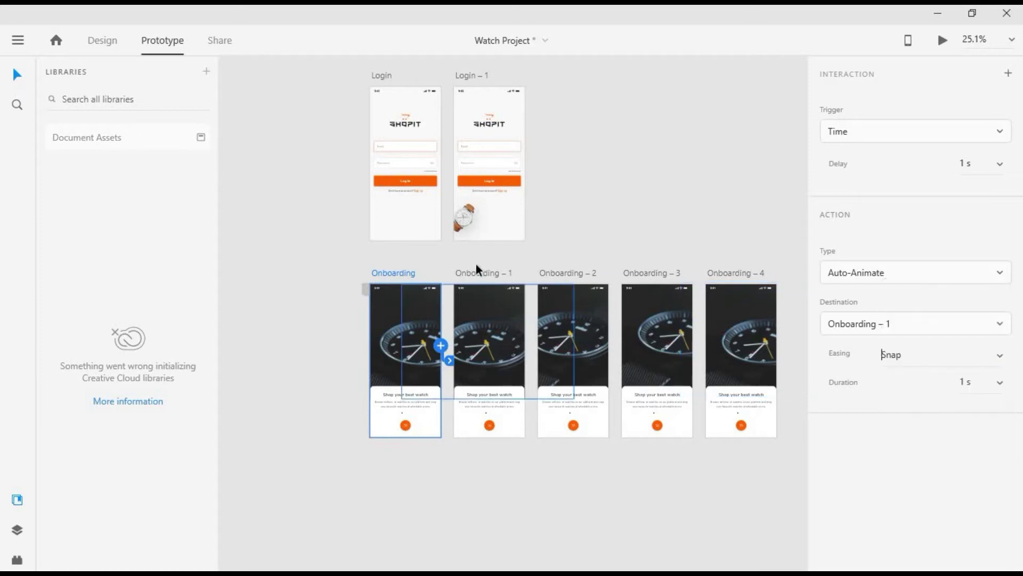
Chain Onboarding – 1, 2, 3 and 4 in sequence with timed Auto-Animate links using the same Snap, 1 s settings.
{"action": "left_click", "coordinate": [497, 352]}
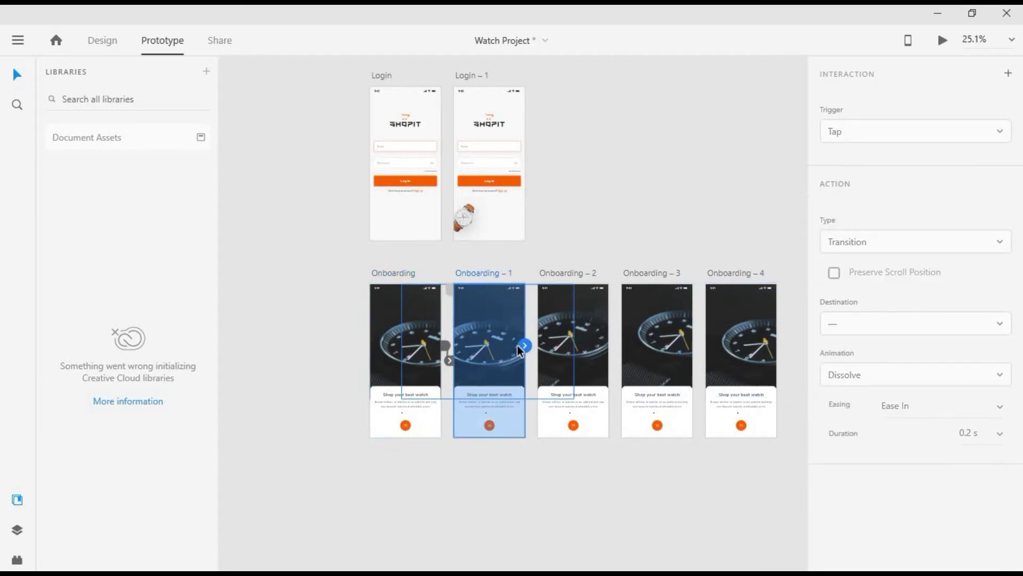
{"action": "left_click_drag", "start_coordinate": [523, 348], "coordinate": [584, 296]}
{"action": "left_click", "coordinate": [587, 291]}
{"action": "left_click_drag", "start_coordinate": [608, 345], "coordinate": [646, 288]}
{"action": "left_click", "coordinate": [647, 273]}
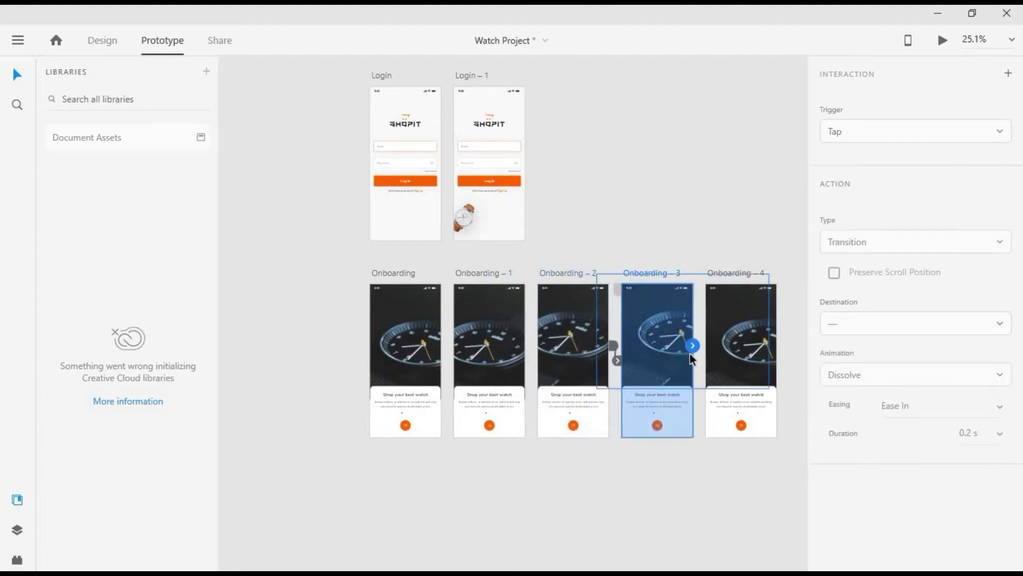
{"action": "left_click_drag", "start_coordinate": [693, 345], "coordinate": [721, 356]}
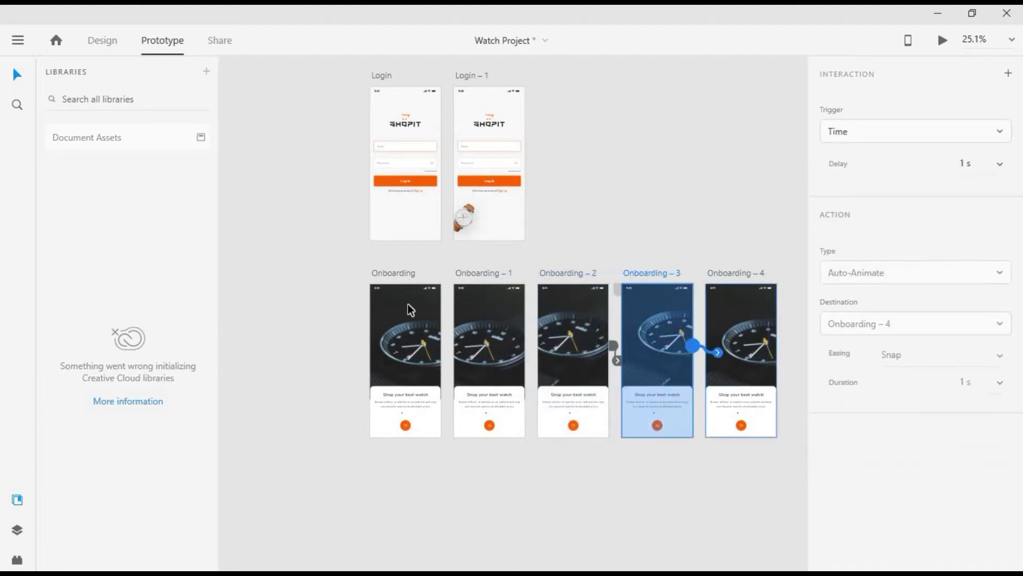
Preview the onboarding animation starting from the Onboarding artboard, and close the preview.
{"action": "left_click", "coordinate": [405, 273]}
{"action": "key", "text": "ctrl+Return"}
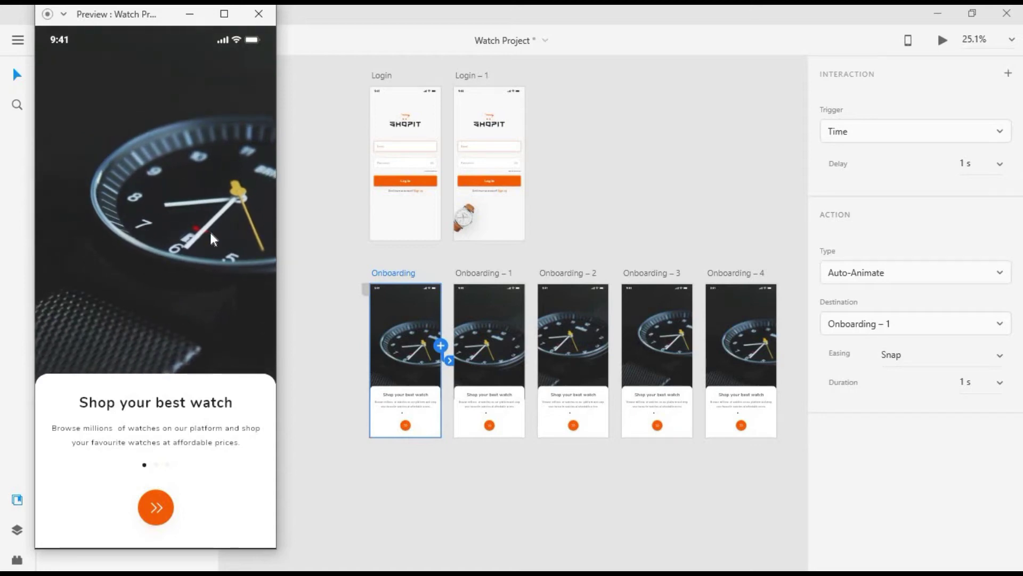
{"action": "left_click", "coordinate": [258, 13]}
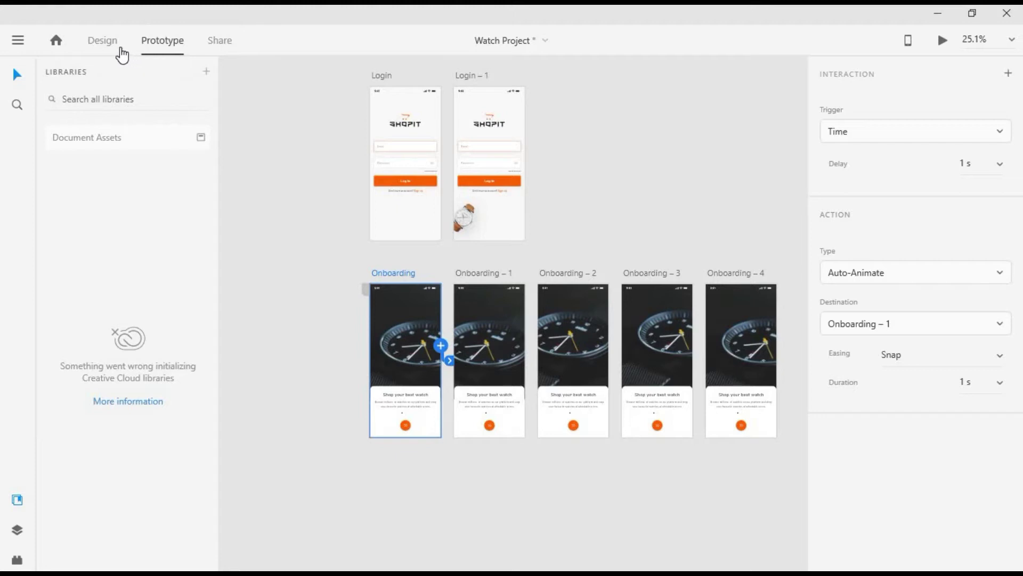
{"action": "left_click", "coordinate": [107, 41]}
{"action": "left_click", "coordinate": [451, 308]}
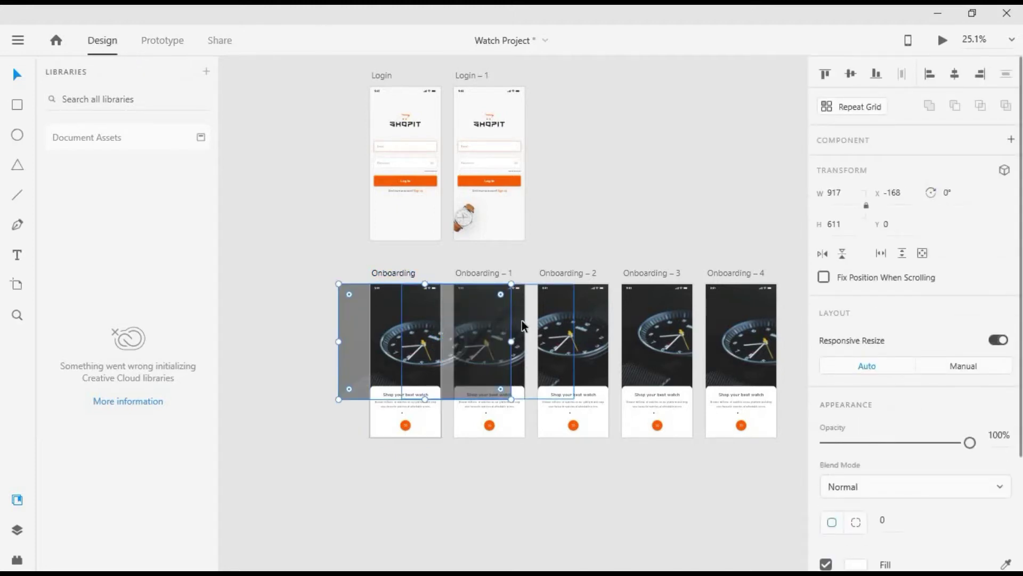
{"action": "left_click", "coordinate": [634, 204]}
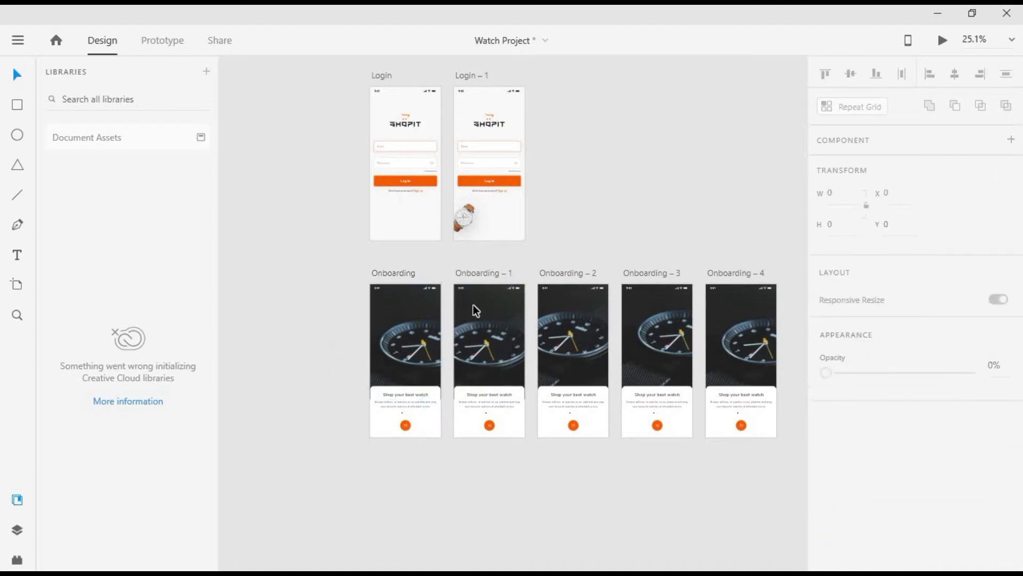
{"action": "left_click", "coordinate": [407, 326]}
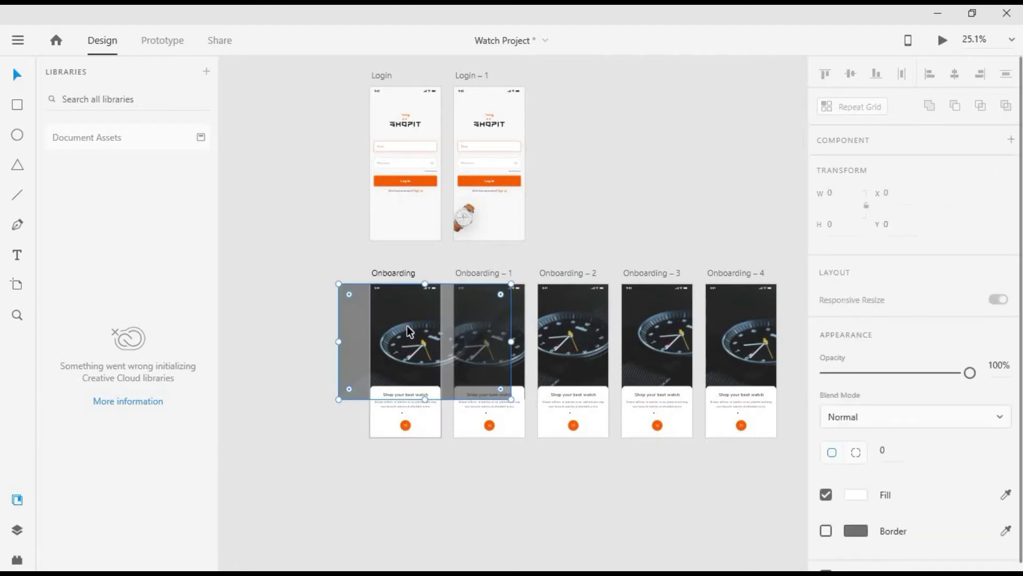
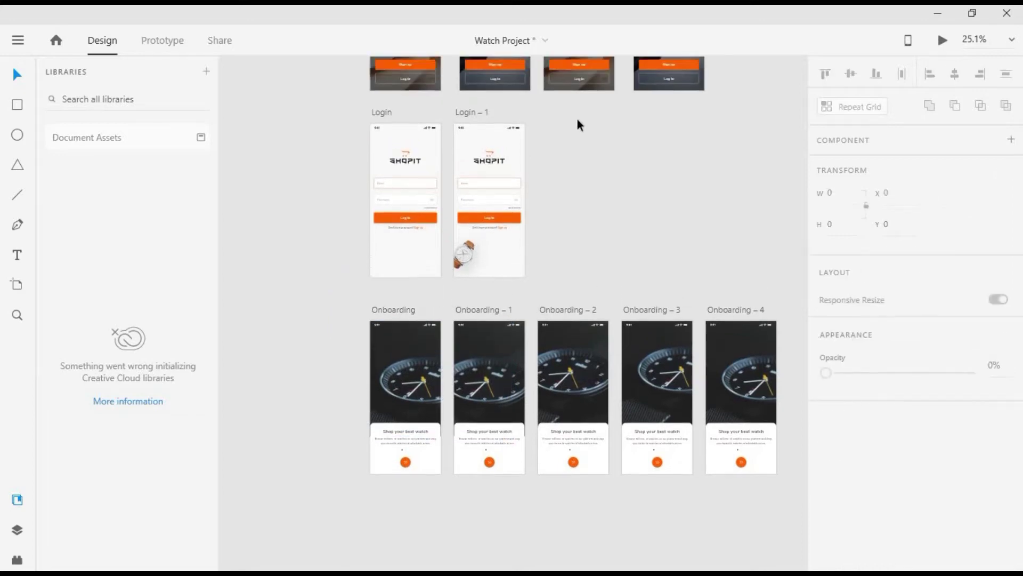
Link the Login/sign up – 1 artboard to Login with a 1 s time trigger and a 0.4 s Dissolve transition.
{"action": "left_click", "coordinate": [475, 114]}
{"action": "scroll", "coordinate": [475, 113], "scroll_direction": "up", "scroll_amount": 1}
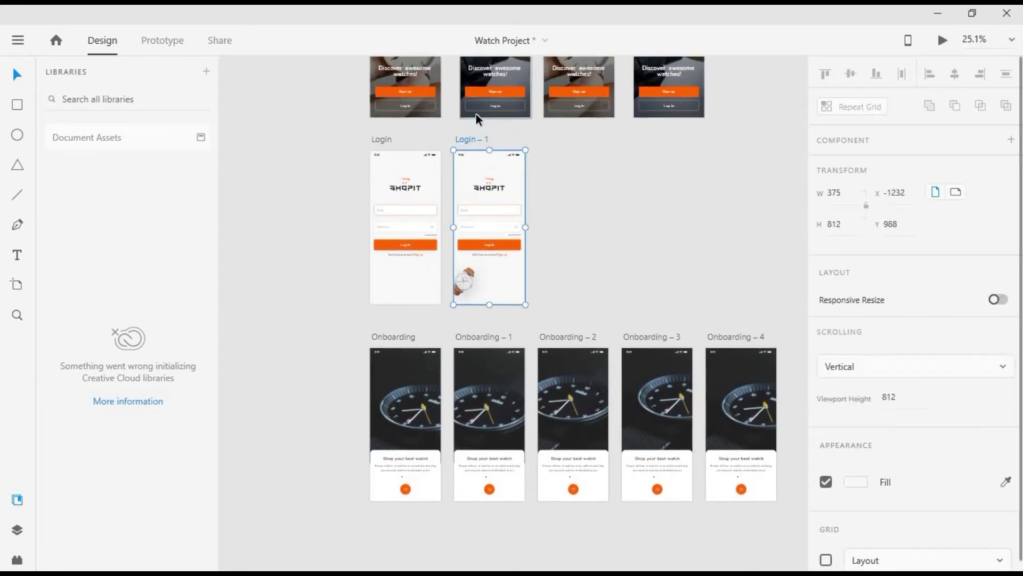
{"action": "scroll", "coordinate": [578, 280], "scroll_direction": "up", "scroll_amount": 3}
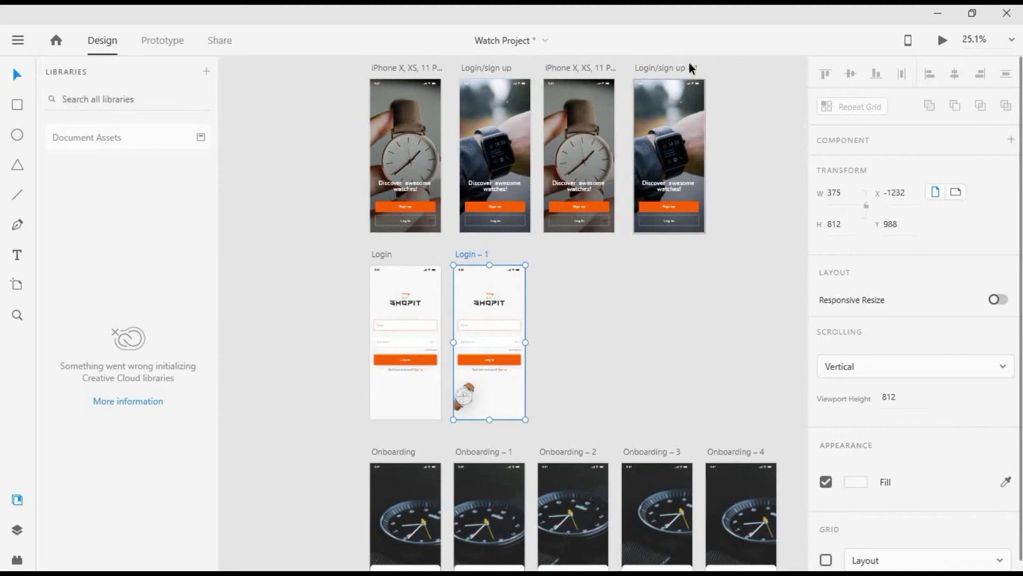
{"action": "left_click", "coordinate": [163, 40]}
{"action": "left_click", "coordinate": [656, 69]}
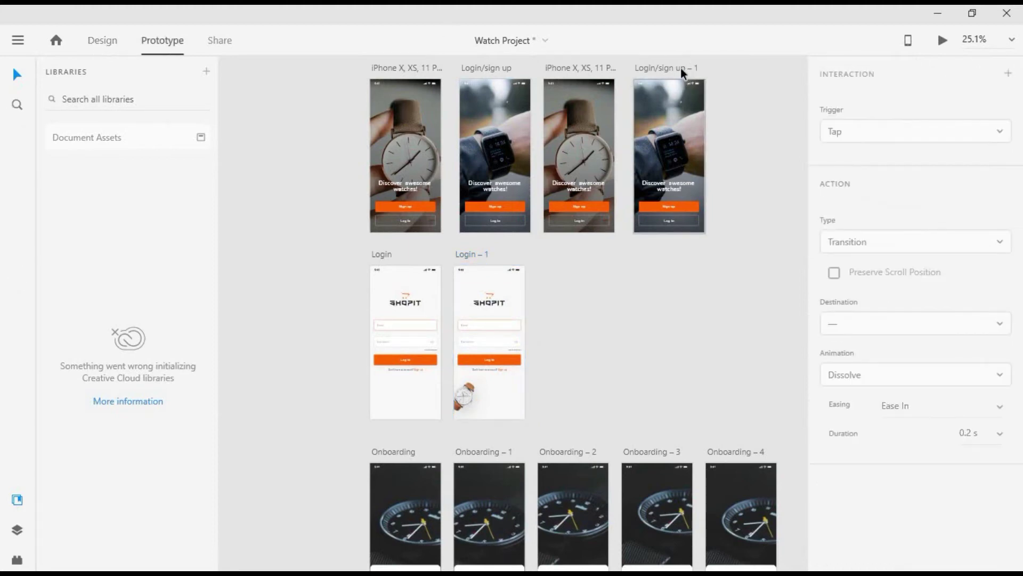
{"action": "left_click_drag", "start_coordinate": [704, 141], "coordinate": [360, 257]}
{"action": "scroll", "coordinate": [370, 266], "scroll_direction": "down", "scroll_amount": 3}
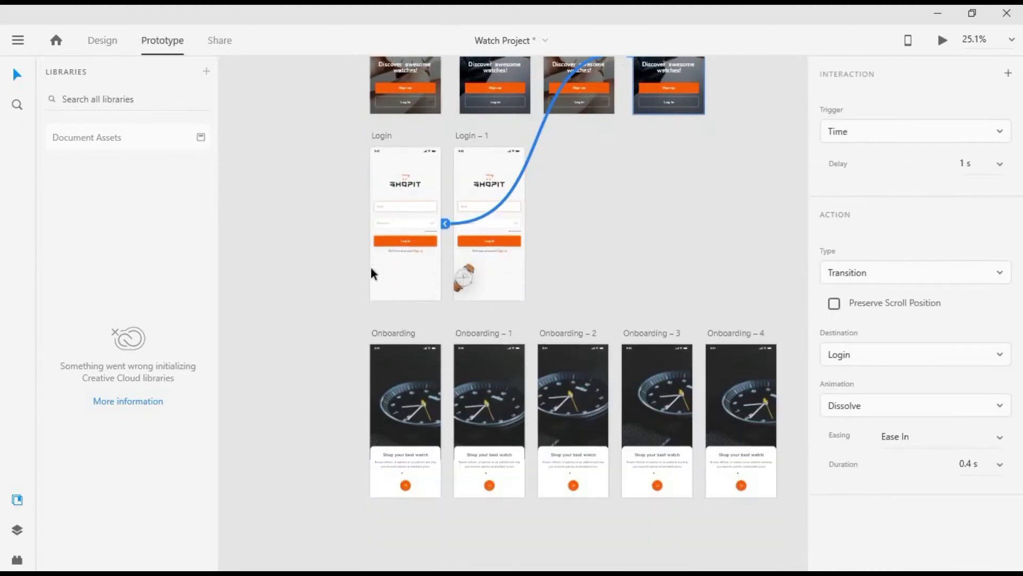
Link the Log in button on Login – 1 to the Onboarding artboard with a Tap trigger and the Transition action.
{"action": "left_click", "coordinate": [478, 139]}
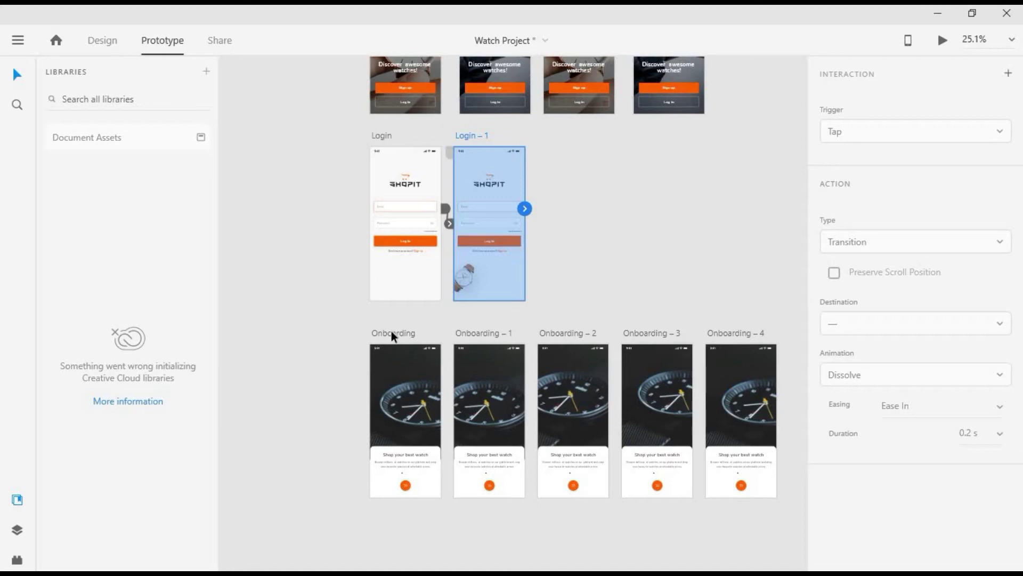
{"action": "left_click", "coordinate": [515, 244]}
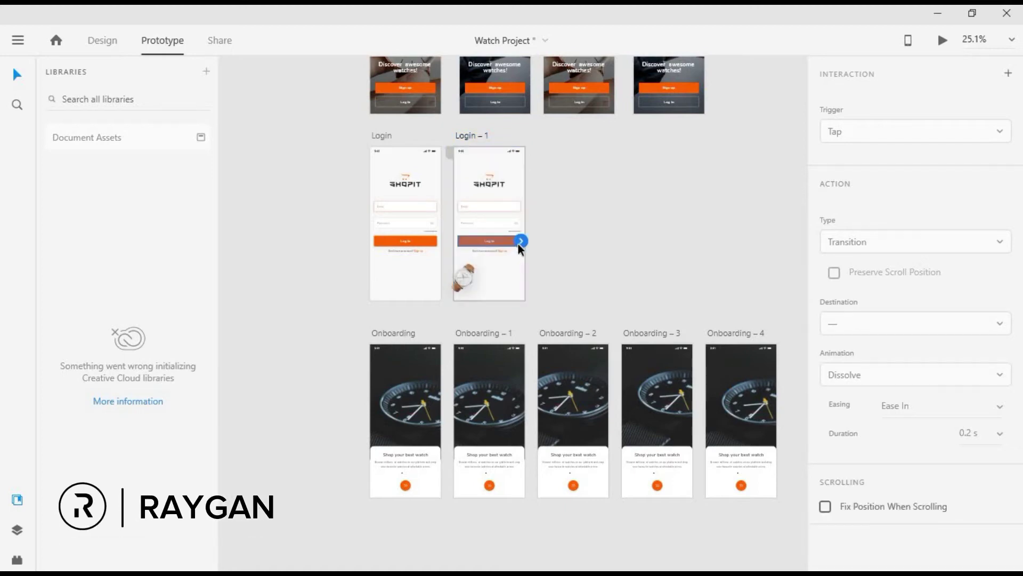
{"action": "left_click_drag", "start_coordinate": [452, 334], "coordinate": [404, 373]}
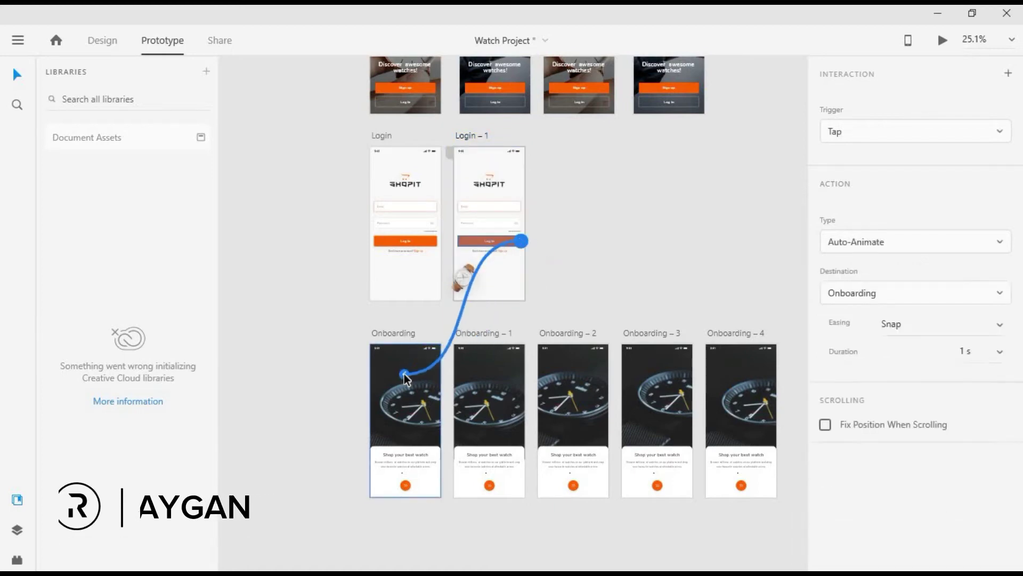
{"action": "left_click", "coordinate": [881, 241]}
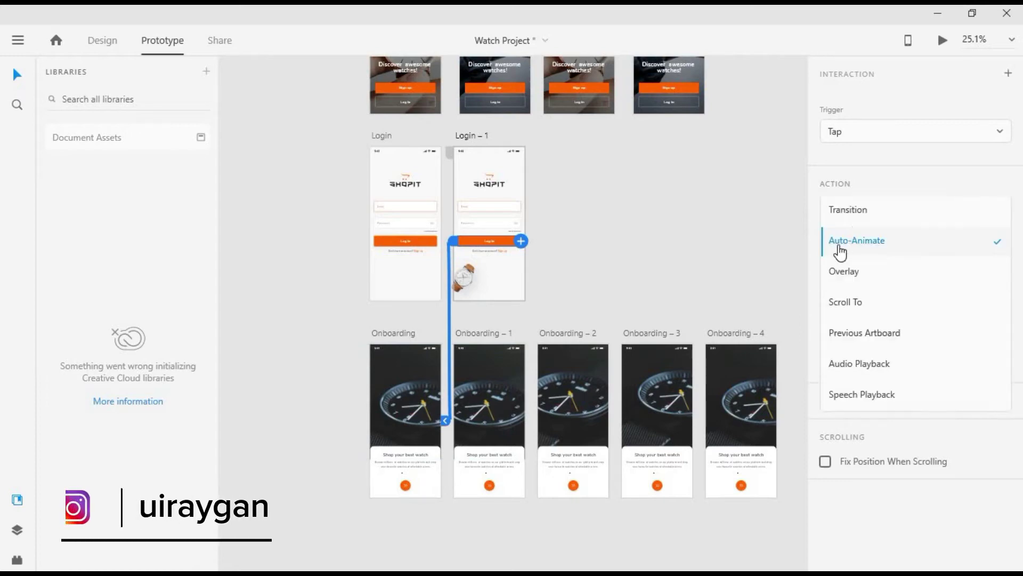
{"action": "left_click", "coordinate": [859, 219]}
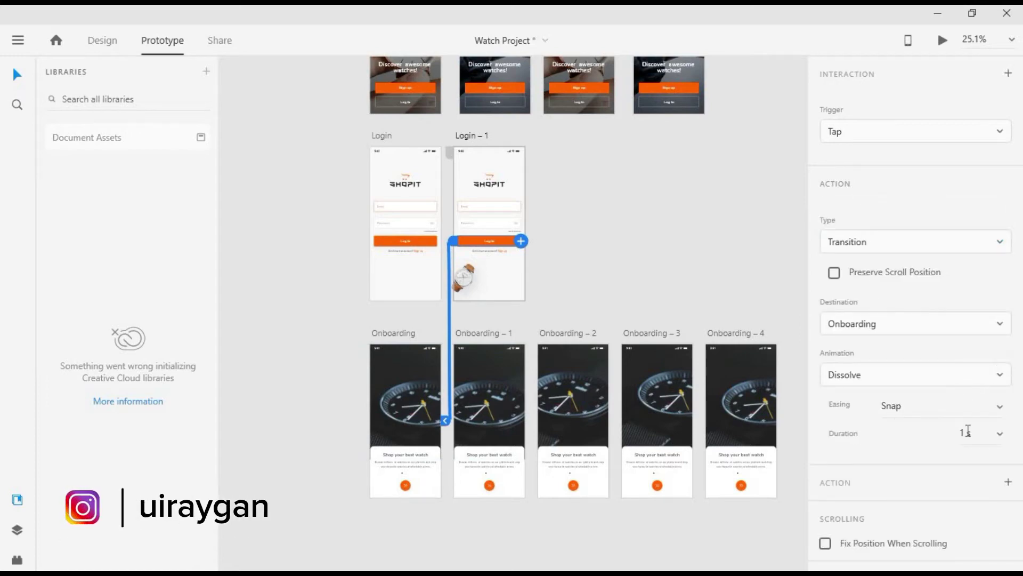
Set the Log in button transition's easing to Ease In and its duration to 0.4 s.
{"action": "left_click", "coordinate": [985, 409]}
{"action": "left_click", "coordinate": [906, 342]}
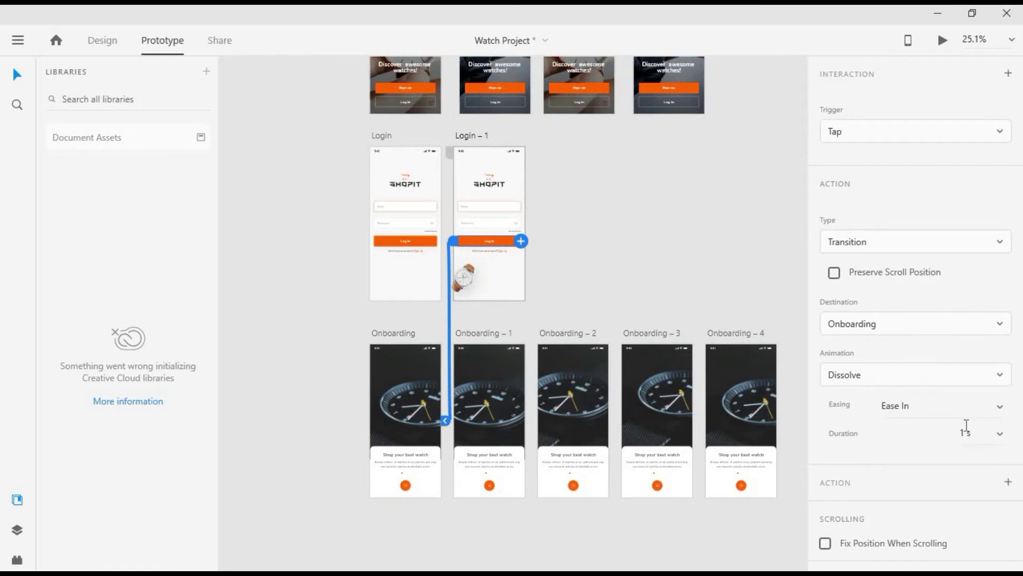
{"action": "left_click", "coordinate": [982, 436]}
{"action": "type", "text": "0.4"}
{"action": "key", "text": "Return"}
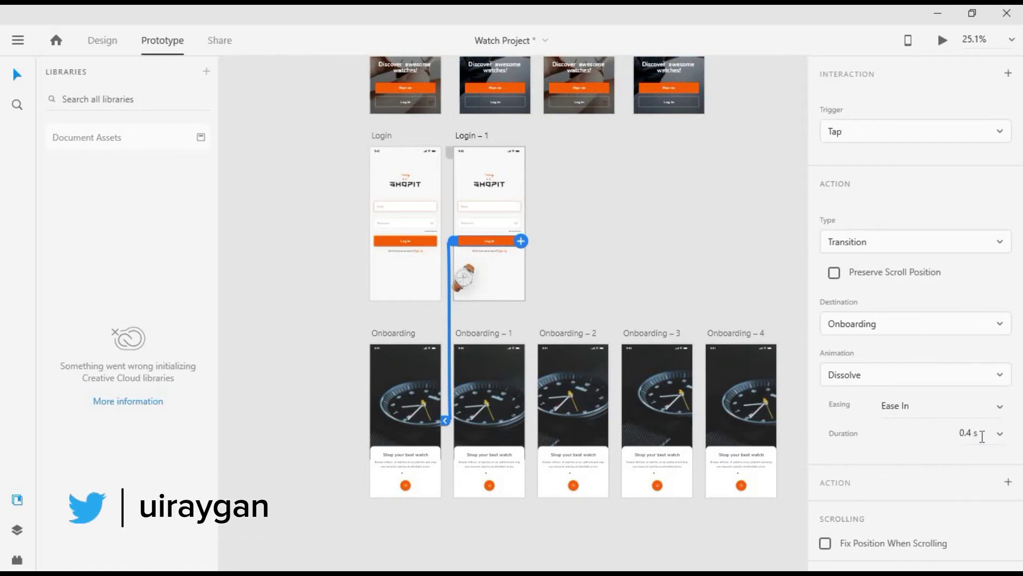
Preview the prototype from the first intro artboard, log in to reach the onboarding animation, and close the preview.
{"action": "key", "text": "ctrl+minus"}
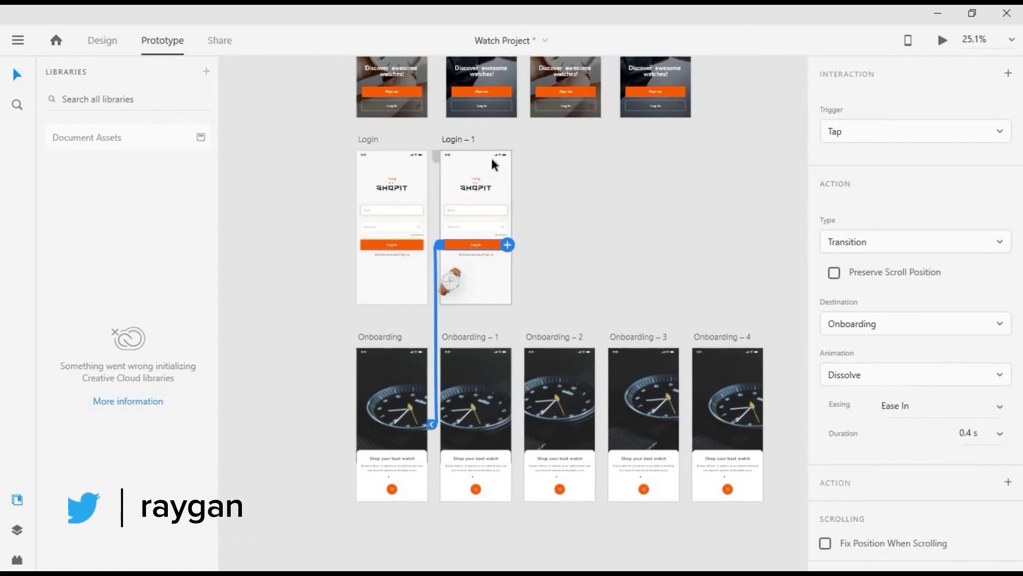
{"action": "scroll", "coordinate": [379, 98], "scroll_direction": "up", "scroll_amount": 2}
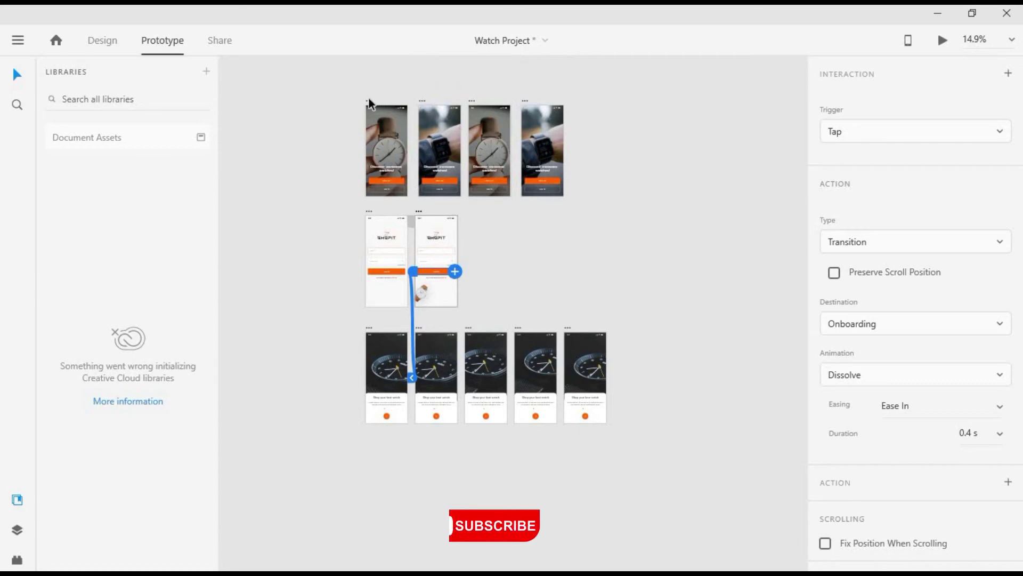
{"action": "left_click", "coordinate": [369, 100]}
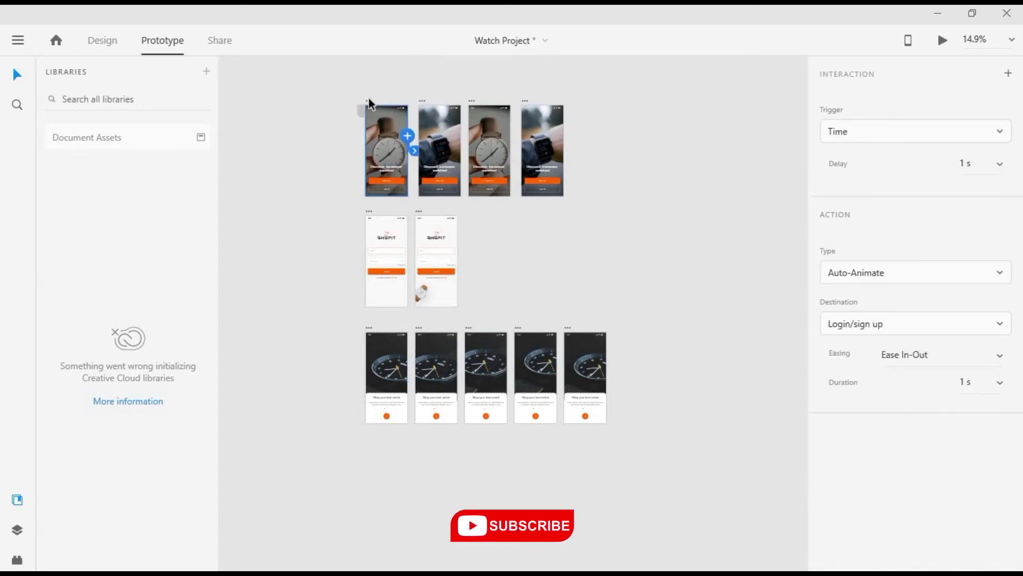
{"action": "key", "text": "ctrl+Return"}
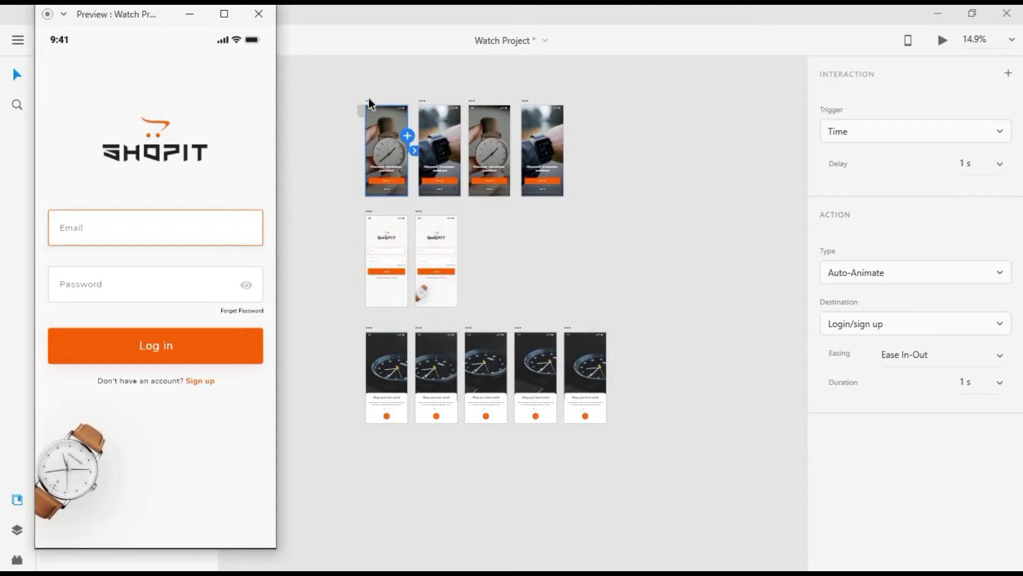
{"action": "left_click", "coordinate": [221, 337]}
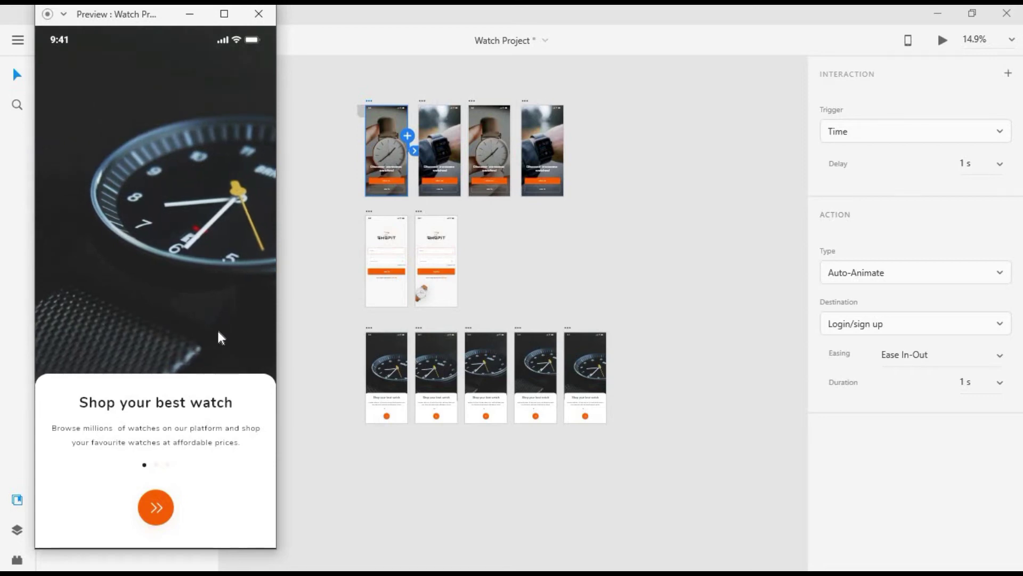
{"action": "left_click", "coordinate": [259, 15]}
Move the product overview artboard down, out of the row of watch detail artboards.
{"action": "key", "text": "ctrl+0"}
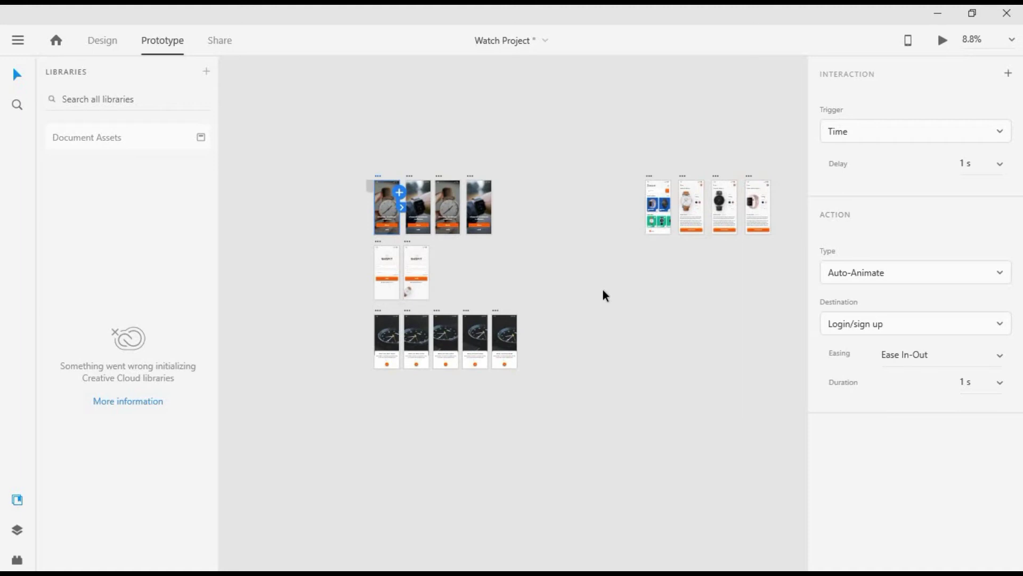
{"action": "left_click", "coordinate": [595, 173]}
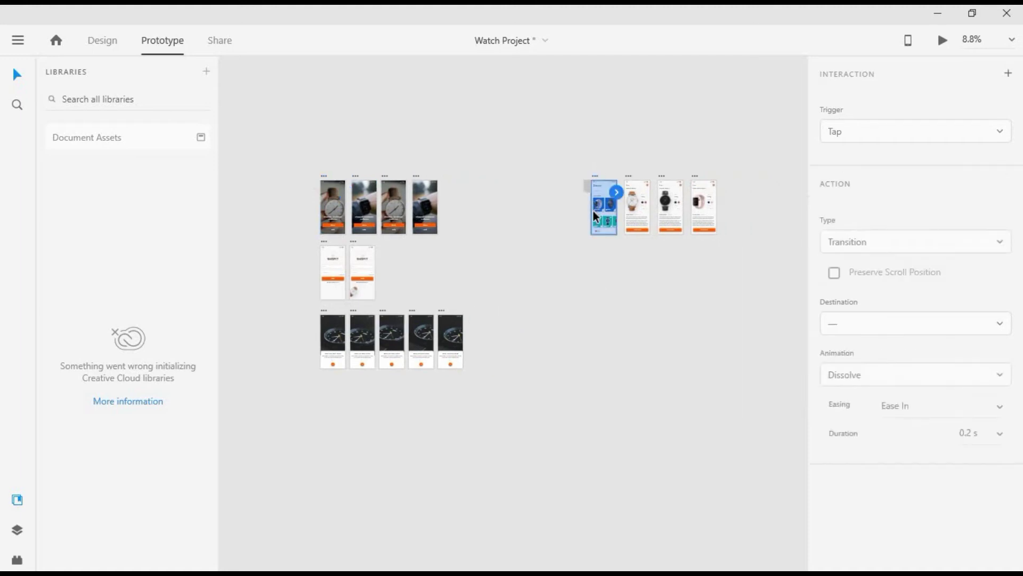
{"action": "left_click_drag", "start_coordinate": [593, 176], "coordinate": [593, 217]}
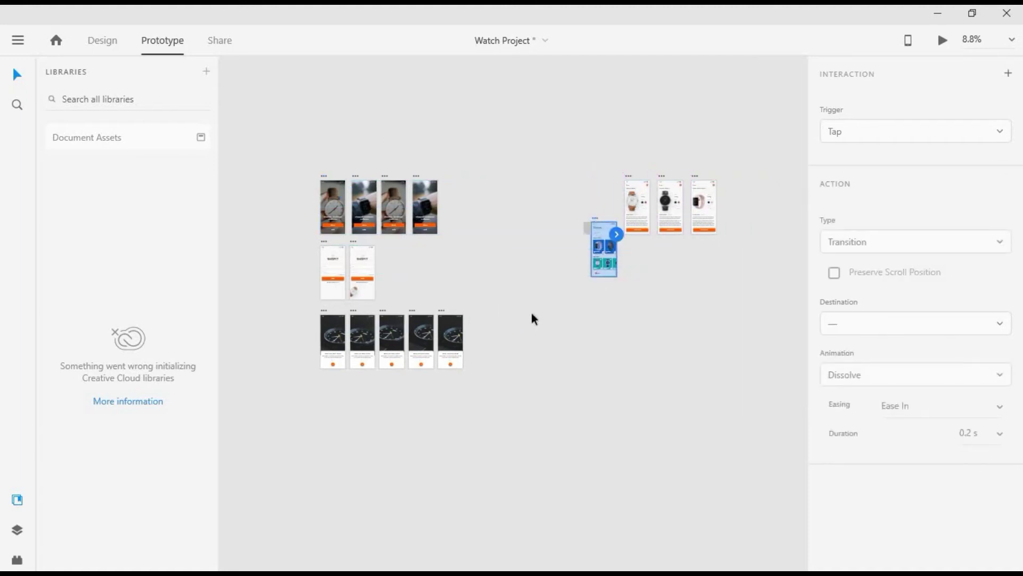
Place the Discover artboard beside Onboarding – 4 and link Onboarding – 4's orange arrow button to it.
{"action": "left_click_drag", "start_coordinate": [532, 313], "coordinate": [478, 306]}
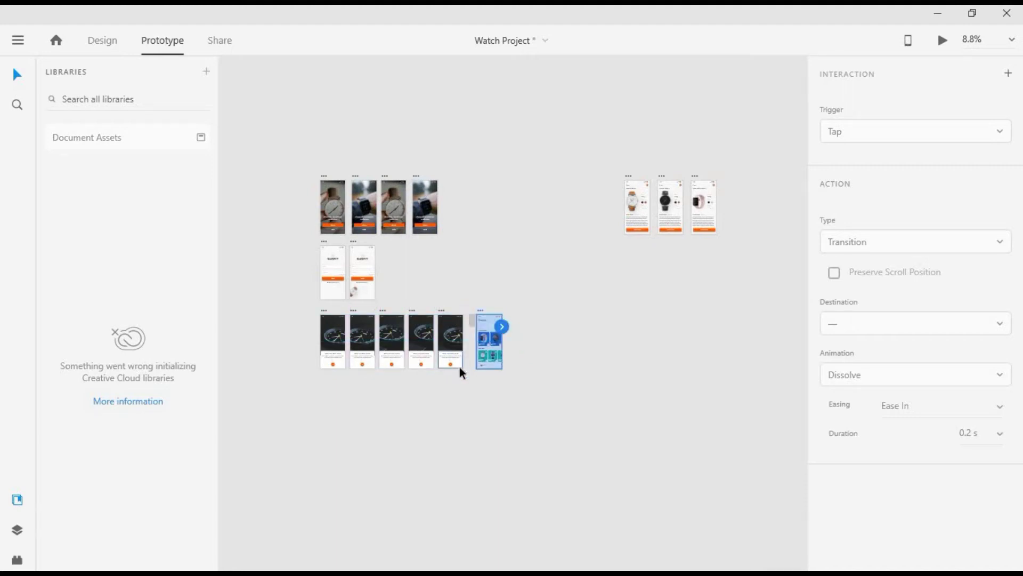
{"action": "scroll", "coordinate": [453, 365], "scroll_direction": "up", "scroll_amount": 3}
{"action": "scroll", "coordinate": [431, 357], "scroll_direction": "up", "scroll_amount": 3}
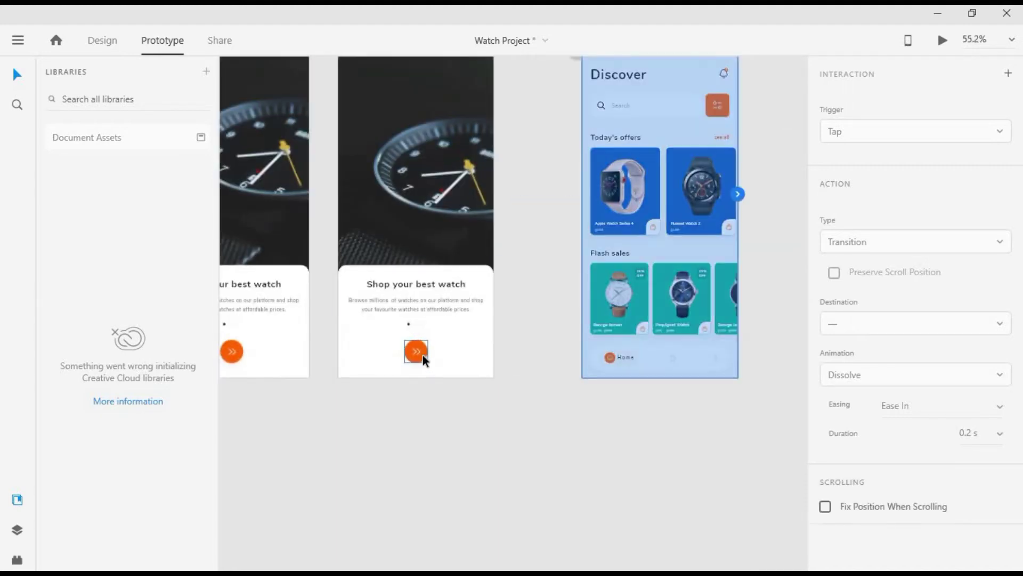
{"action": "left_click_drag", "start_coordinate": [424, 355], "coordinate": [641, 331]}
{"action": "scroll", "coordinate": [641, 331], "scroll_direction": "down", "scroll_amount": 2}
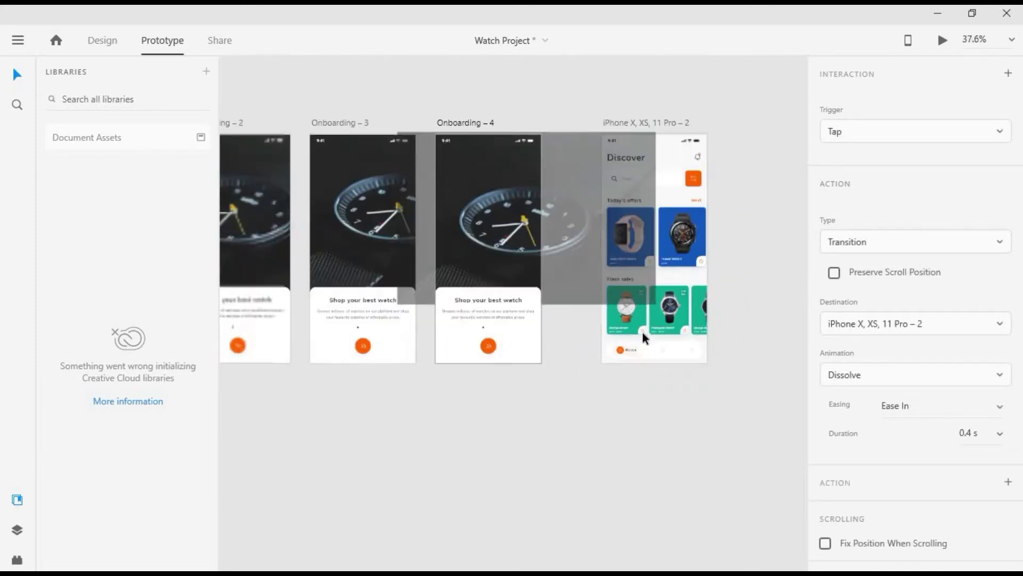
{"action": "scroll", "coordinate": [642, 331], "scroll_direction": "down", "scroll_amount": 2}
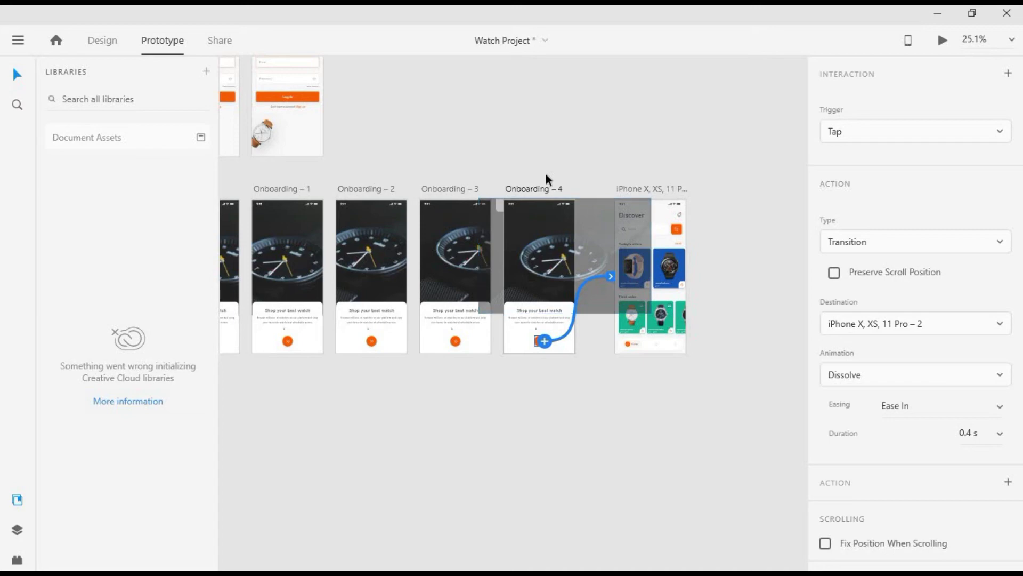
Preview the prototype from Onboarding – 3, follow the arrow button to Discover, close the preview, and check Onboarding – 4's Tap link.
{"action": "left_click", "coordinate": [441, 191]}
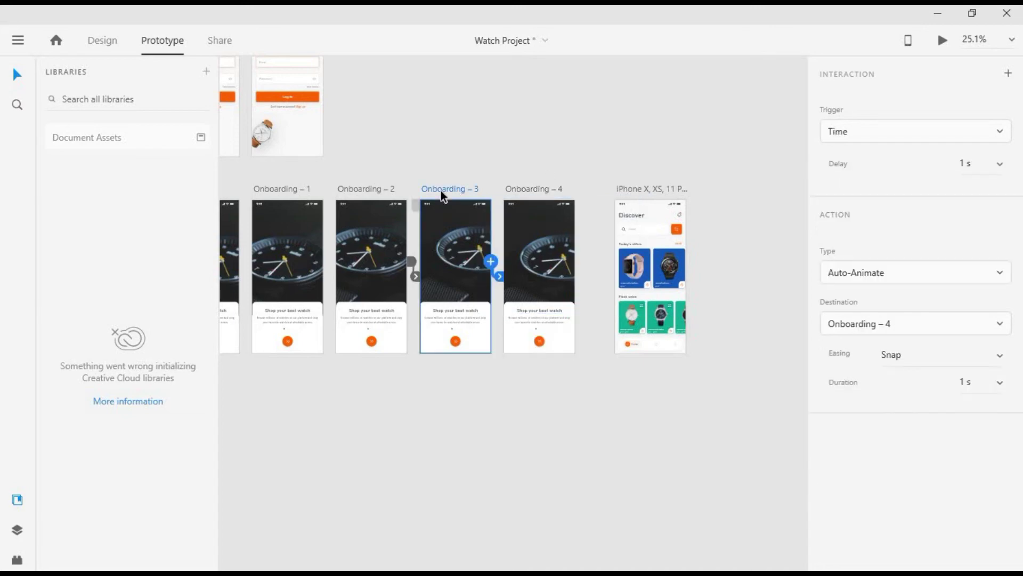
{"action": "key", "text": "ctrl+Return"}
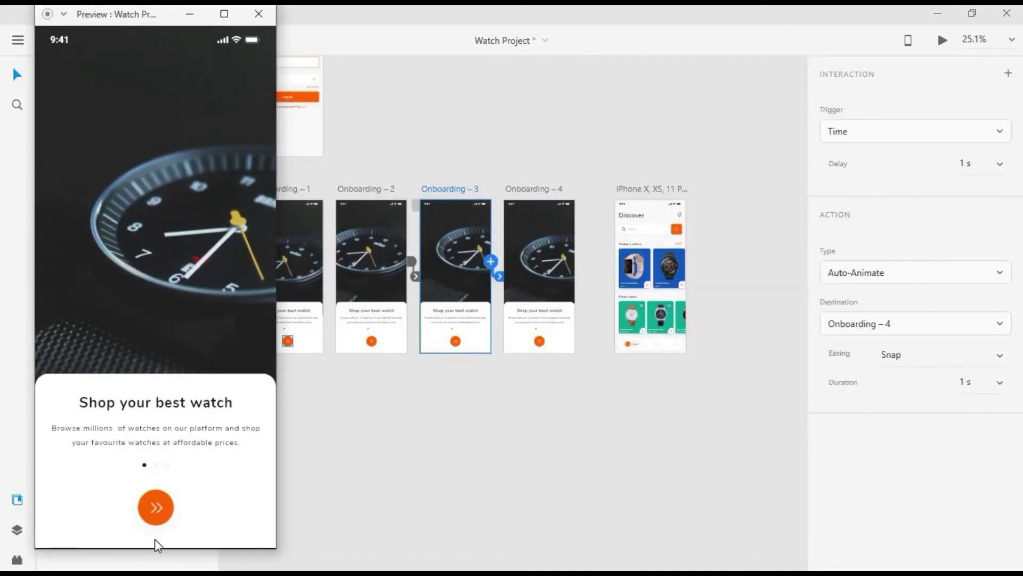
{"action": "left_click", "coordinate": [159, 512]}
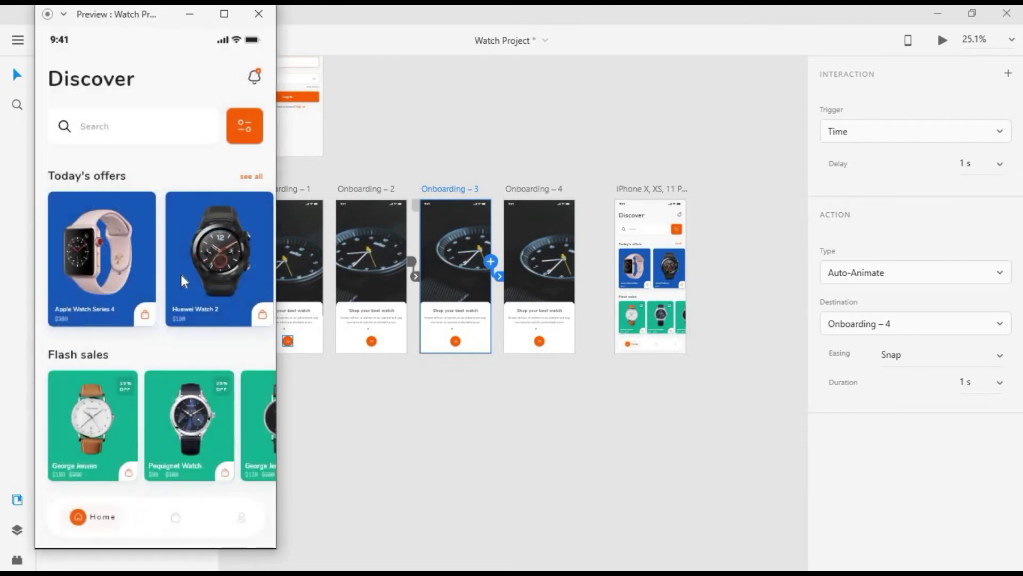
{"action": "left_click", "coordinate": [252, 15]}
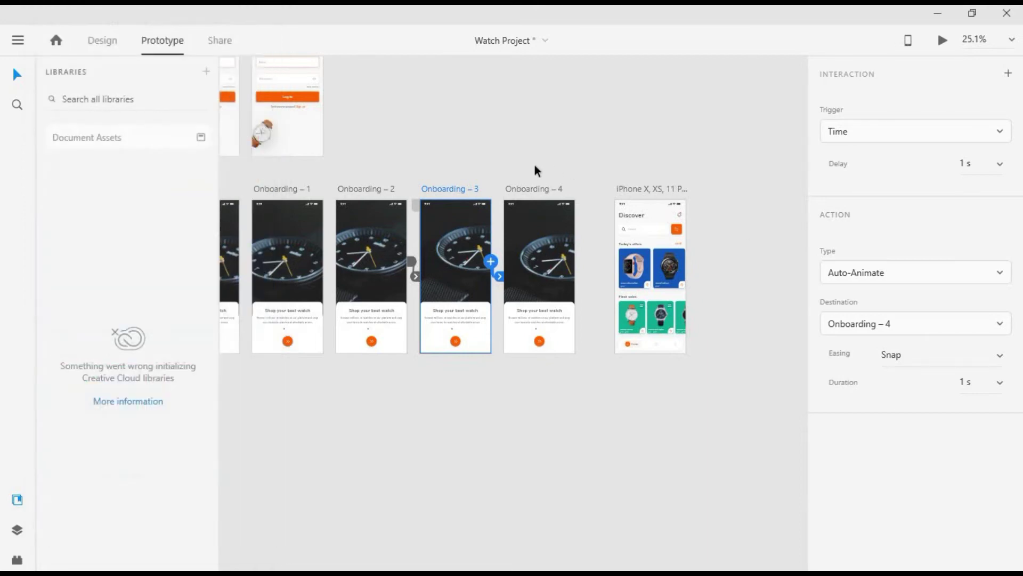
{"action": "left_click", "coordinate": [529, 183]}
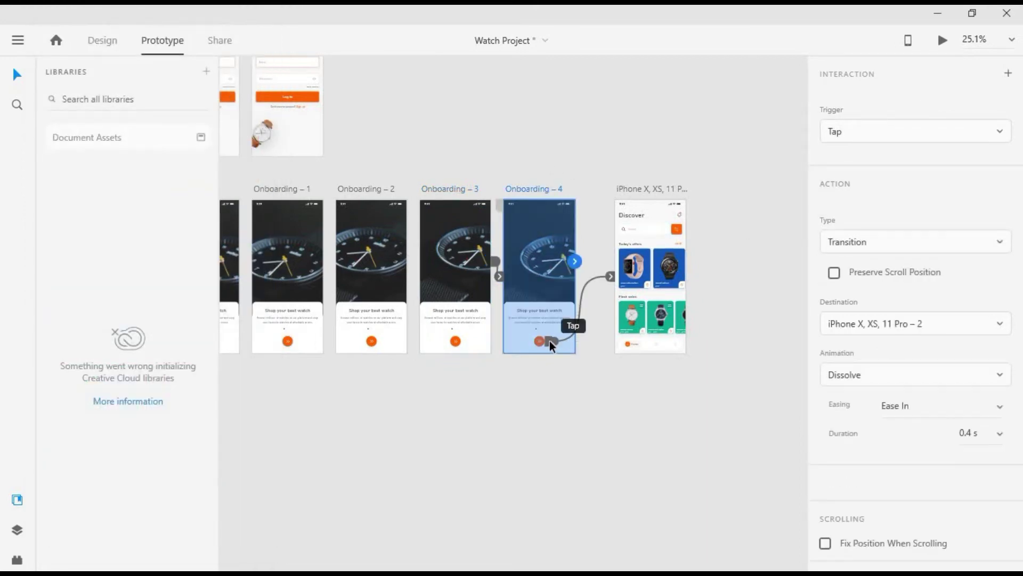
{"action": "left_click", "coordinate": [550, 341]}
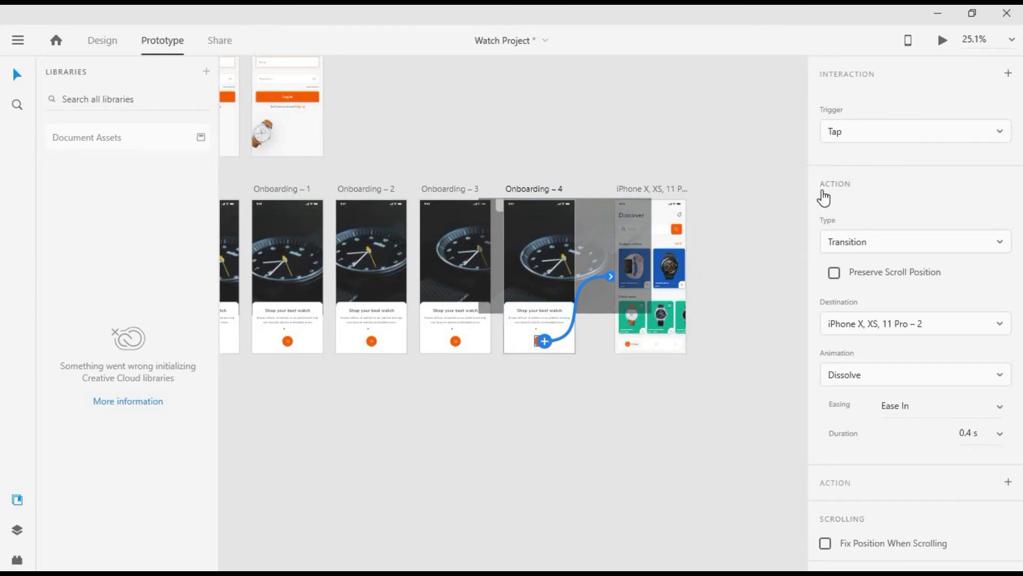
In Design mode, move the brown-strap and black watch detail artboards together down beside the Discover artboard.
{"action": "scroll", "coordinate": [527, 194], "scroll_direction": "down", "scroll_amount": 3}
{"action": "left_click_drag", "start_coordinate": [567, 233], "coordinate": [510, 167]}
{"action": "scroll", "coordinate": [509, 172], "scroll_direction": "right", "scroll_amount": 3}
{"action": "scroll", "coordinate": [509, 172], "scroll_direction": "up", "scroll_amount": 1}
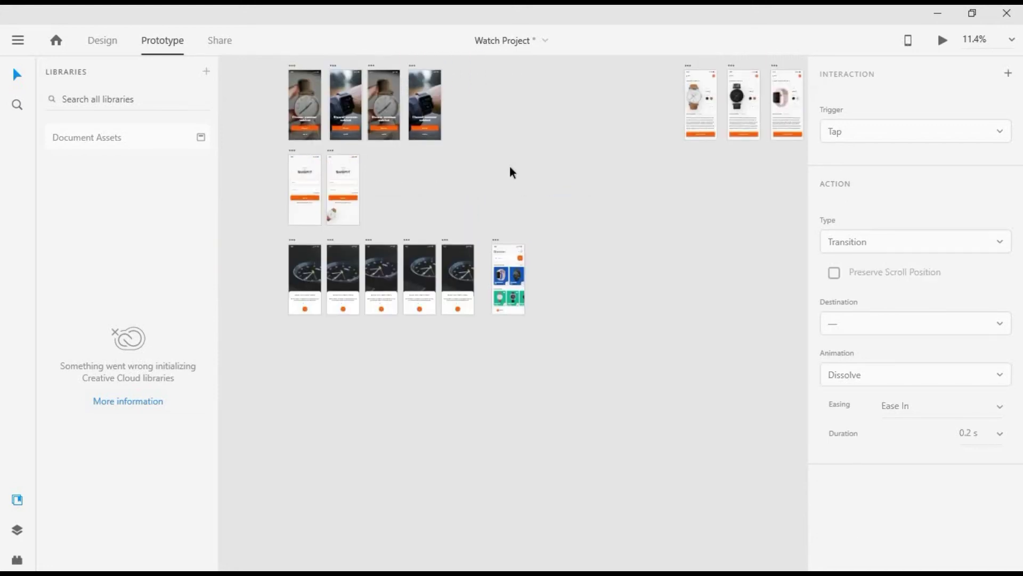
{"action": "left_click", "coordinate": [619, 68]}
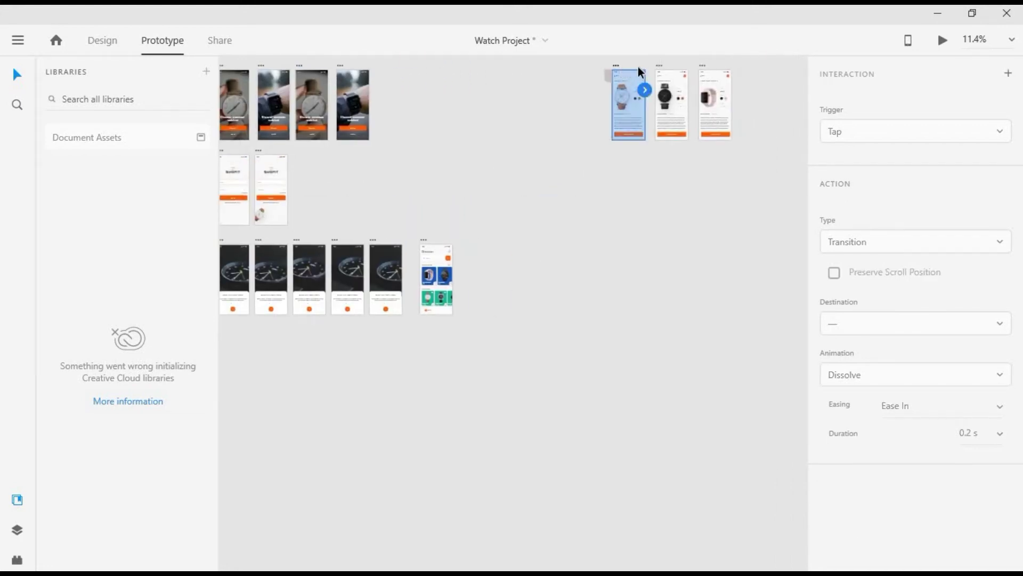
{"action": "left_click", "coordinate": [95, 47]}
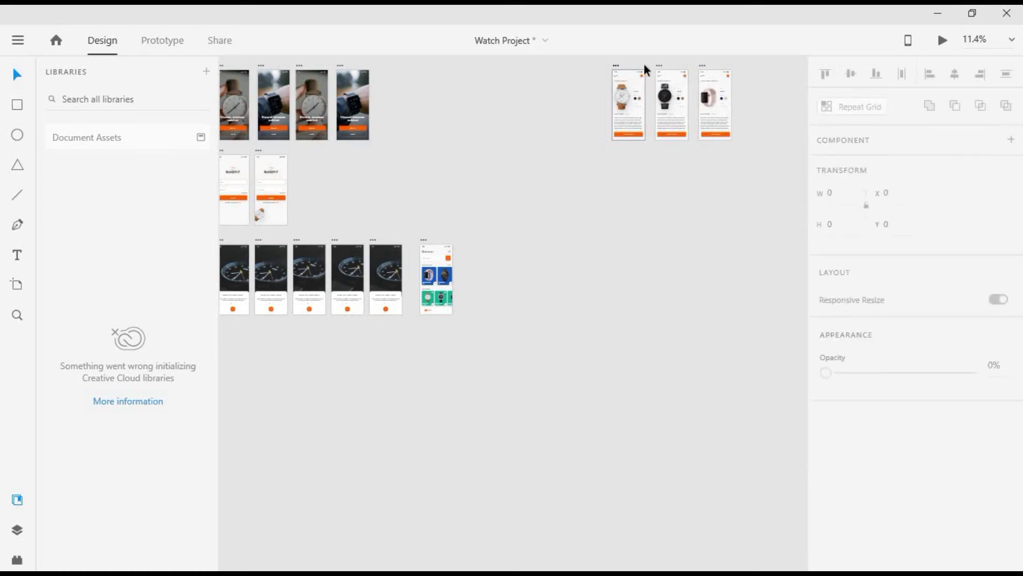
{"action": "left_click", "coordinate": [617, 67]}
{"action": "left_click", "coordinate": [660, 67], "text": "shift"}
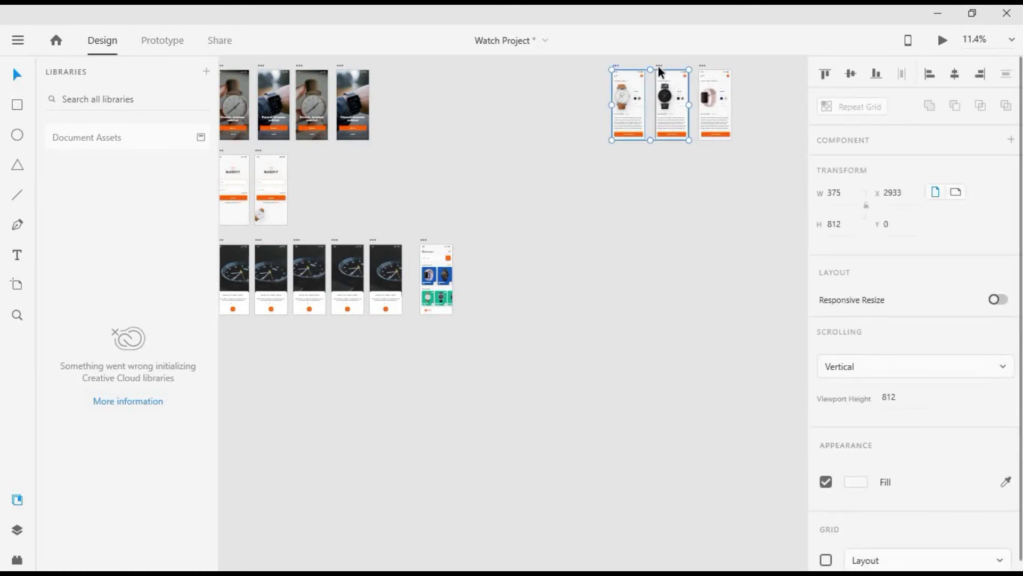
{"action": "left_click_drag", "start_coordinate": [658, 66], "coordinate": [522, 238]}
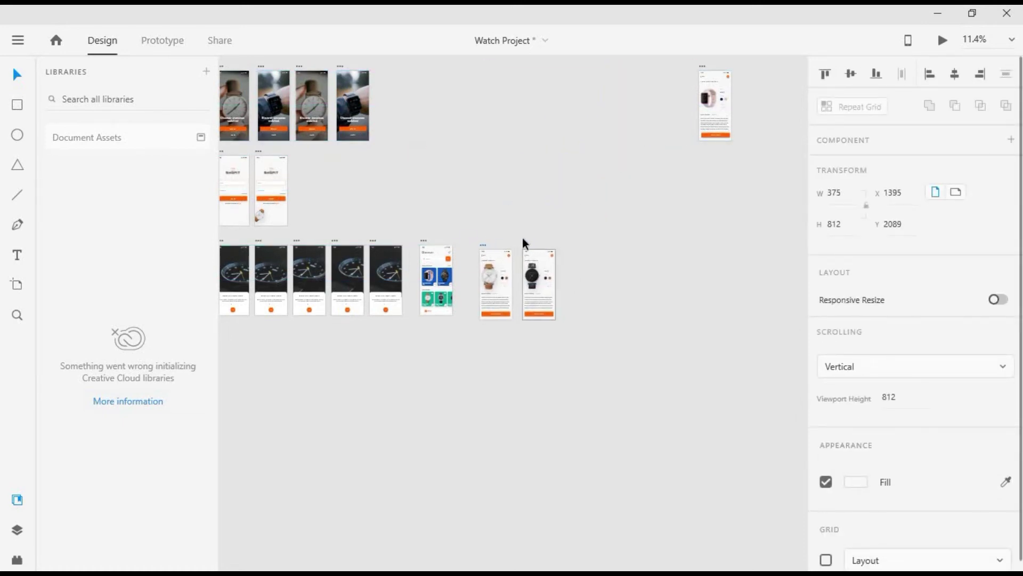
Align the brown-strap watch artboard with the Discover row and place the black watch artboard below it.
{"action": "left_click_drag", "start_coordinate": [499, 314], "coordinate": [475, 325]}
{"action": "left_click", "coordinate": [559, 191]}
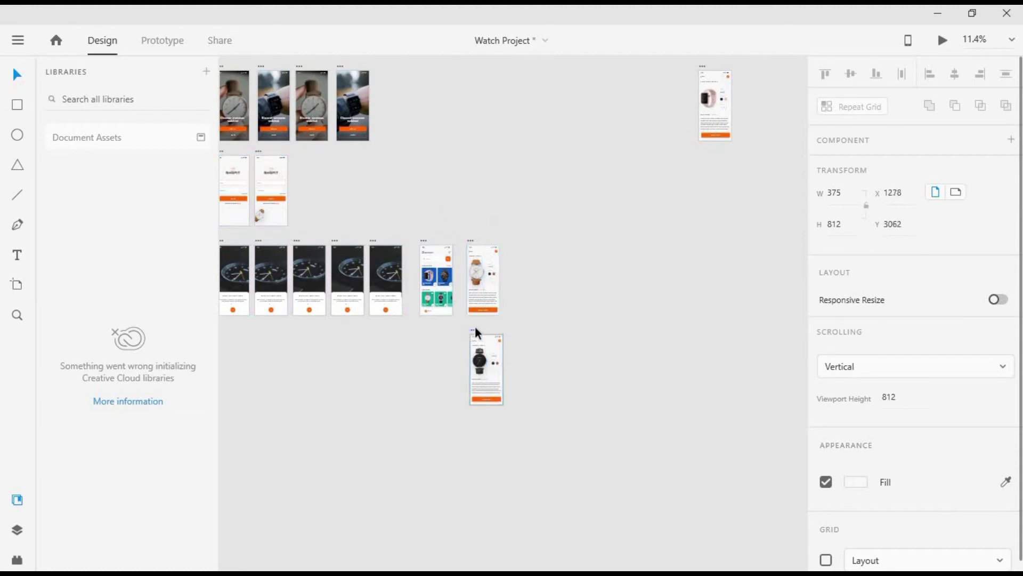
{"action": "scroll", "coordinate": [413, 151], "scroll_direction": "up", "scroll_amount": 8}
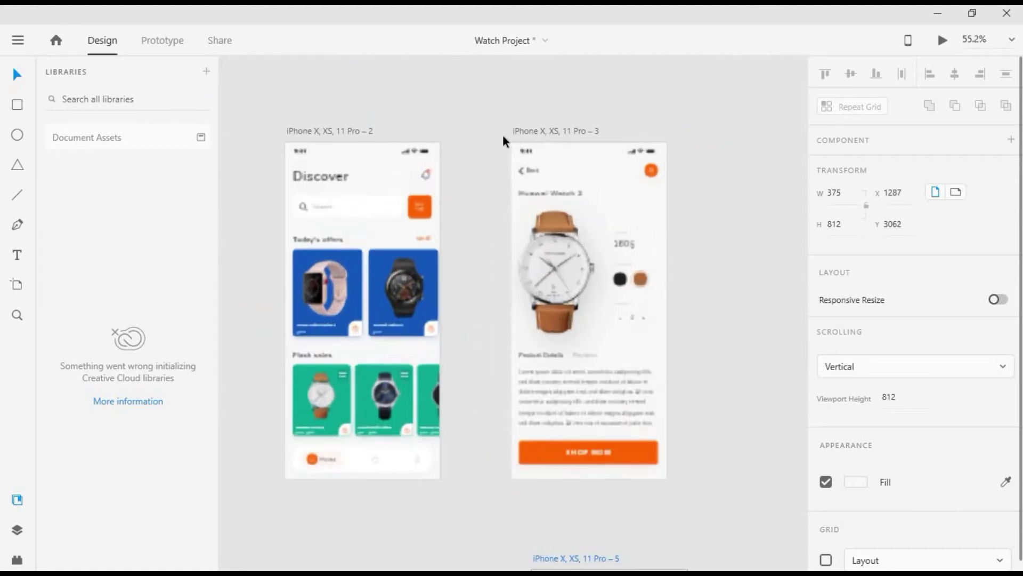
{"action": "left_click", "coordinate": [449, 161]}
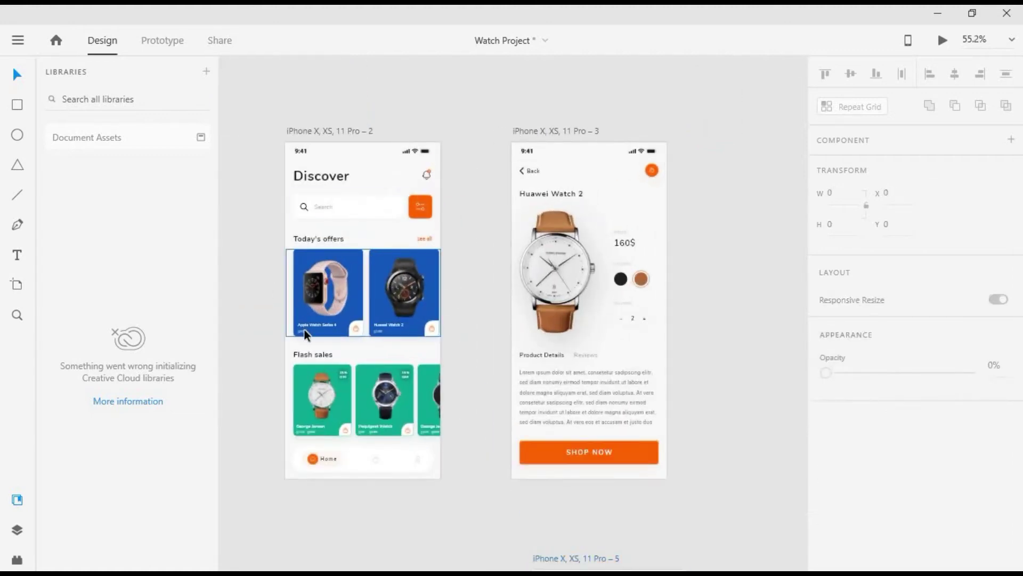
{"action": "left_click", "coordinate": [562, 255]}
{"action": "left_click", "coordinate": [328, 389]}
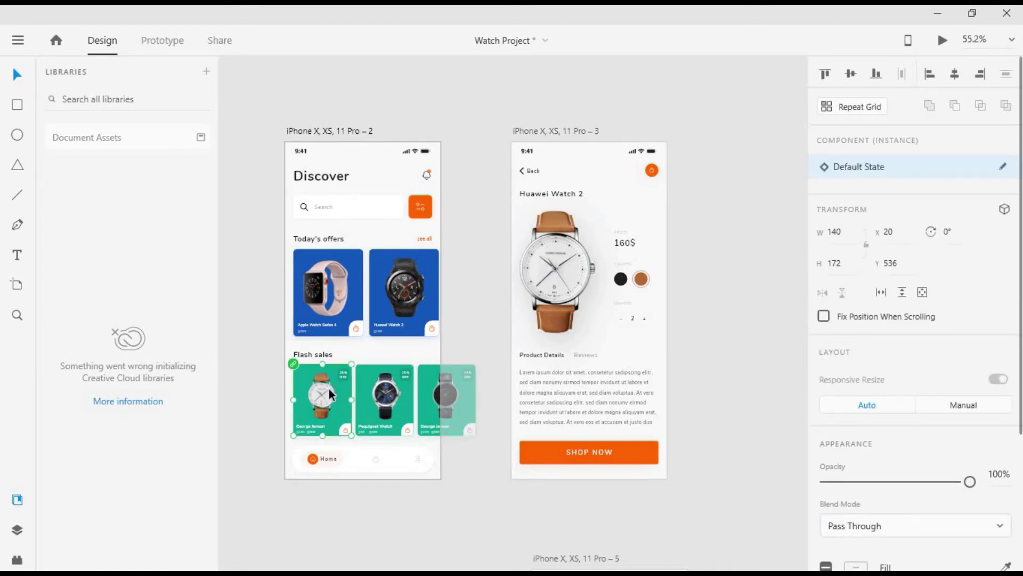
{"action": "double_click", "coordinate": [349, 418]}
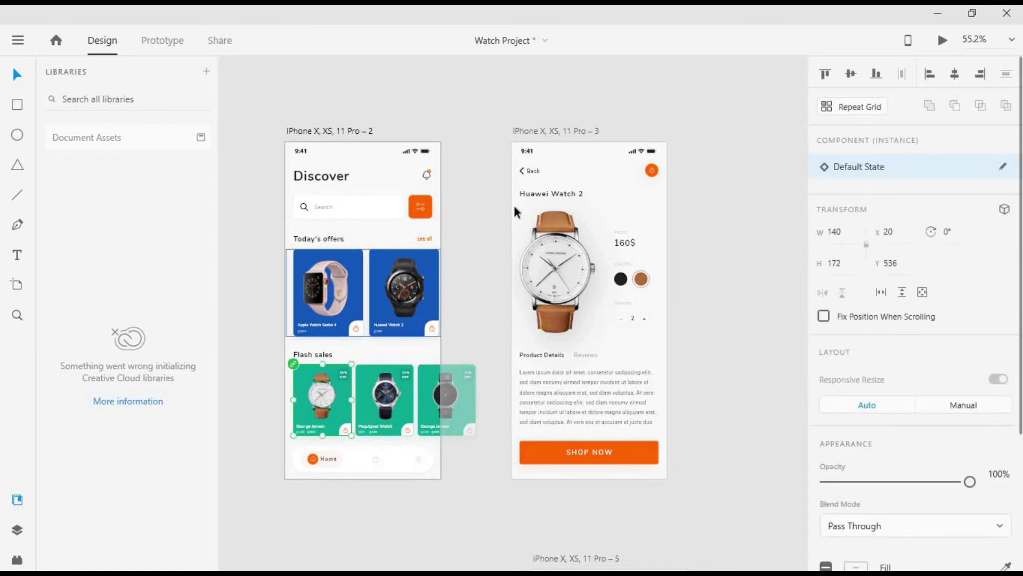
{"action": "left_click", "coordinate": [570, 274]}
{"action": "left_click_drag", "start_coordinate": [532, 281], "coordinate": [571, 266]}
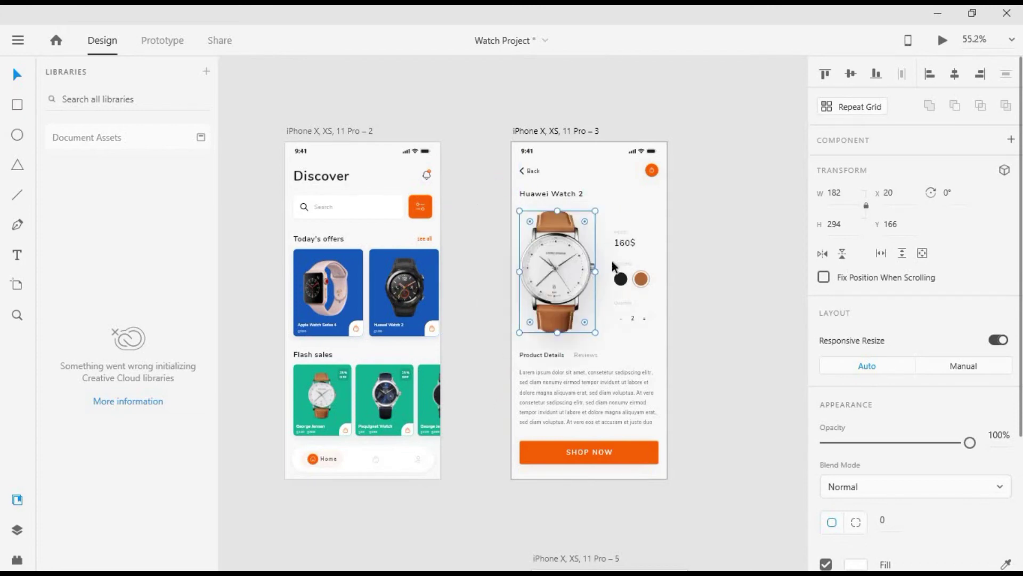
{"action": "left_click", "coordinate": [311, 131]}
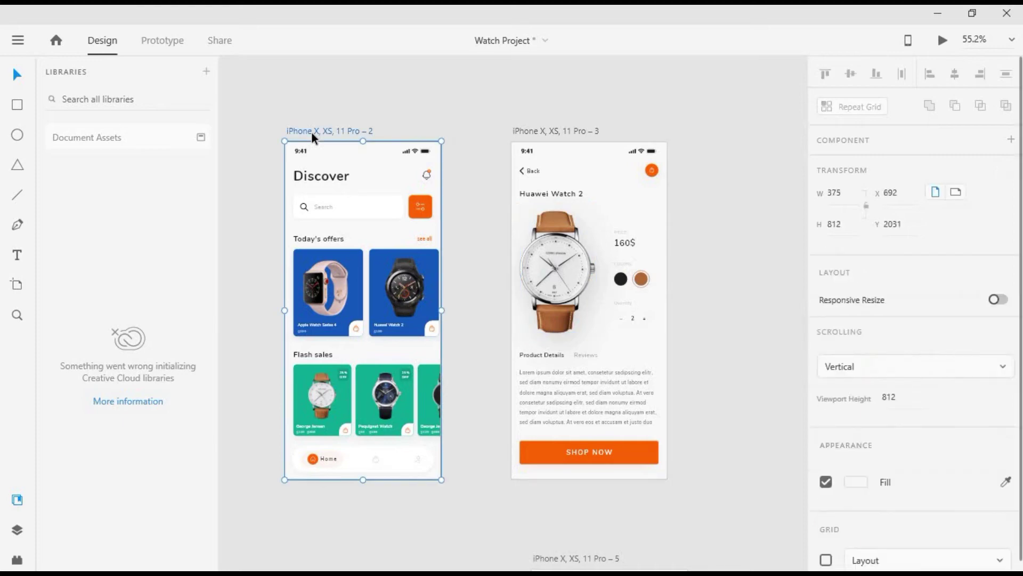
{"action": "left_click", "coordinate": [392, 313]}
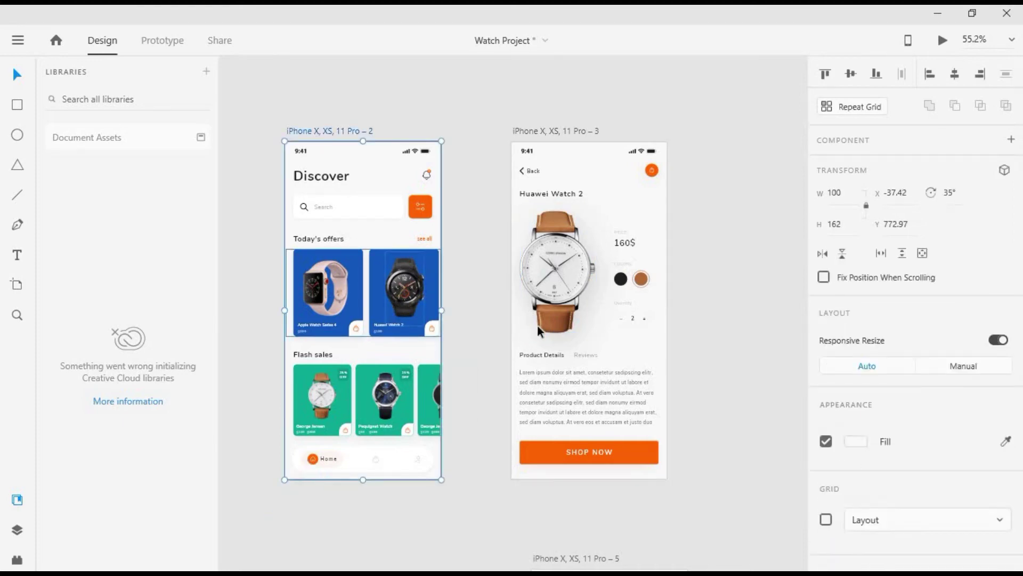
Copy the brown-strap watch image from the detail artboard onto the Discover artboard and shift it past the left edge to about X -134.
{"action": "left_click", "coordinate": [565, 270]}
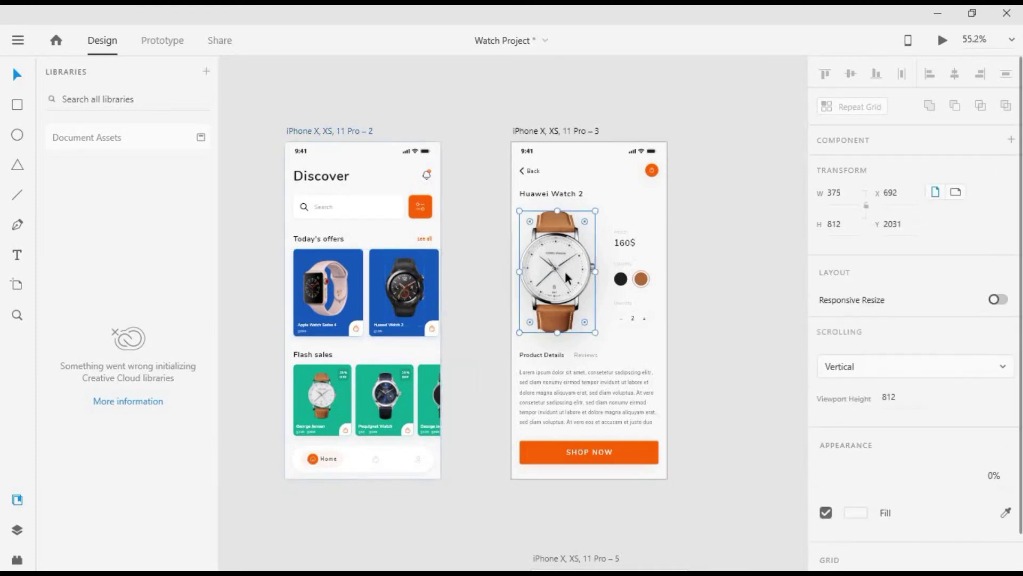
{"action": "left_click", "coordinate": [305, 127]}
{"action": "key", "text": "ctrl+v"}
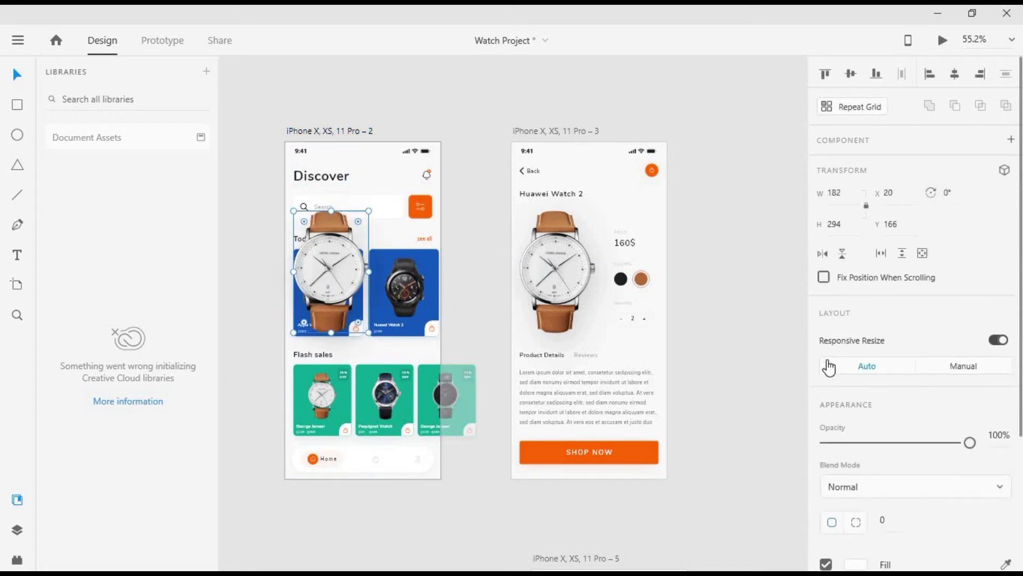
{"action": "left_click_drag", "start_coordinate": [297, 268], "coordinate": [234, 268]}
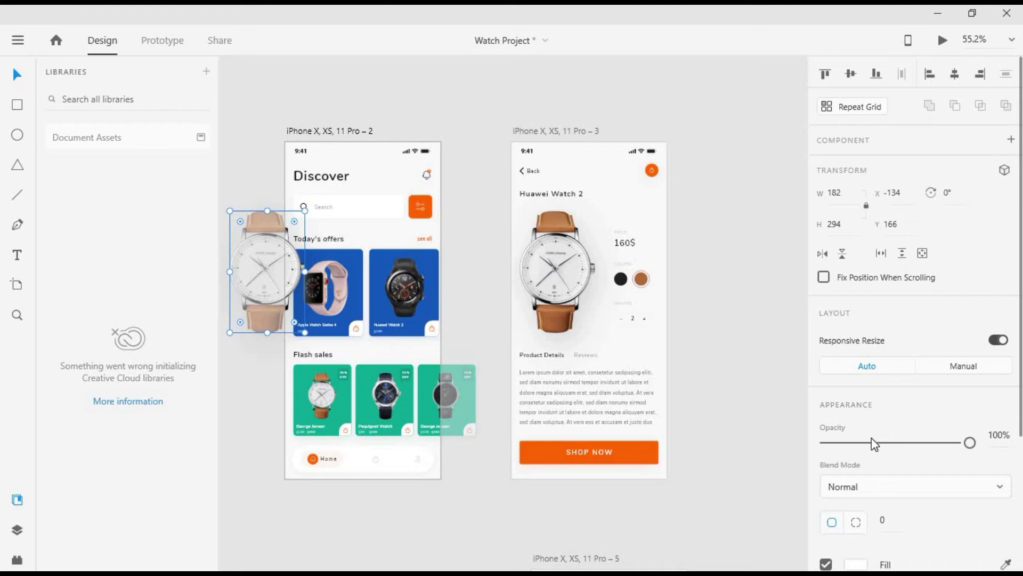
Set the opacity of the pasted watch image on the Discover artboard to 0%.
{"action": "left_click_drag", "start_coordinate": [869, 442], "coordinate": [767, 452]}
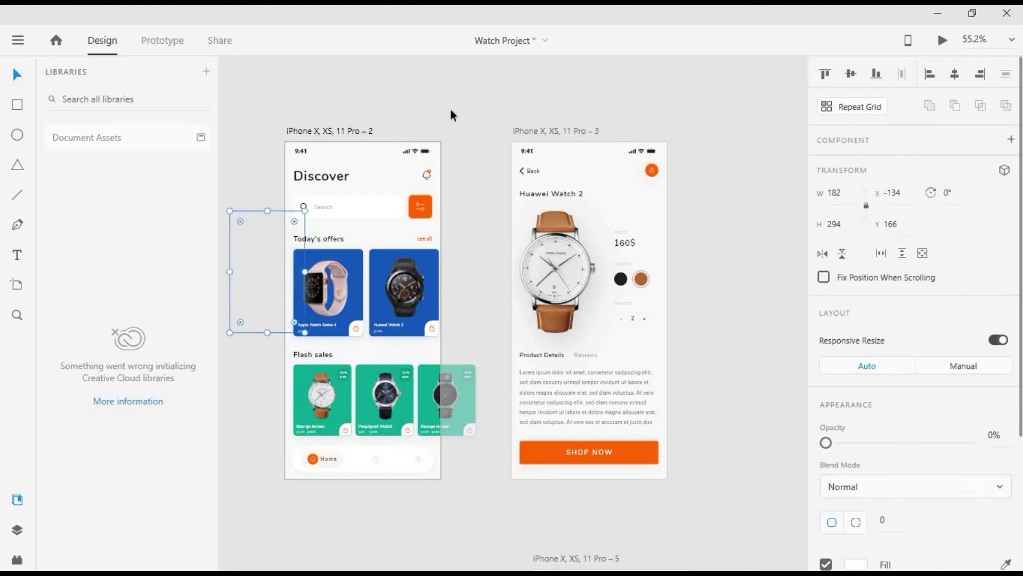
{"action": "left_click", "coordinate": [317, 123]}
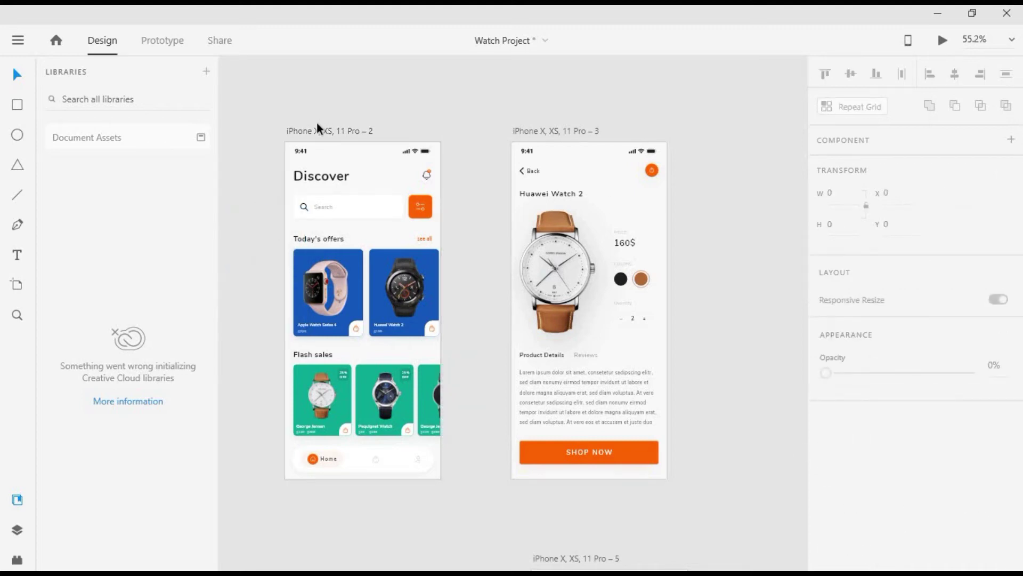
{"action": "left_click", "coordinate": [317, 125]}
In Prototype mode, link the first Flash sales card to iPhone X, XS, 11 Pro – 3 with a Tap trigger and Auto-Animate.
{"action": "left_click", "coordinate": [145, 43]}
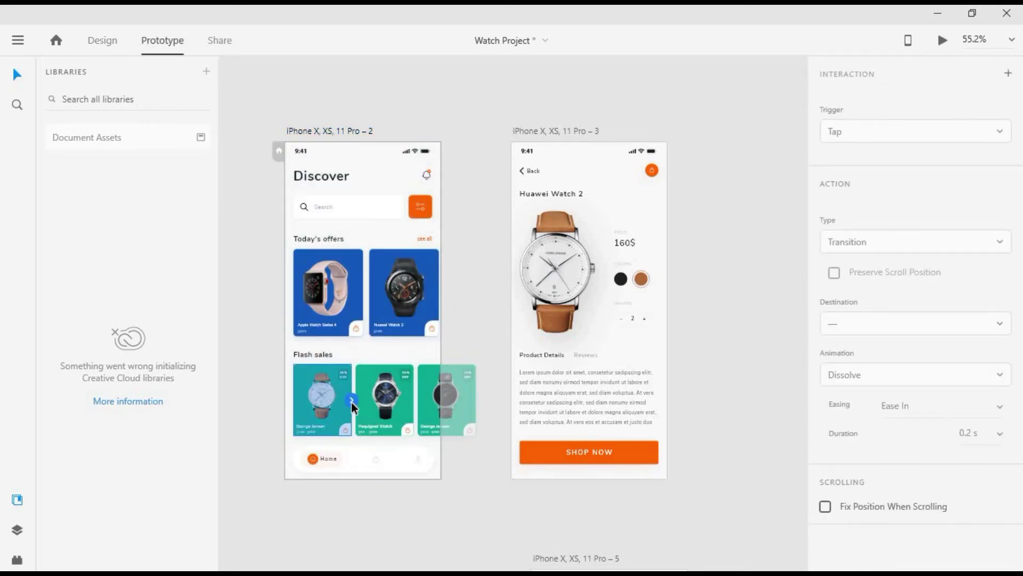
{"action": "left_click_drag", "start_coordinate": [504, 312], "coordinate": [541, 318]}
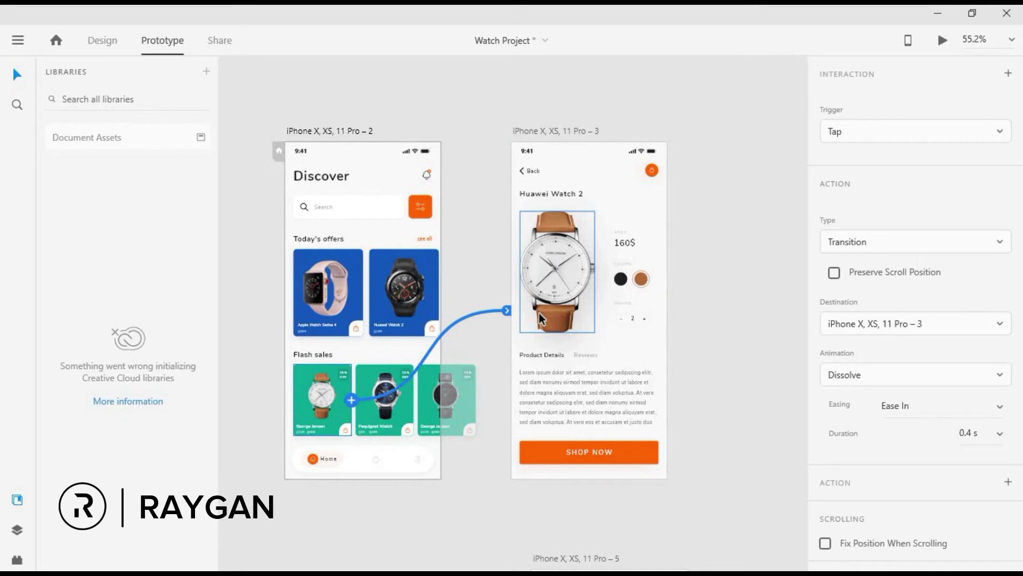
{"action": "left_click", "coordinate": [916, 248]}
{"action": "left_click", "coordinate": [915, 251]}
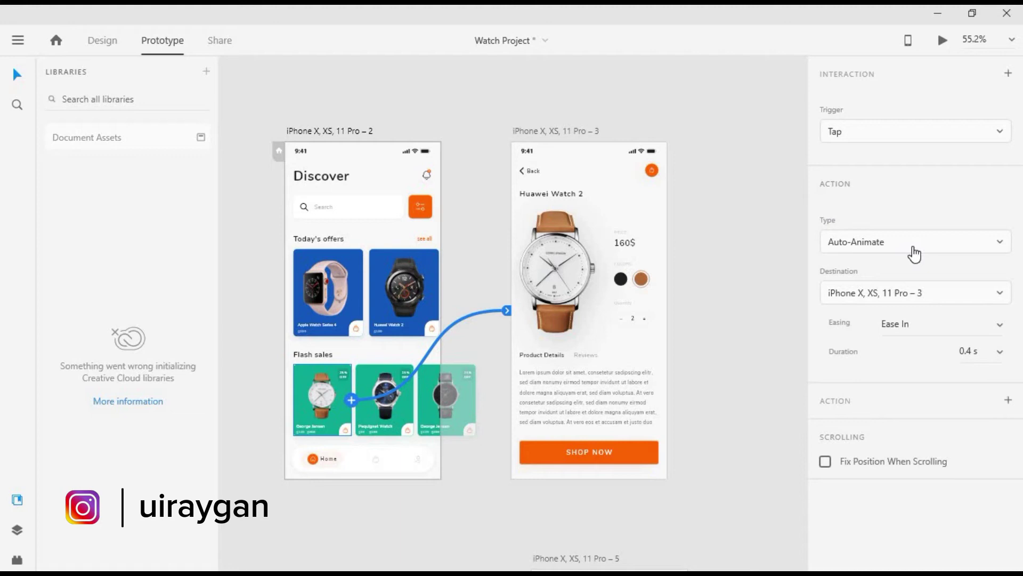
Set the Flash sales card link's easing to Snap and its duration to 0.8 s, and select the Discover artboard.
{"action": "left_click", "coordinate": [1000, 334]}
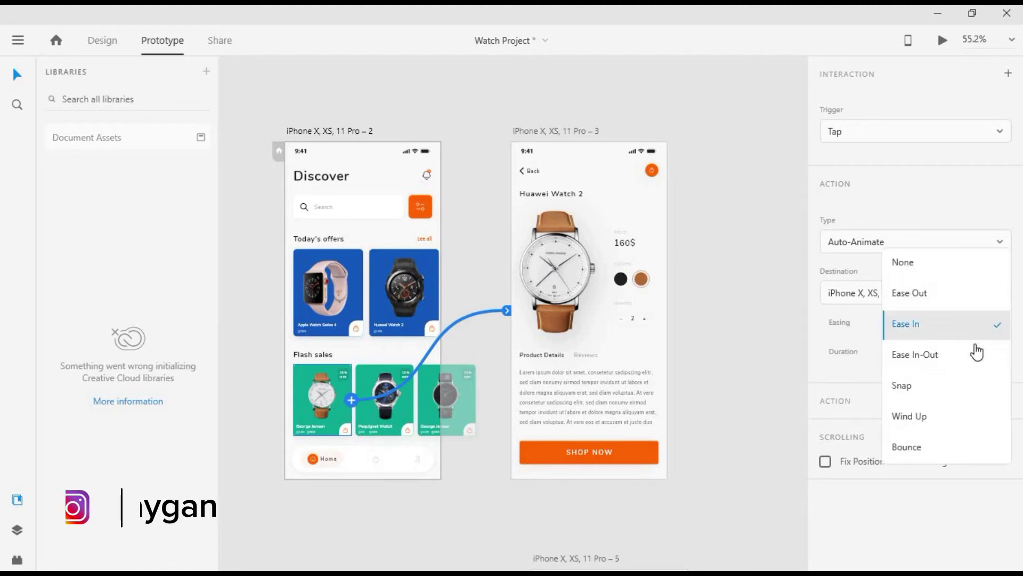
{"action": "left_click", "coordinate": [932, 387]}
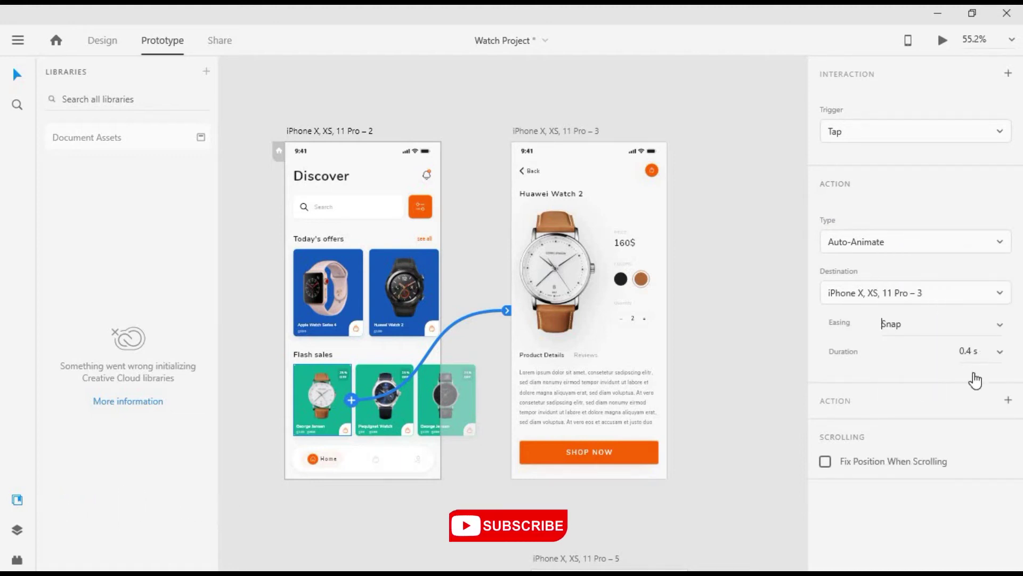
{"action": "left_click", "coordinate": [996, 360]}
{"action": "left_click", "coordinate": [954, 414]}
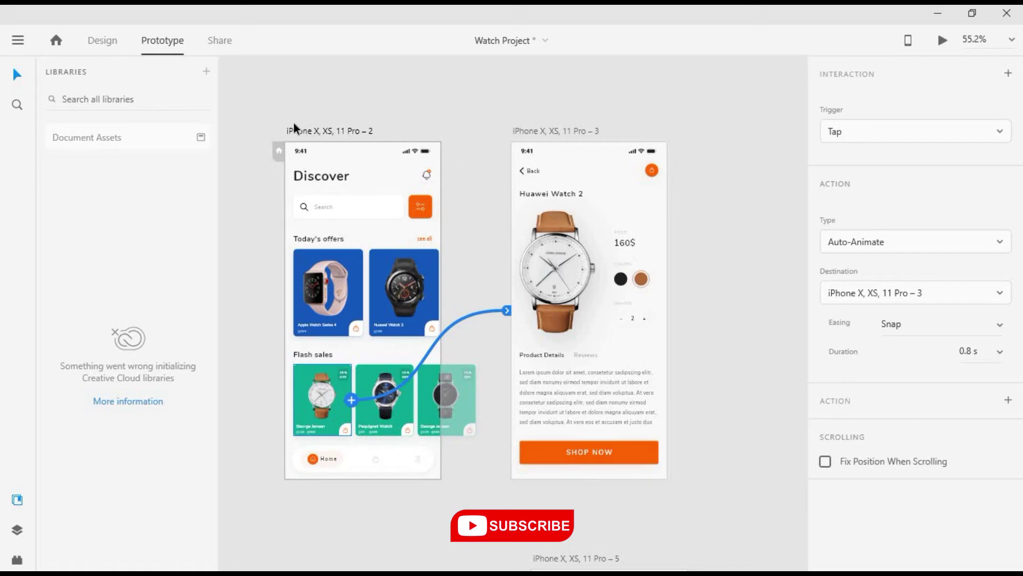
{"action": "left_click", "coordinate": [311, 135]}
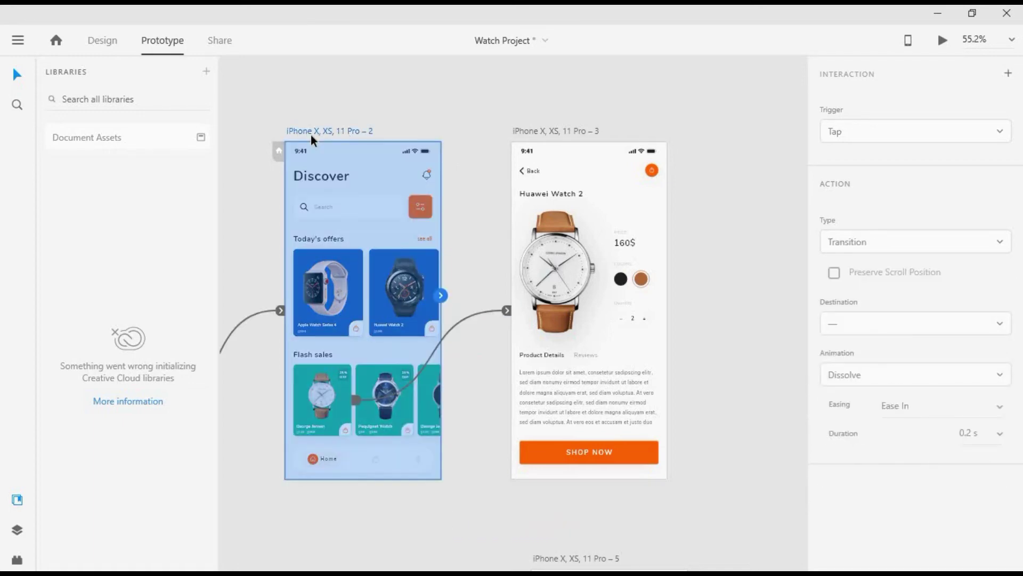
Preview the Discover artboard, test the first Flash sales card's transition to the watch detail screen, and close the preview.
{"action": "key", "text": "ctrl+Return"}
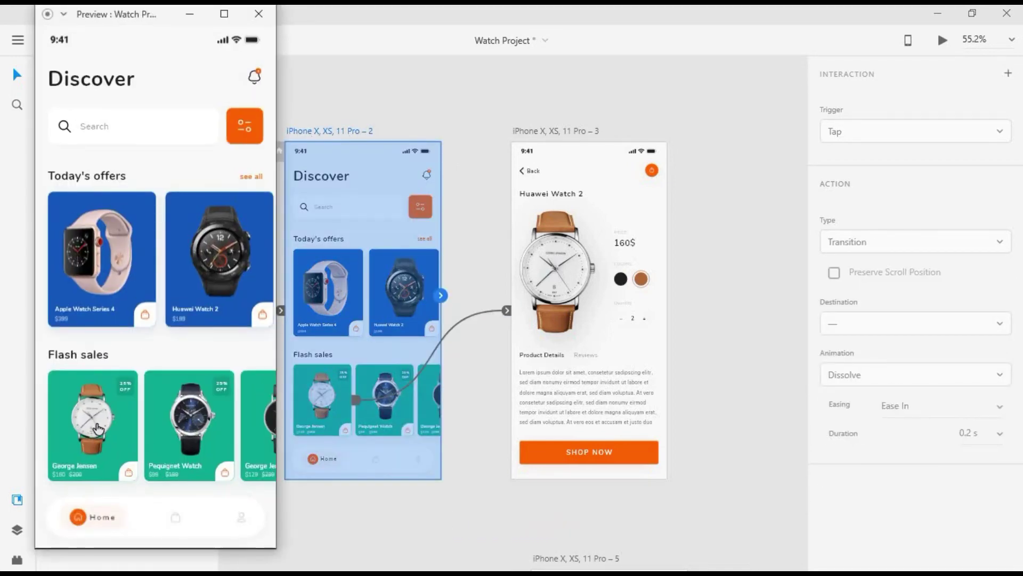
{"action": "left_click", "coordinate": [96, 423]}
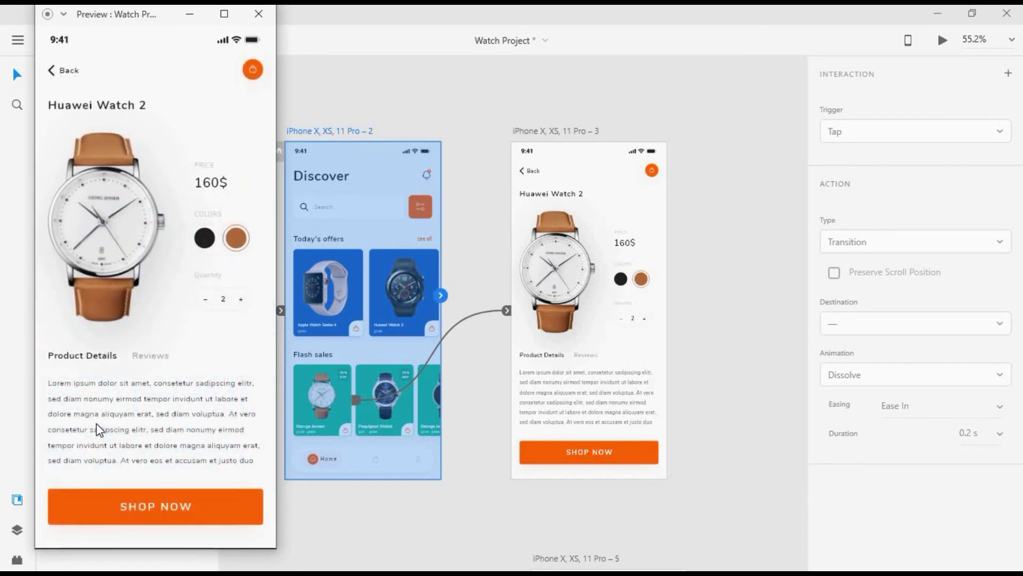
{"action": "left_click", "coordinate": [259, 14]}
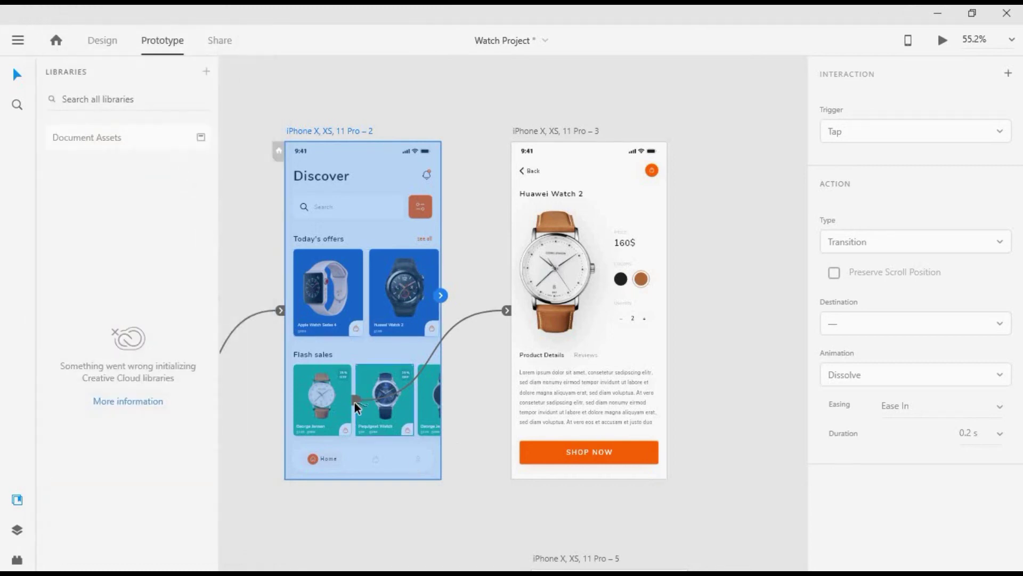
Set the duration of the first Flash sales card's link to 2 s.
{"action": "left_click", "coordinate": [363, 398]}
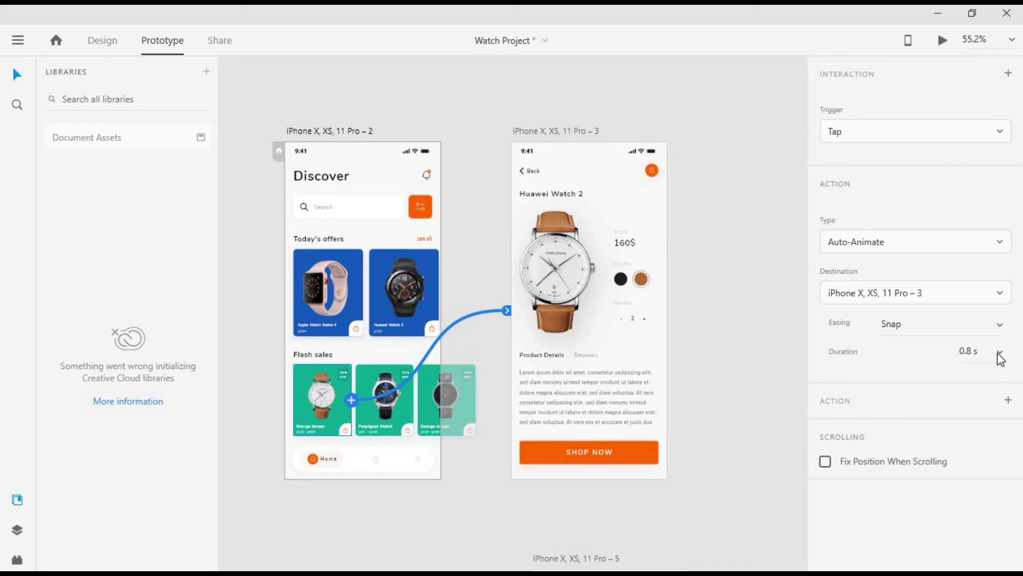
{"action": "left_click", "coordinate": [1001, 356]}
{"action": "left_click", "coordinate": [980, 378]}
Preview the prototype from the Discover artboard again to check the slower Flash sales card animation, and close the preview.
{"action": "left_click", "coordinate": [354, 131]}
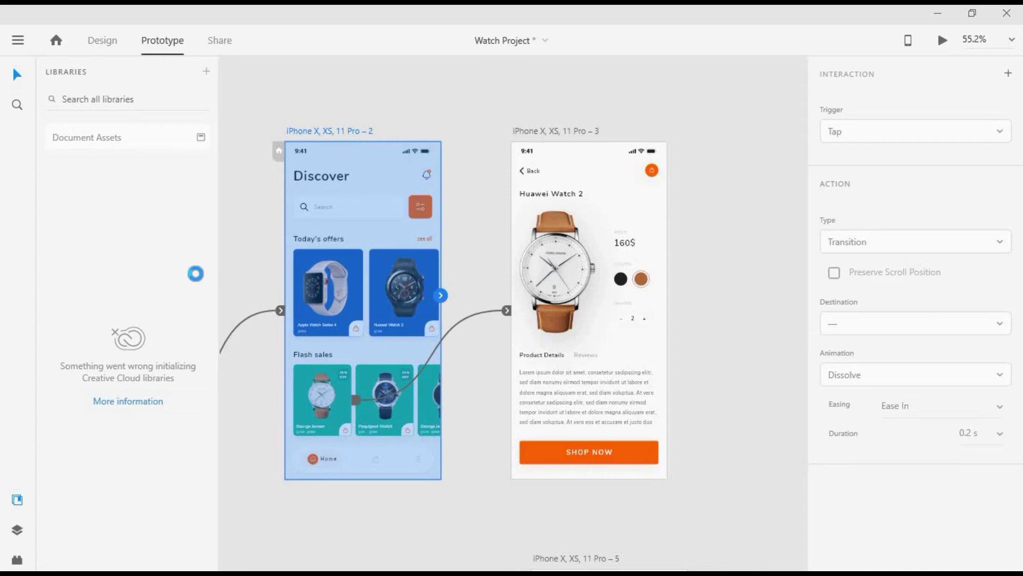
{"action": "key", "text": "ctrl+Return"}
{"action": "left_click", "coordinate": [97, 437]}
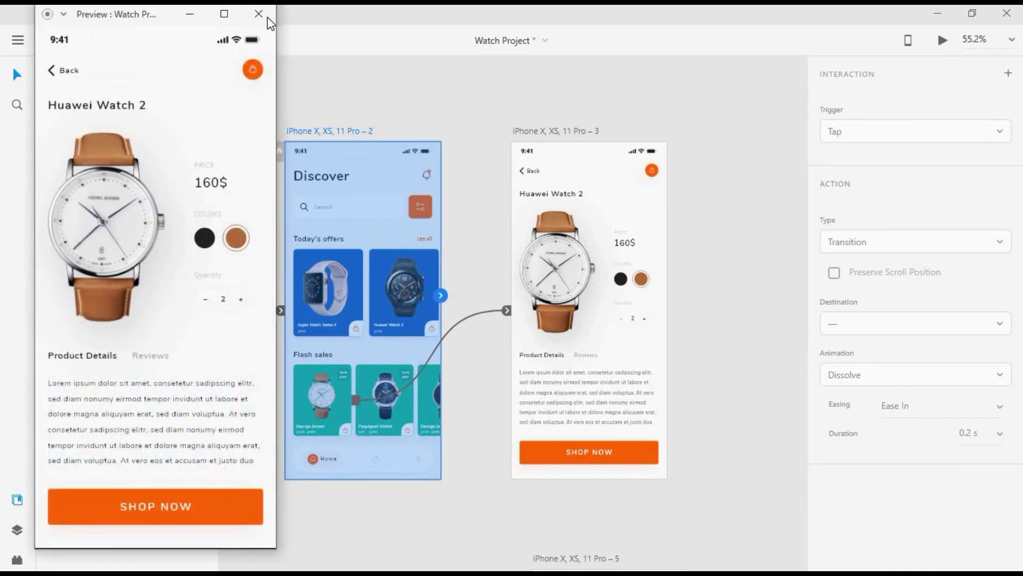
{"action": "left_click", "coordinate": [266, 17]}
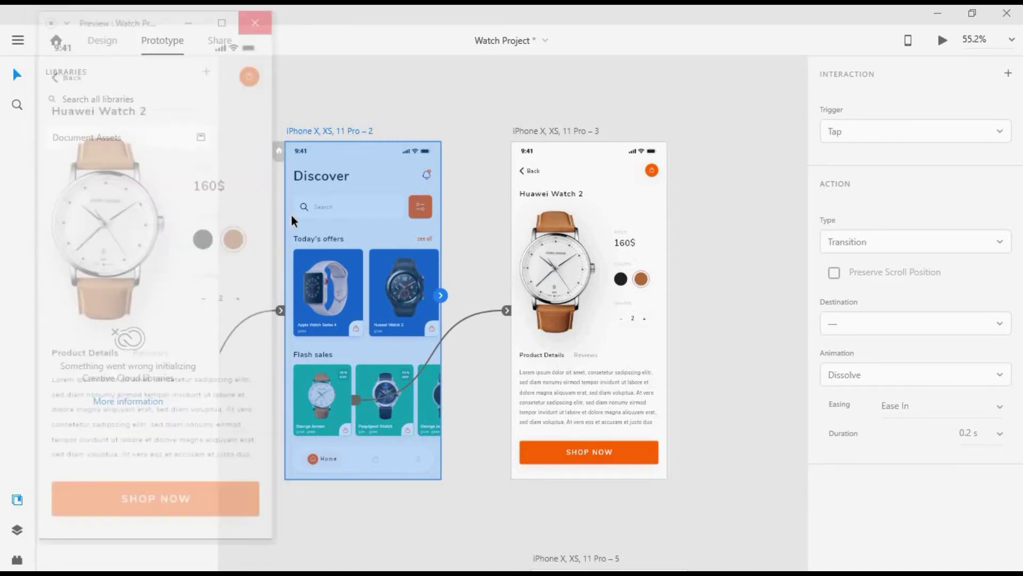
In Design mode, move artboard iPhone X, XS, 11 Pro – 5 beside iPhone X, XS, 11 Pro – 3, at X 1683, Y 2031.
{"action": "left_click", "coordinate": [98, 42]}
{"action": "double_click", "coordinate": [301, 265]}
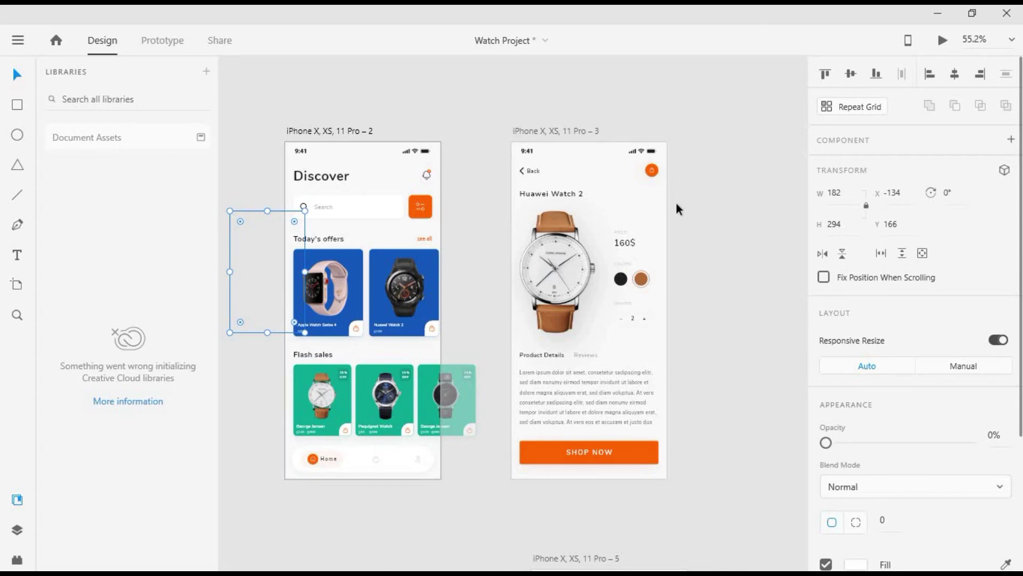
{"action": "left_click", "coordinate": [542, 135]}
{"action": "scroll", "coordinate": [542, 135], "scroll_direction": "down", "scroll_amount": 4}
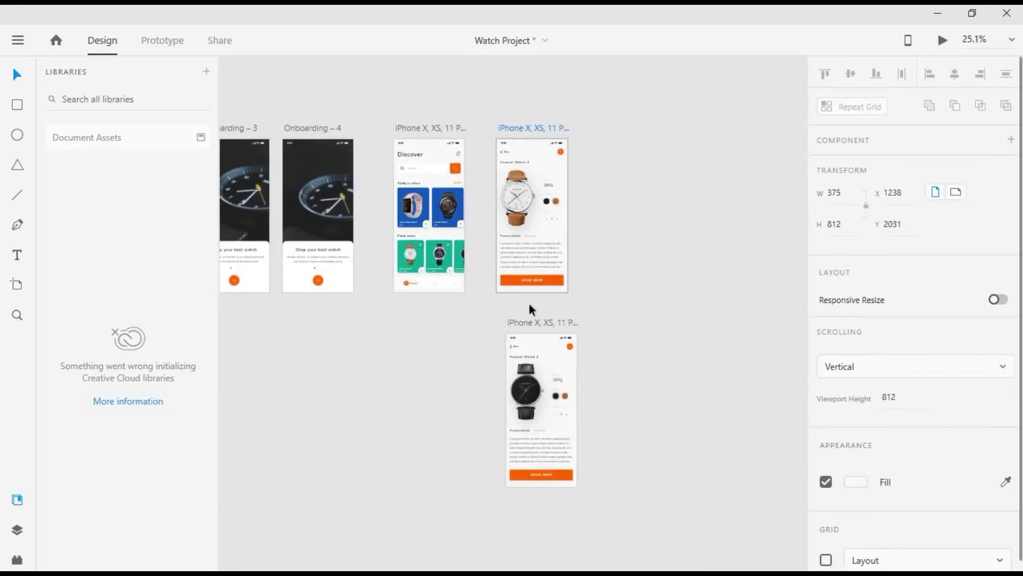
{"action": "left_click_drag", "start_coordinate": [539, 325], "coordinate": [603, 126]}
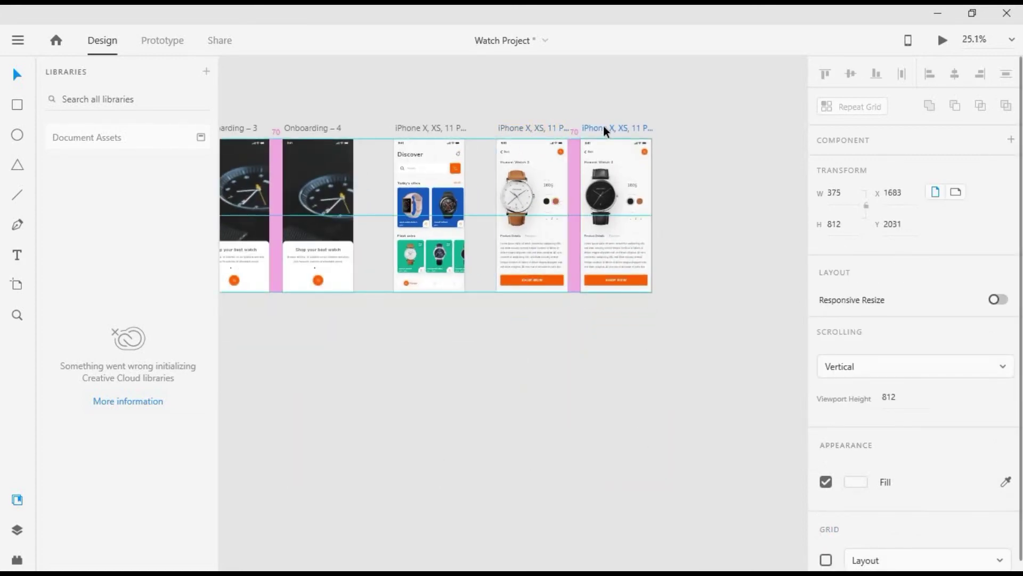
In Prototype mode, link the black color swatch on iPhone X, XS, 11 Pro – 3 to iPhone X, XS, 11 Pro – 5 with Tap and Auto-Animate.
{"action": "scroll", "coordinate": [523, 231], "scroll_direction": "up", "scroll_amount": 4}
{"action": "scroll", "coordinate": [522, 238], "scroll_direction": "up", "scroll_amount": 3}
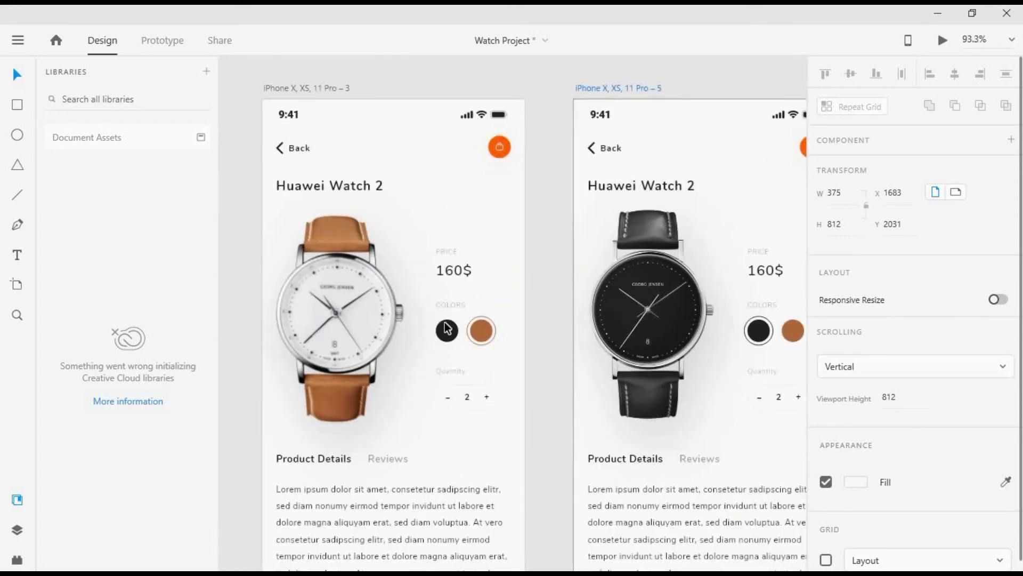
{"action": "left_click", "coordinate": [478, 291]}
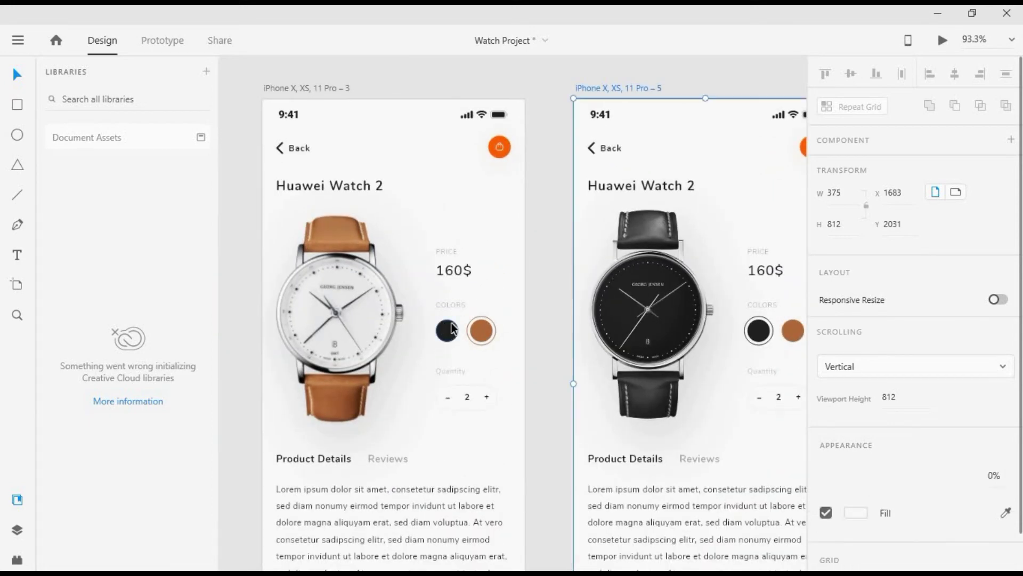
{"action": "left_click", "coordinate": [168, 39]}
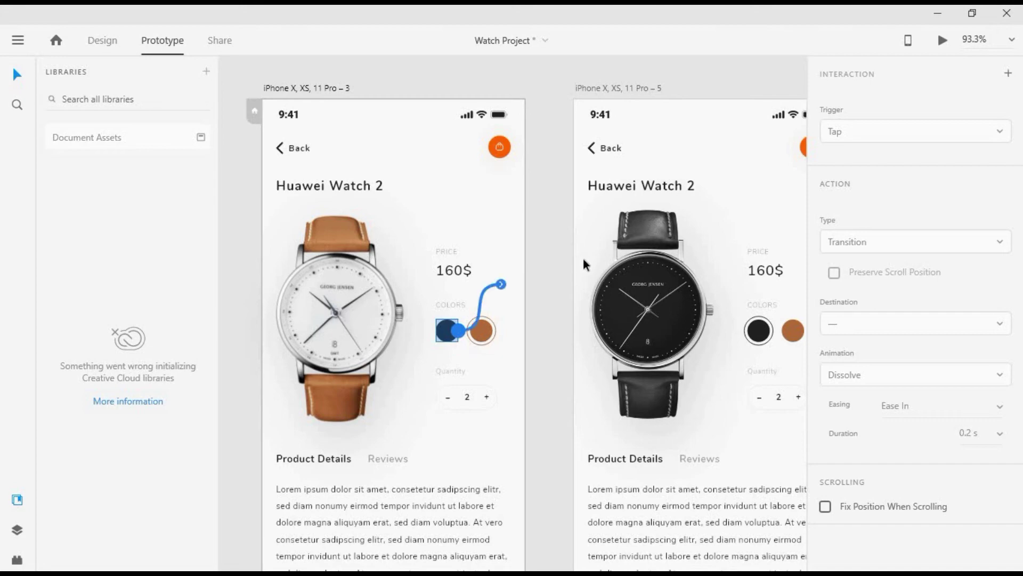
{"action": "left_click_drag", "start_coordinate": [583, 257], "coordinate": [592, 260]}
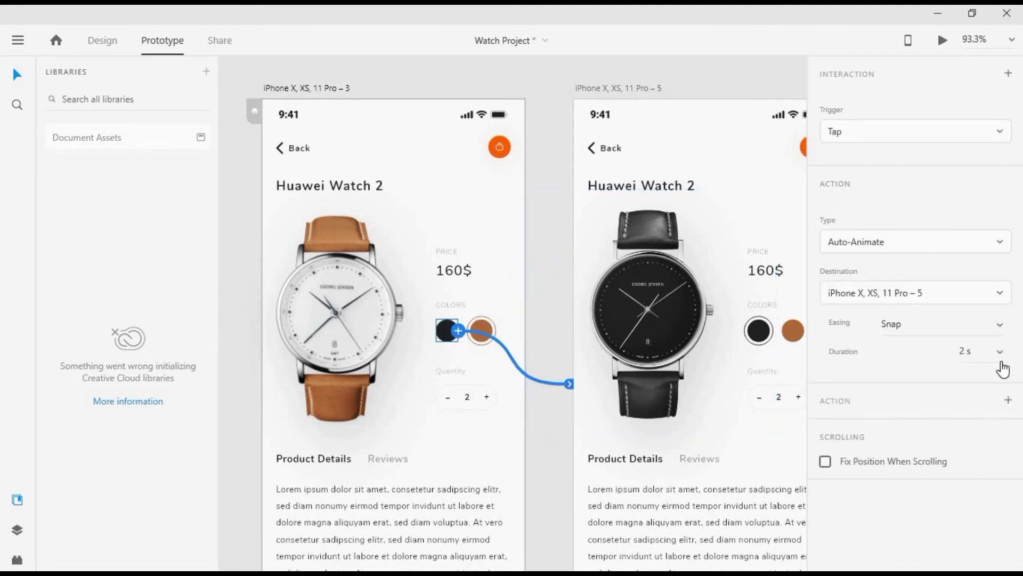
Set the black swatch link's duration to 0.6 s and its easing to Ease In.
{"action": "key", "text": "BackSpace"}
{"action": "left_click", "coordinate": [999, 329]}
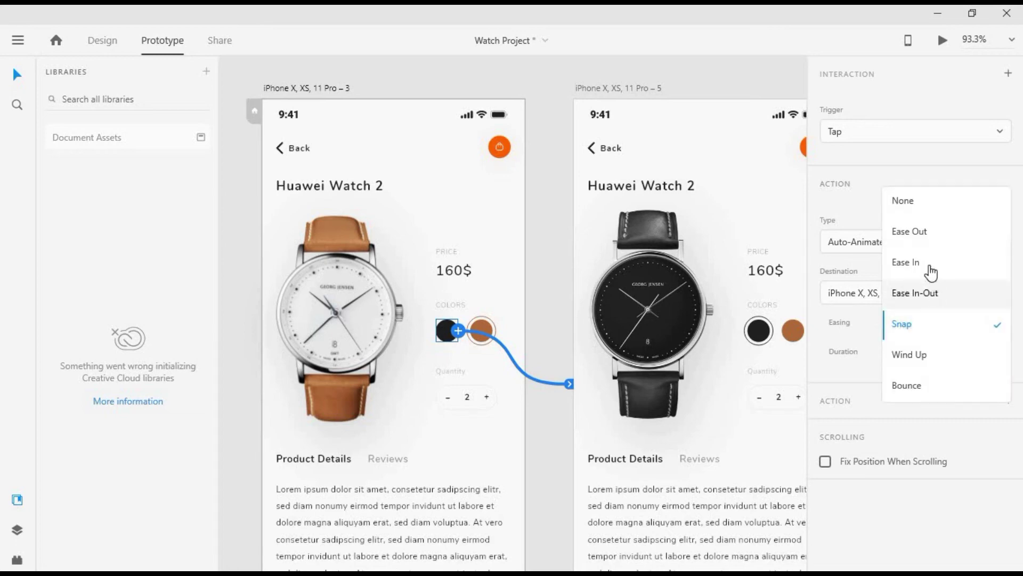
{"action": "left_click", "coordinate": [932, 266]}
Link the brown swatch on iPhone X, XS, 11 Pro – 5 back to iPhone X, XS, 11 Pro – 3 with Tap, Auto-Animate, Ease In and 0.6 s.
{"action": "scroll", "coordinate": [505, 265], "scroll_direction": "down", "scroll_amount": 3}
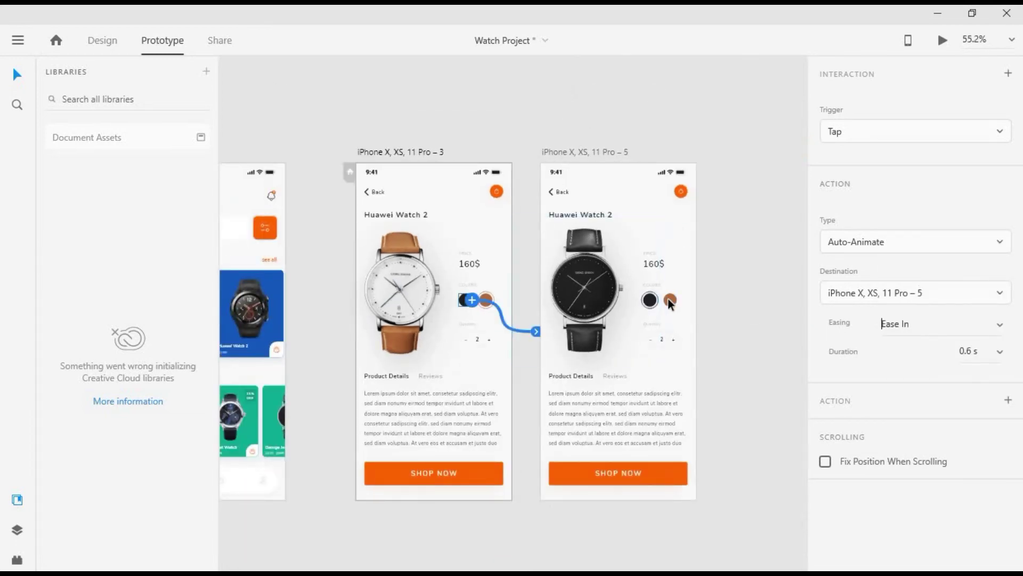
{"action": "left_click", "coordinate": [675, 300]}
{"action": "left_click_drag", "start_coordinate": [680, 301], "coordinate": [491, 302]}
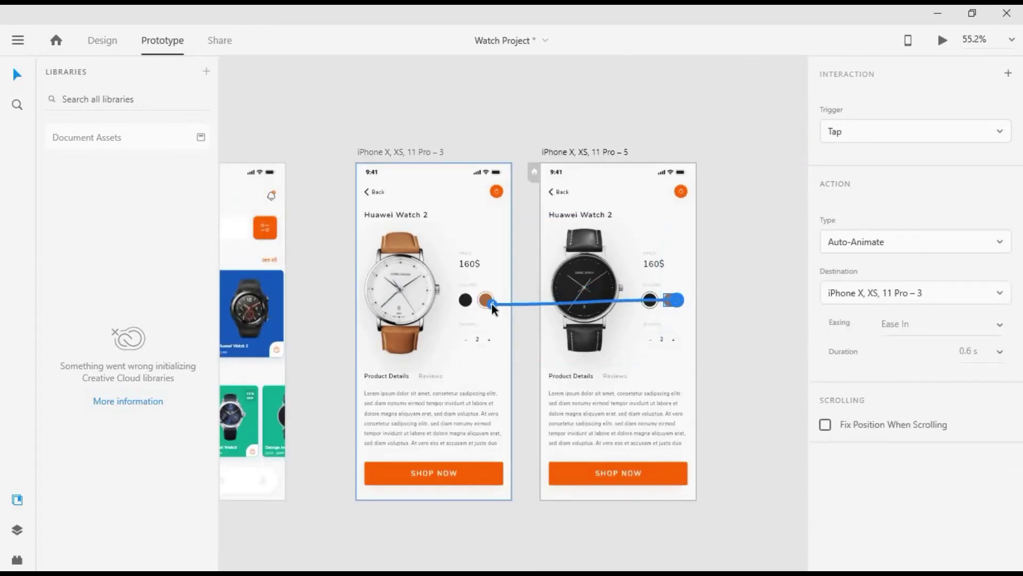
Set the duration of the first Flash sales card's link on the Discover artboard to 0.8 s.
{"action": "scroll", "coordinate": [360, 162], "scroll_direction": "left", "scroll_amount": 3}
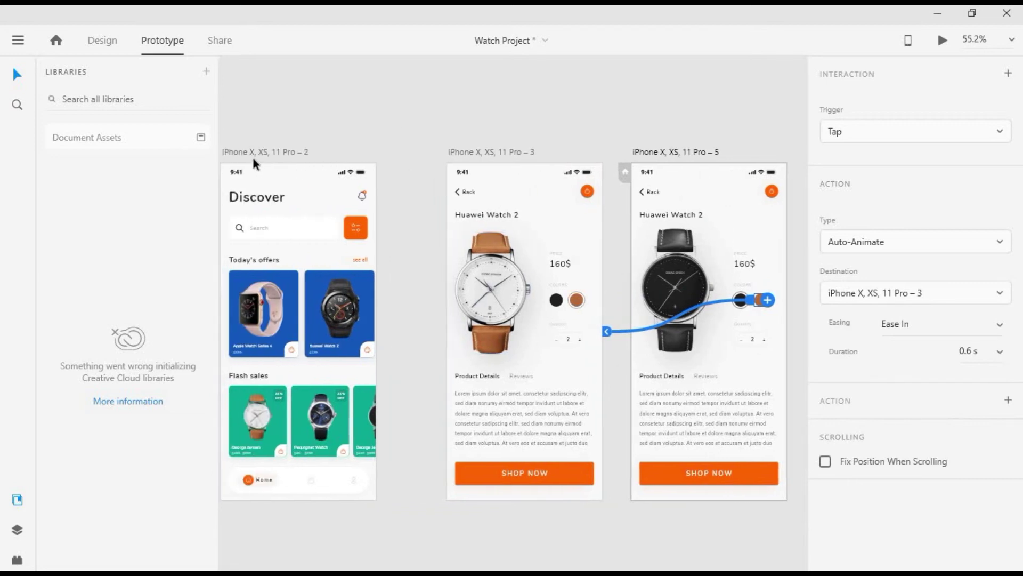
{"action": "left_click", "coordinate": [257, 153]}
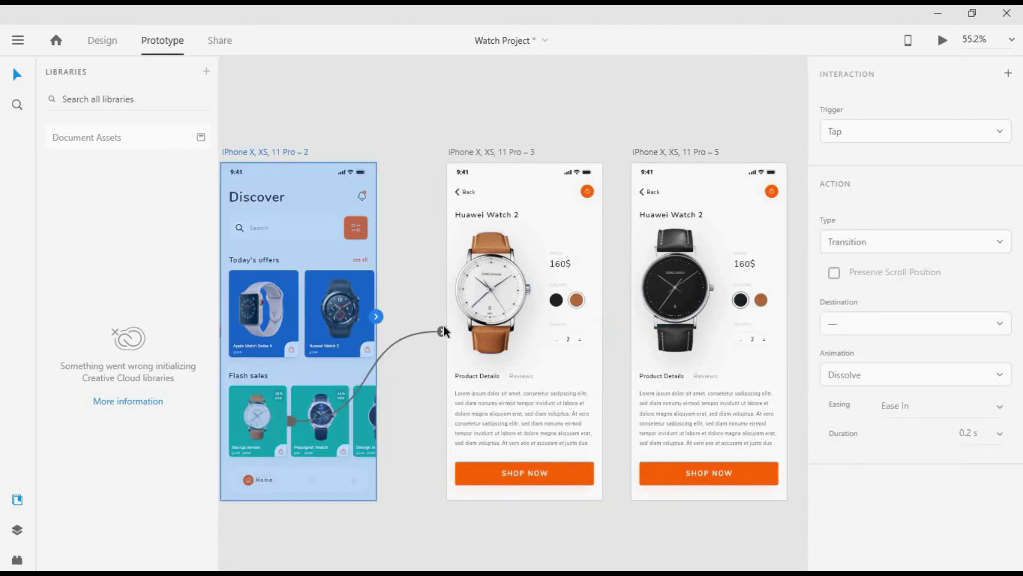
{"action": "left_click", "coordinate": [441, 361]}
{"action": "left_click", "coordinate": [276, 409]}
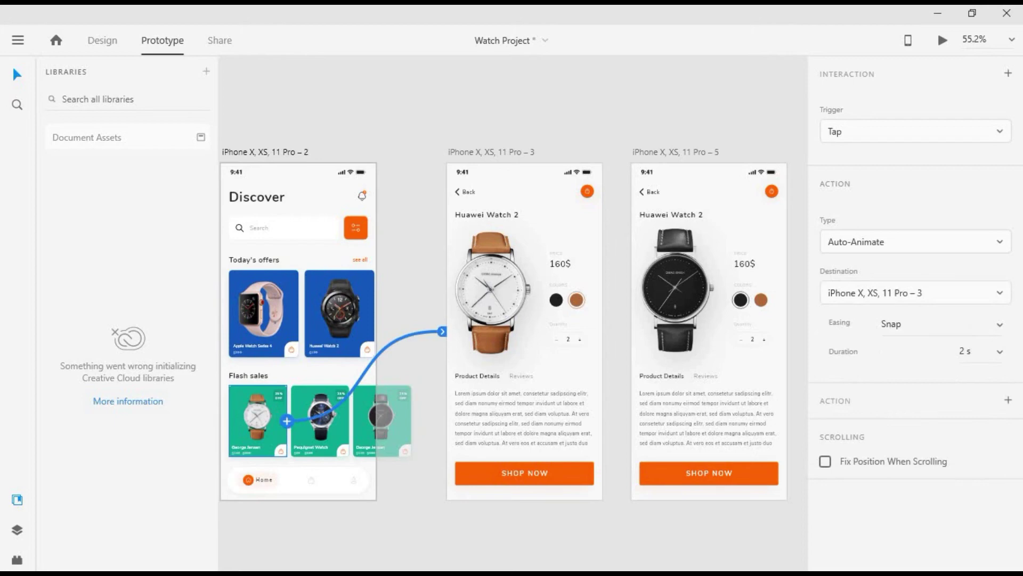
{"action": "left_click", "coordinate": [981, 352]}
{"action": "key", "text": "Return"}
Preview from the Discover artboard, test the Flash sales card transition and both color swatches, and close the preview.
{"action": "left_click", "coordinate": [292, 149]}
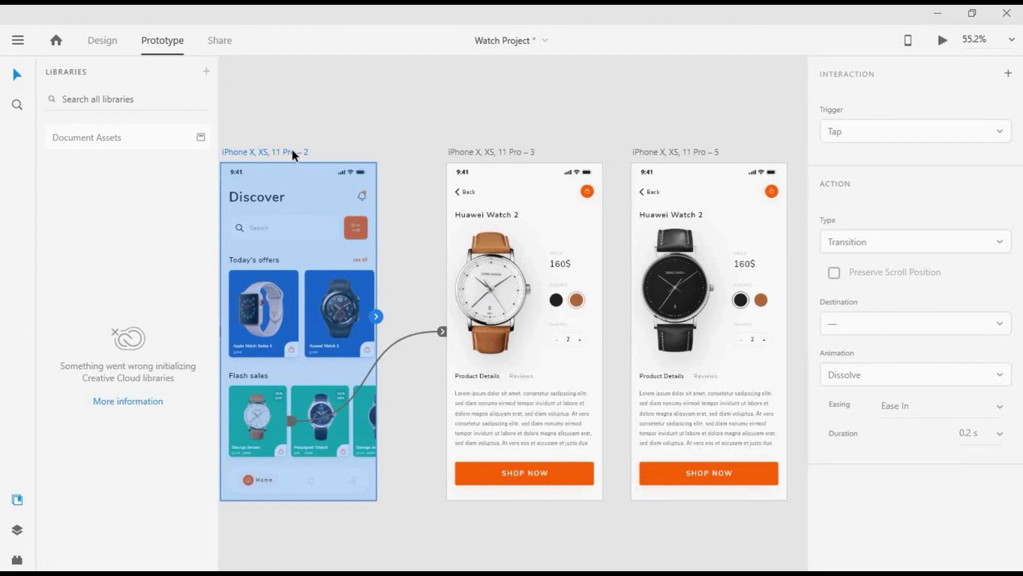
{"action": "key", "text": "ctrl+Return"}
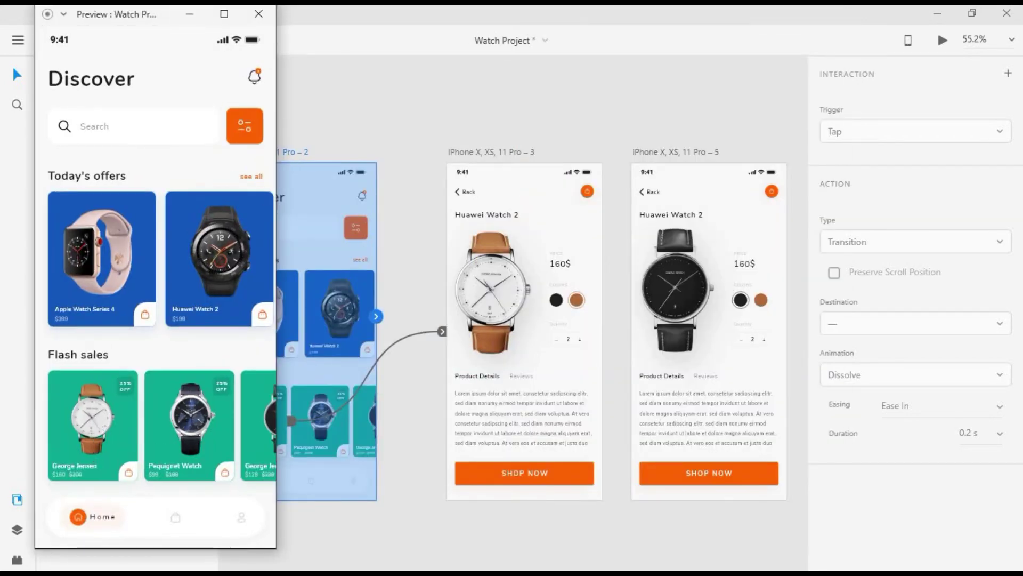
{"action": "left_click", "coordinate": [97, 417]}
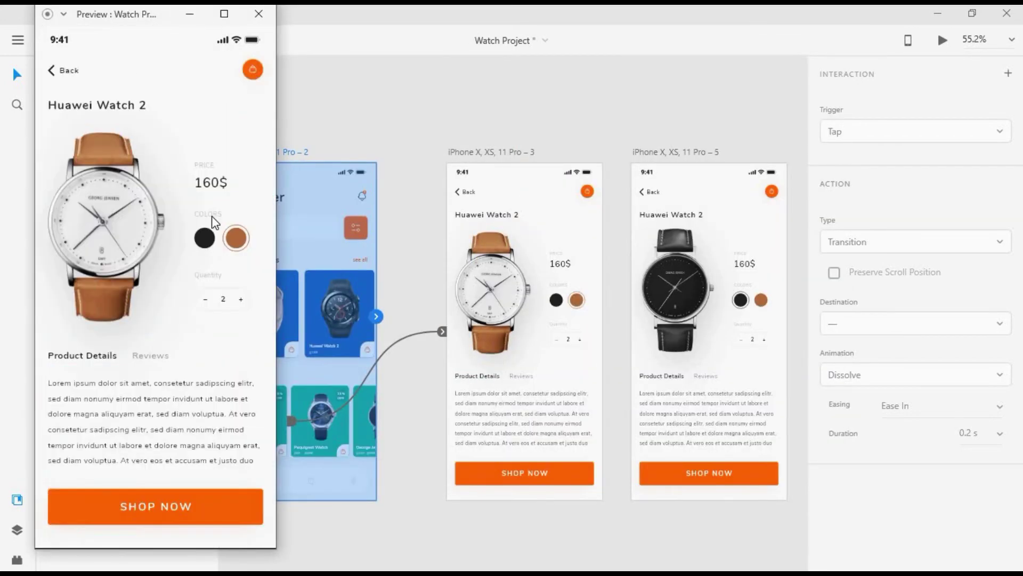
{"action": "left_click", "coordinate": [174, 212]}
{"action": "left_click", "coordinate": [97, 421]}
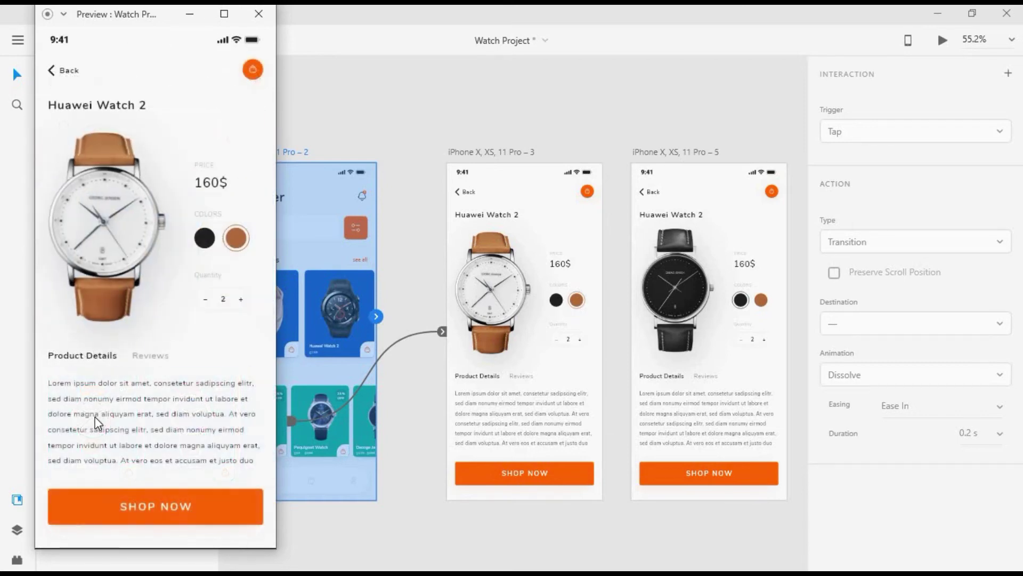
{"action": "left_click", "coordinate": [202, 244]}
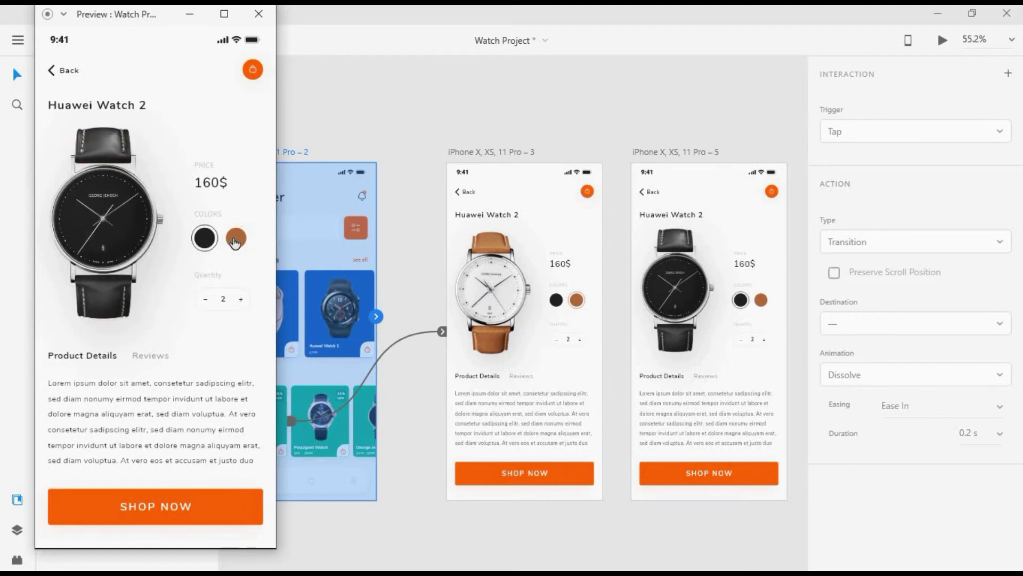
{"action": "left_click", "coordinate": [234, 242]}
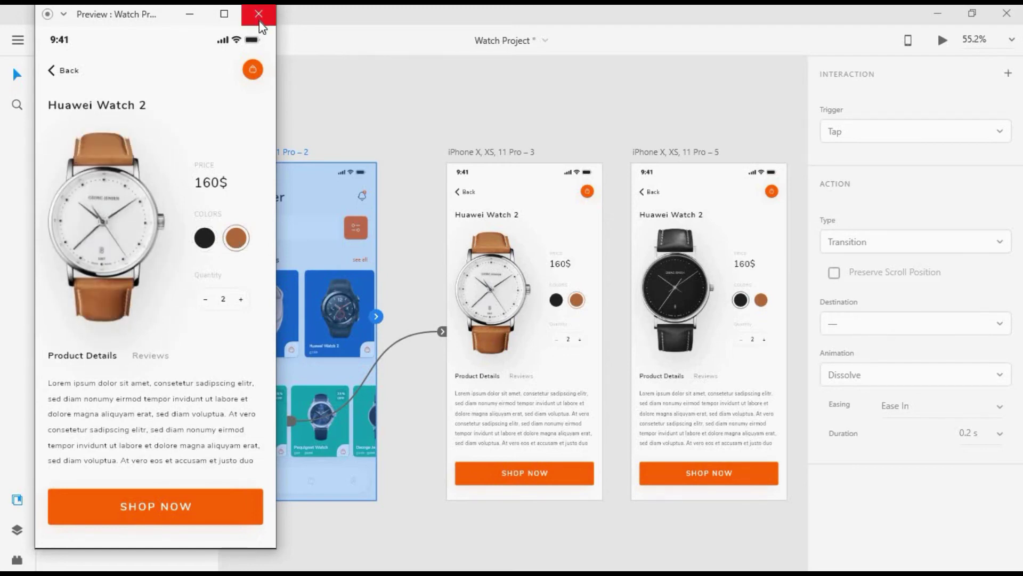
{"action": "left_click", "coordinate": [259, 14]}
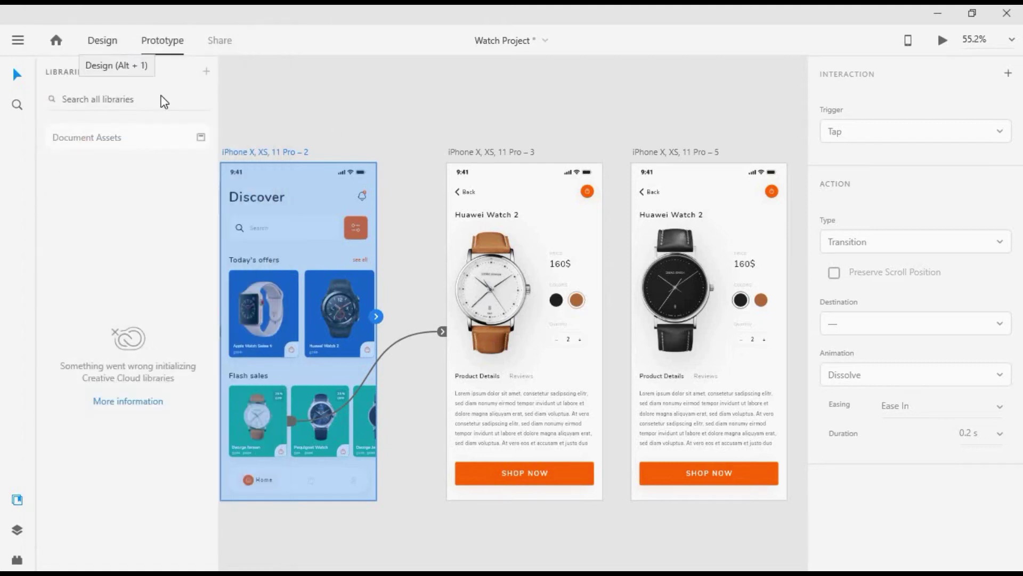
In Design mode, move the Apple Watch Series 4 detail artboard directly below the Discover artboard, at X 692, Y 2958.
{"action": "left_click", "coordinate": [118, 44]}
{"action": "key", "text": "ctrl+0"}
{"action": "key", "text": "ctrl+minus"}
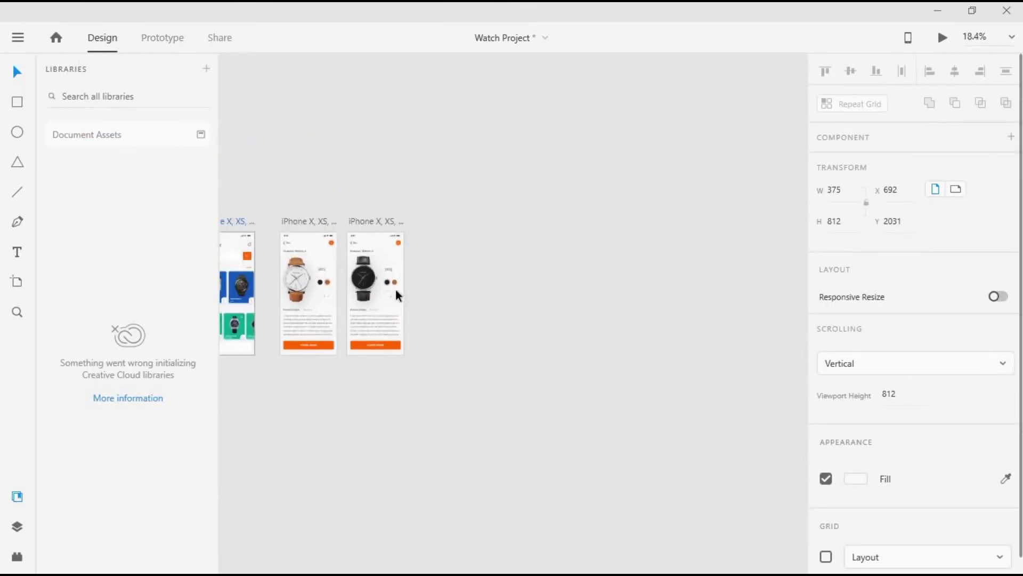
{"action": "scroll", "coordinate": [632, 77], "scroll_direction": "up", "scroll_amount": 1}
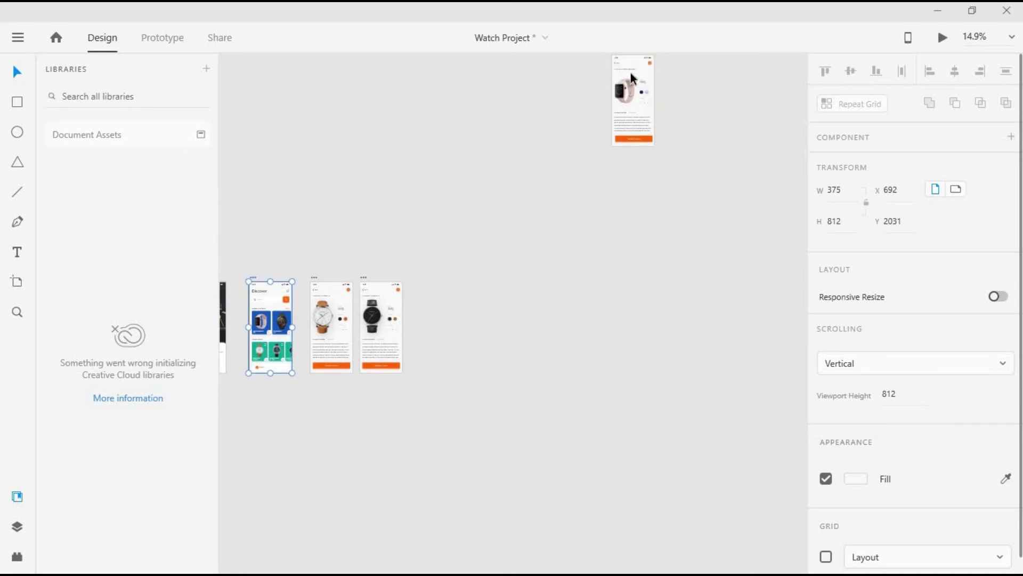
{"action": "scroll", "coordinate": [666, 120], "scroll_direction": "up", "scroll_amount": 1}
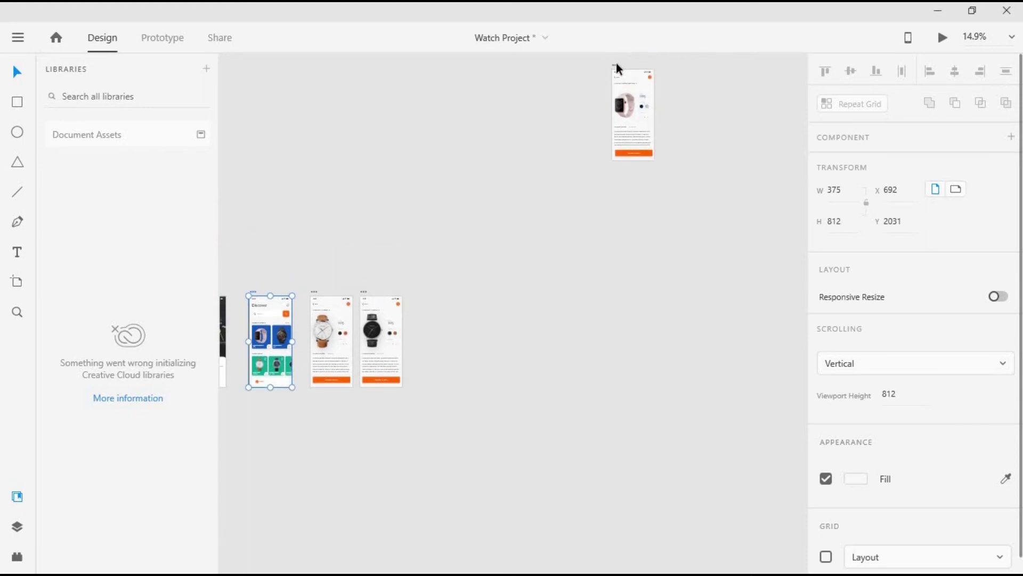
{"action": "left_click", "coordinate": [616, 64]}
{"action": "left_click_drag", "start_coordinate": [331, 371], "coordinate": [251, 398]}
{"action": "scroll", "coordinate": [250, 396], "scroll_direction": "up", "scroll_amount": 5}
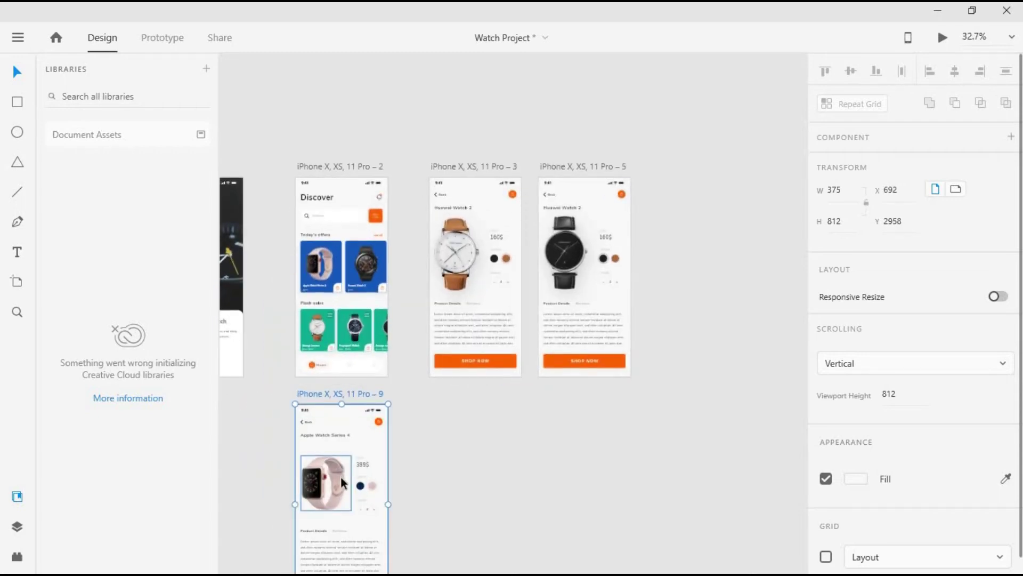
In Prototype mode, link the Apple Watch Series 4 card to iPhone X, XS, 11 Pro – 9 with Tap, Auto-Animate, Snap and 0.8 s.
{"action": "scroll", "coordinate": [341, 475], "scroll_direction": "down", "scroll_amount": 2}
{"action": "left_click", "coordinate": [334, 242]}
{"action": "left_click", "coordinate": [160, 39]}
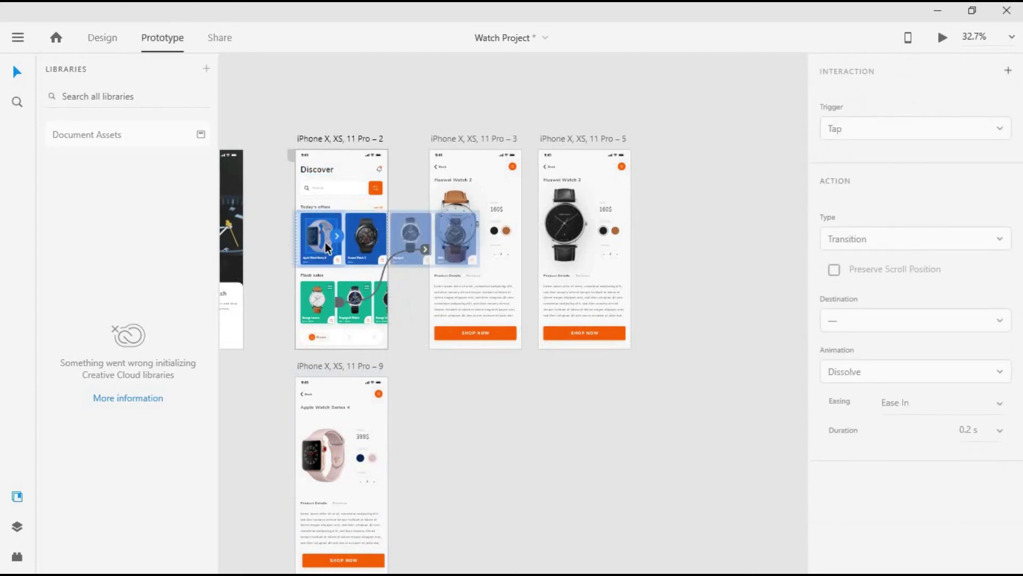
{"action": "left_click_drag", "start_coordinate": [337, 239], "coordinate": [331, 405]}
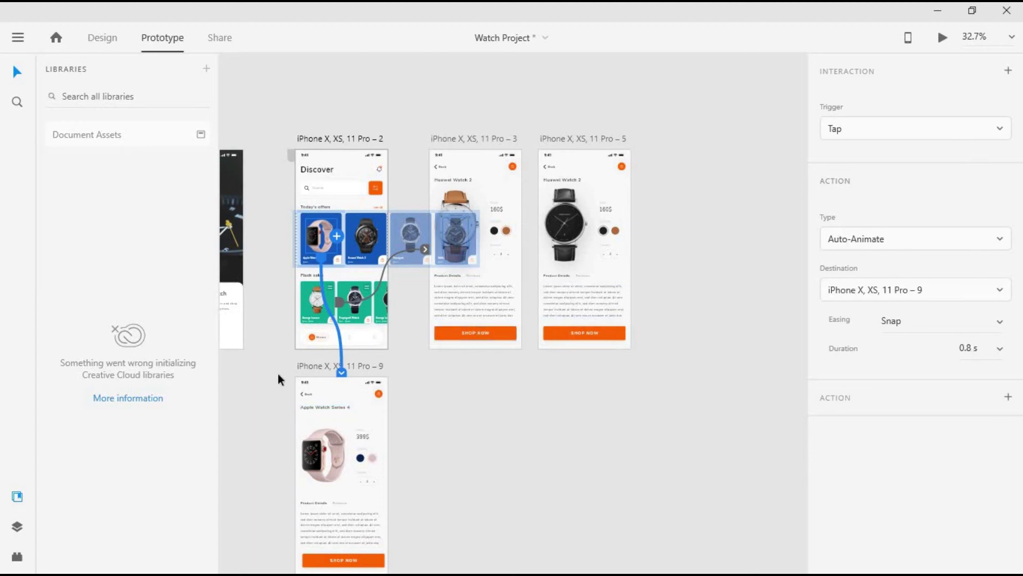
In Design mode, copy the Apple Watch image onto the Discover artboard at X -127, Y 205 with 0% opacity, and preview that artboard.
{"action": "left_click", "coordinate": [315, 452]}
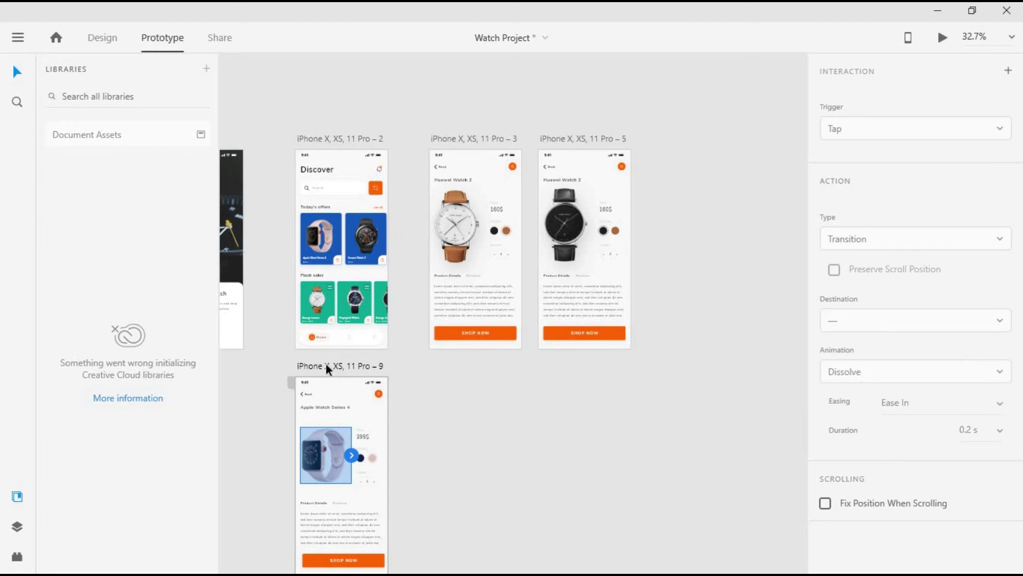
{"action": "left_click", "coordinate": [95, 42]}
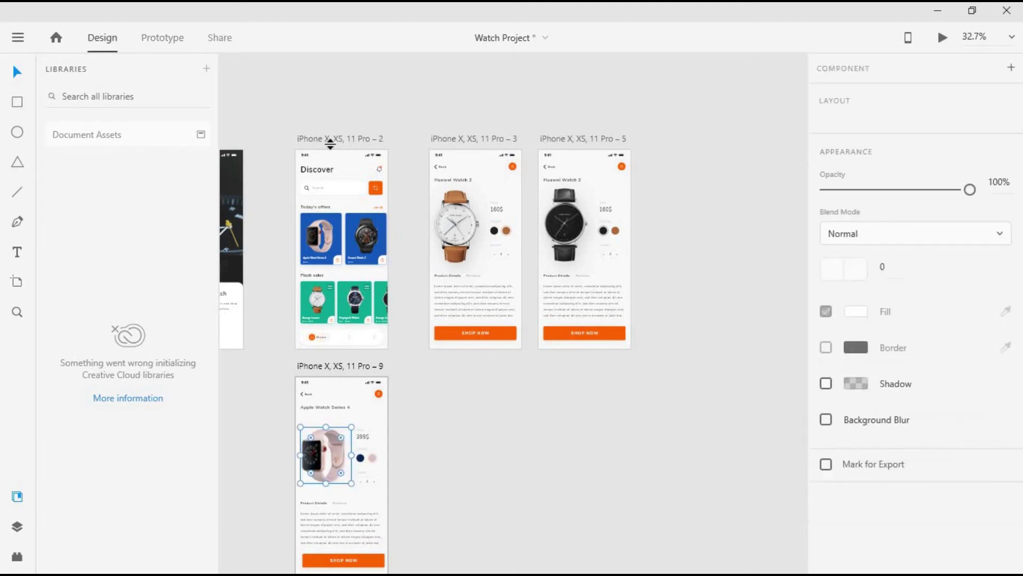
{"action": "left_click", "coordinate": [307, 138]}
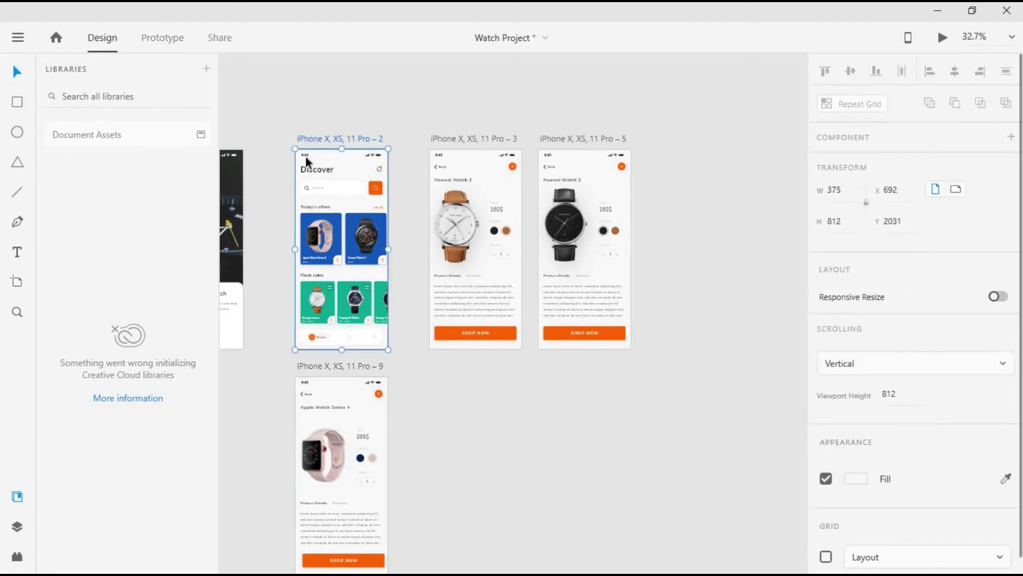
{"action": "left_click", "coordinate": [321, 231]}
{"action": "left_click_drag", "start_coordinate": [321, 231], "coordinate": [278, 232]}
{"action": "left_click_drag", "start_coordinate": [909, 411], "coordinate": [594, 430]}
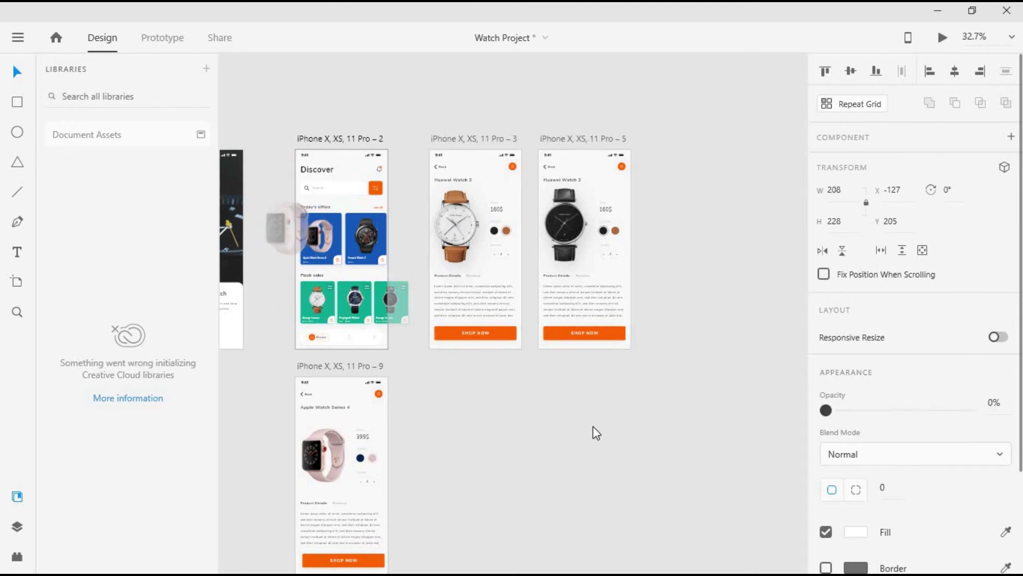
{"action": "left_click", "coordinate": [315, 140]}
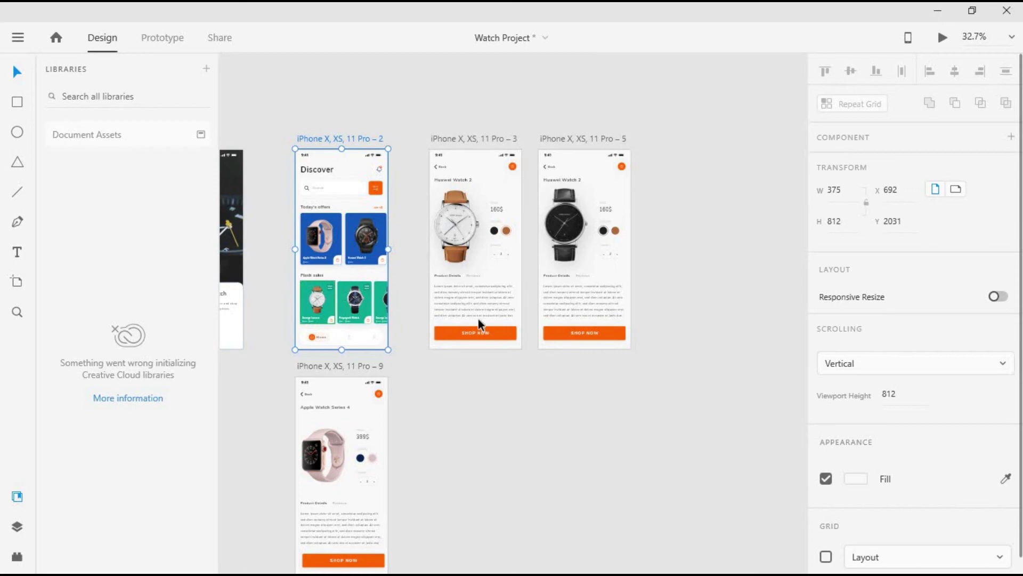
{"action": "left_click", "coordinate": [165, 38]}
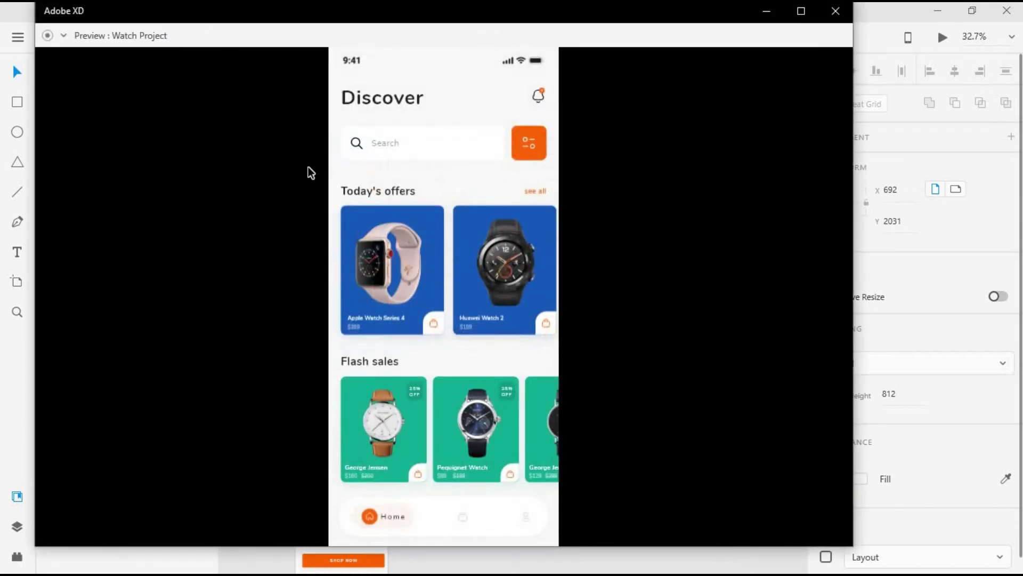
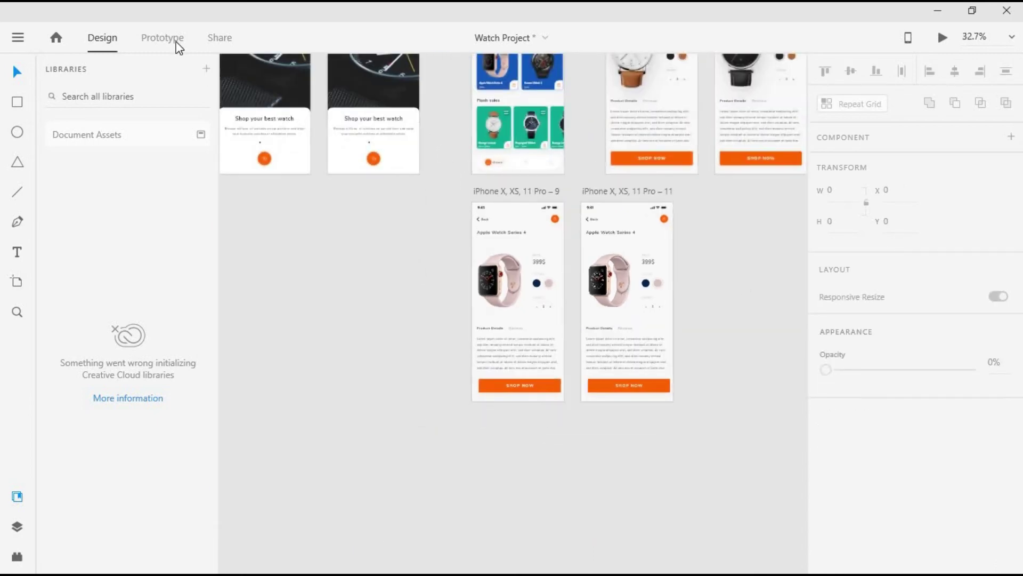
In Prototype mode, link iPhone X, XS, 11 Pro – 9 to artboard 11 with Time, 1 s delay, Auto-Animate, Snap and 0.8 s.
{"action": "left_click", "coordinate": [540, 193]}
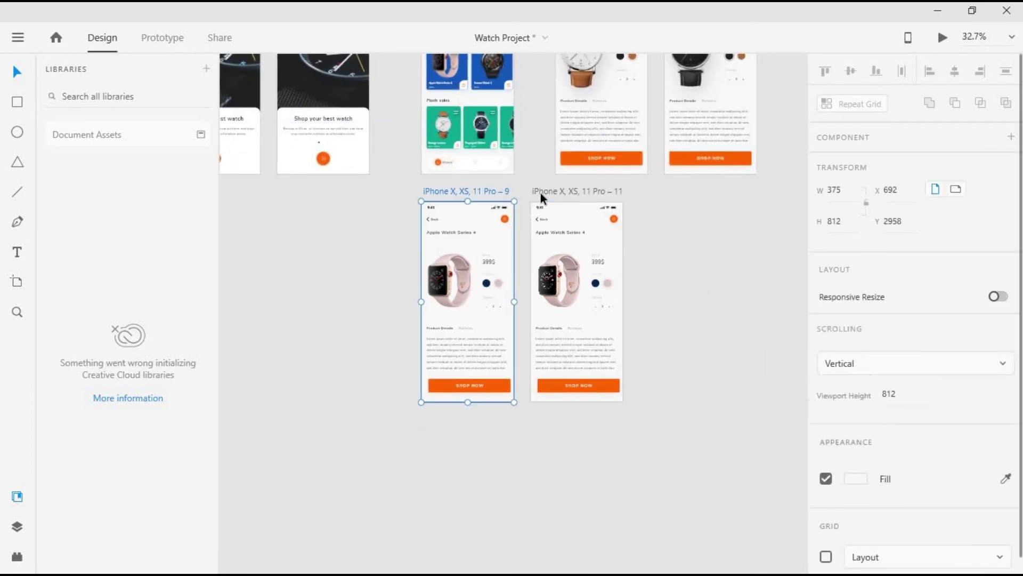
{"action": "scroll", "coordinate": [447, 78], "scroll_direction": "up", "scroll_amount": 1}
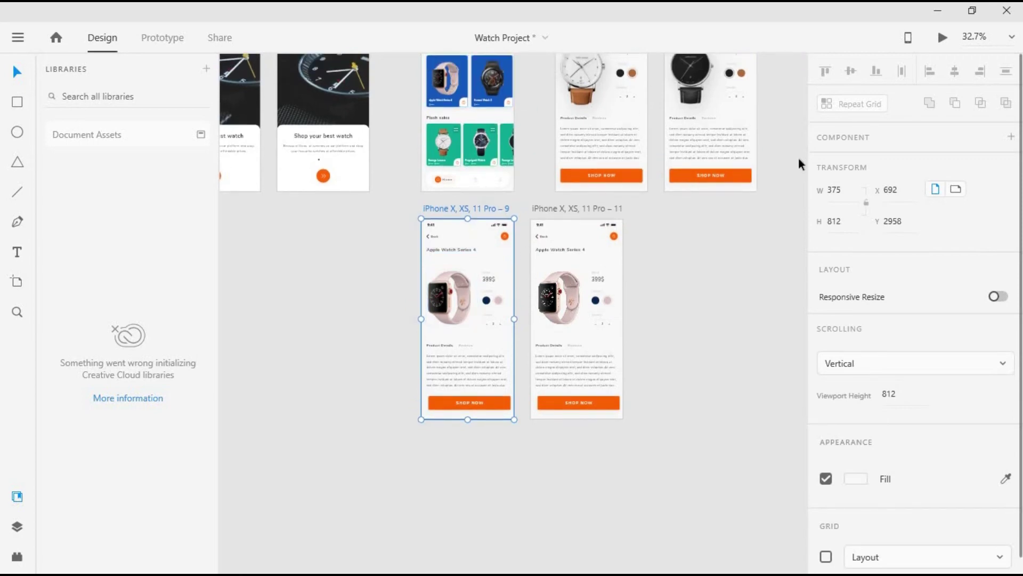
{"action": "left_click", "coordinate": [161, 42]}
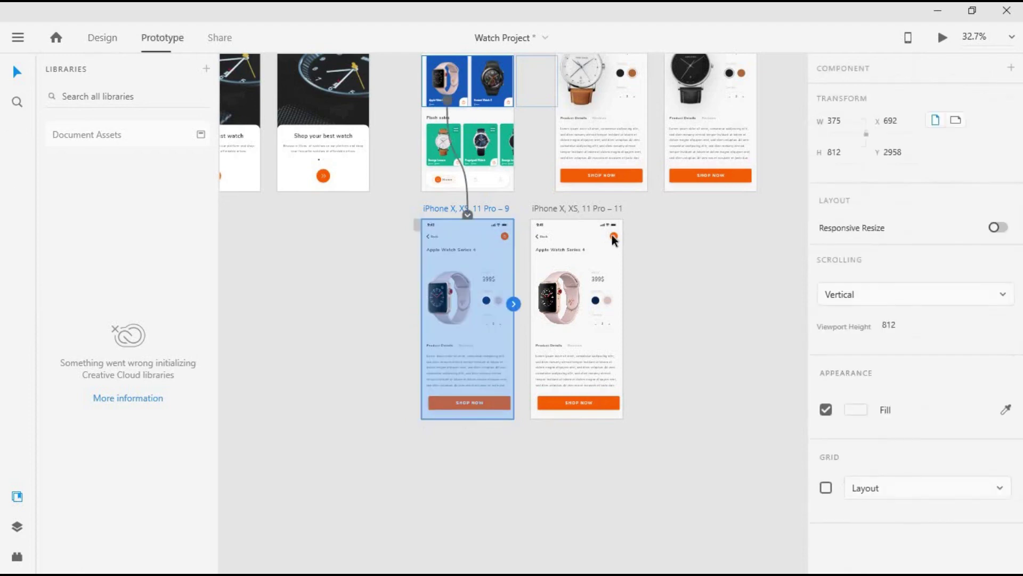
{"action": "left_click_drag", "start_coordinate": [514, 306], "coordinate": [590, 289]}
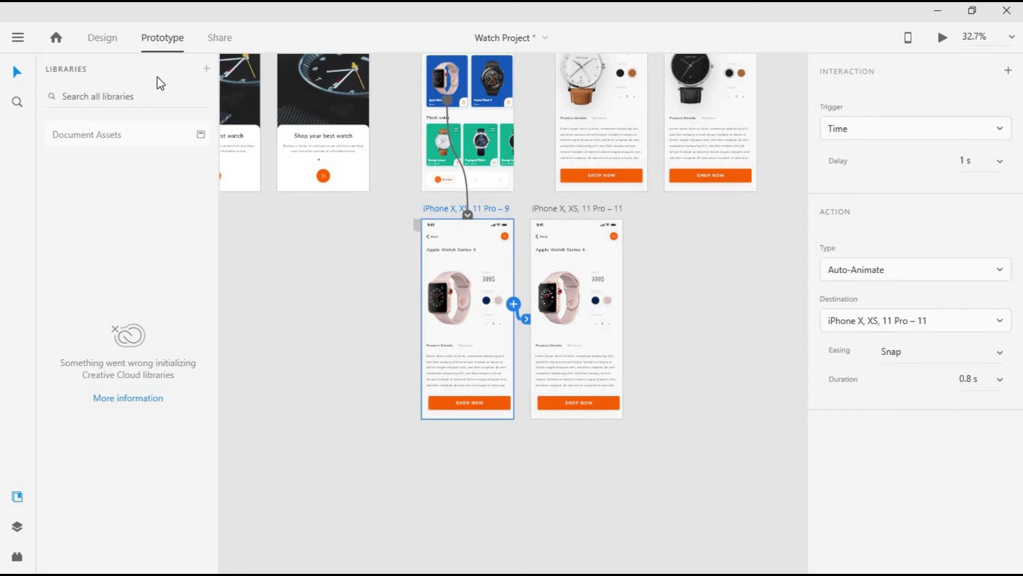
In Design mode, preview from the Discover artboard, test the Apple Watch Series 4 card's transition, and close the preview.
{"action": "left_click", "coordinate": [103, 38]}
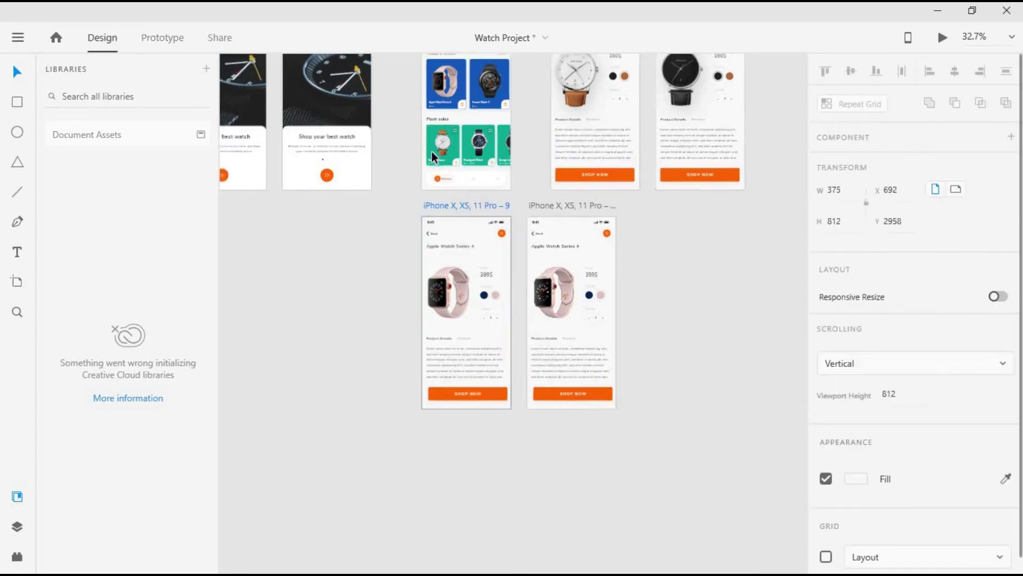
{"action": "scroll", "coordinate": [435, 156], "scroll_direction": "down", "scroll_amount": 5}
{"action": "scroll", "coordinate": [434, 156], "scroll_direction": "up", "scroll_amount": 5}
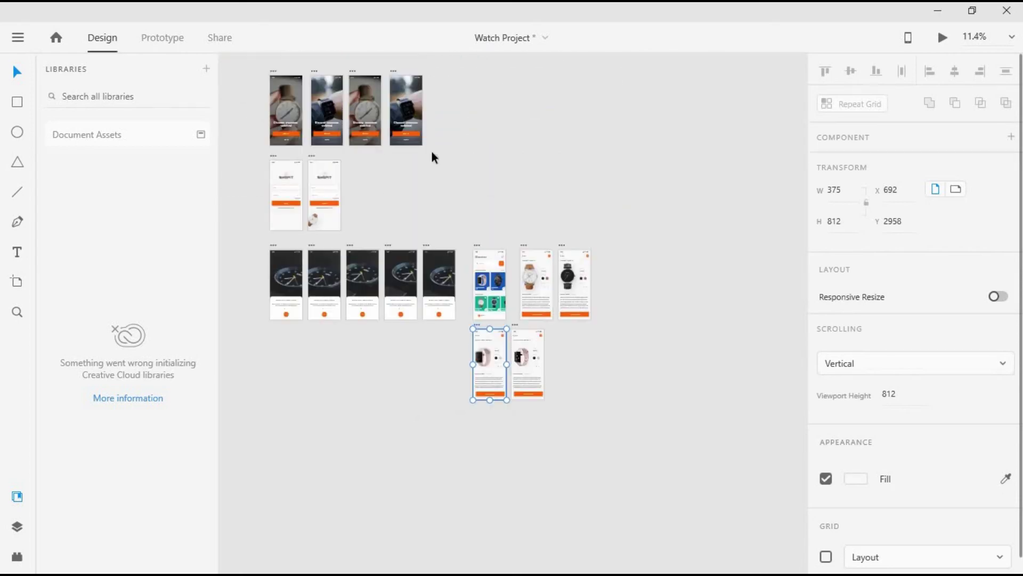
{"action": "left_click", "coordinate": [476, 306]}
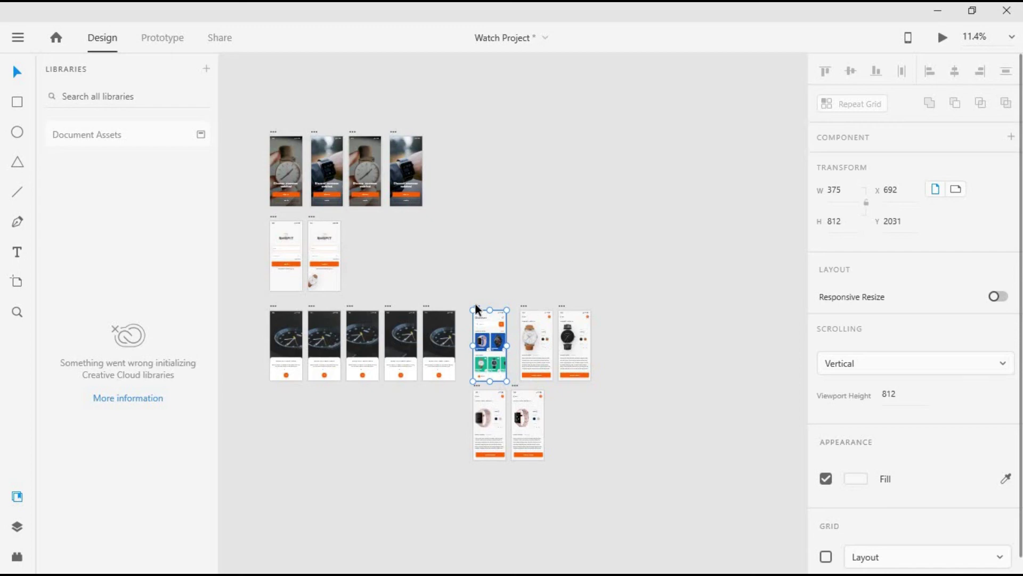
{"action": "key", "text": "ctrl+Return"}
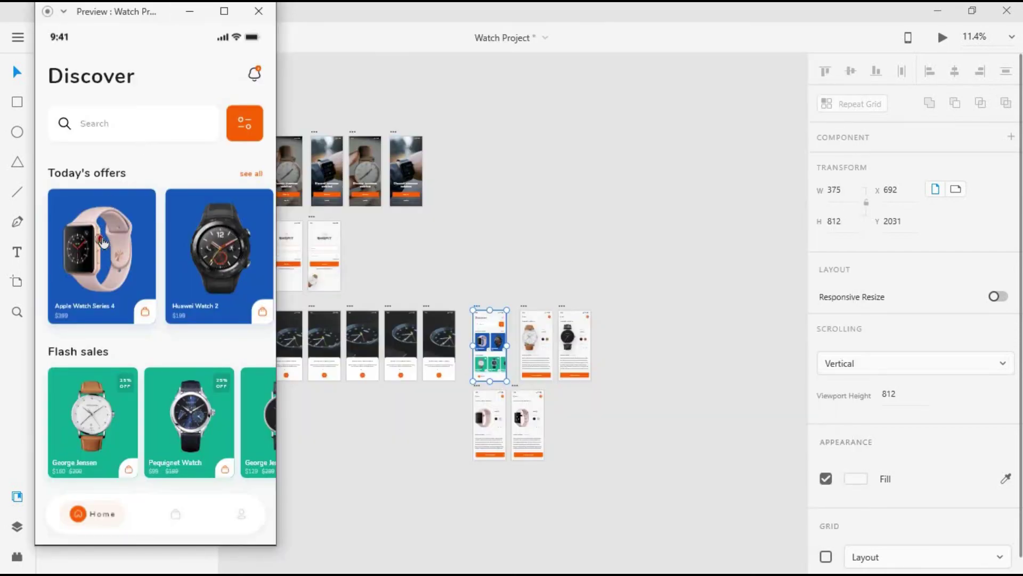
{"action": "left_click", "coordinate": [103, 247]}
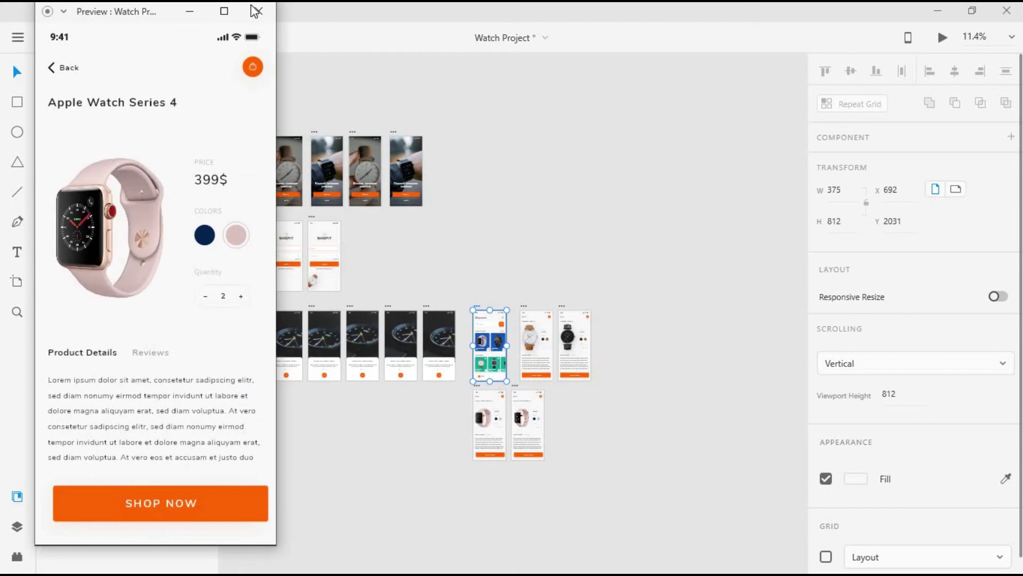
{"action": "left_click", "coordinate": [570, 421]}
In Prototype mode, adjust the duration of the timed link from iPhone X, XS, 11 Pro – 9 to iPhone X, XS, 11 Pro – 11.
{"action": "scroll", "coordinate": [608, 466], "scroll_direction": "up", "scroll_amount": 2}
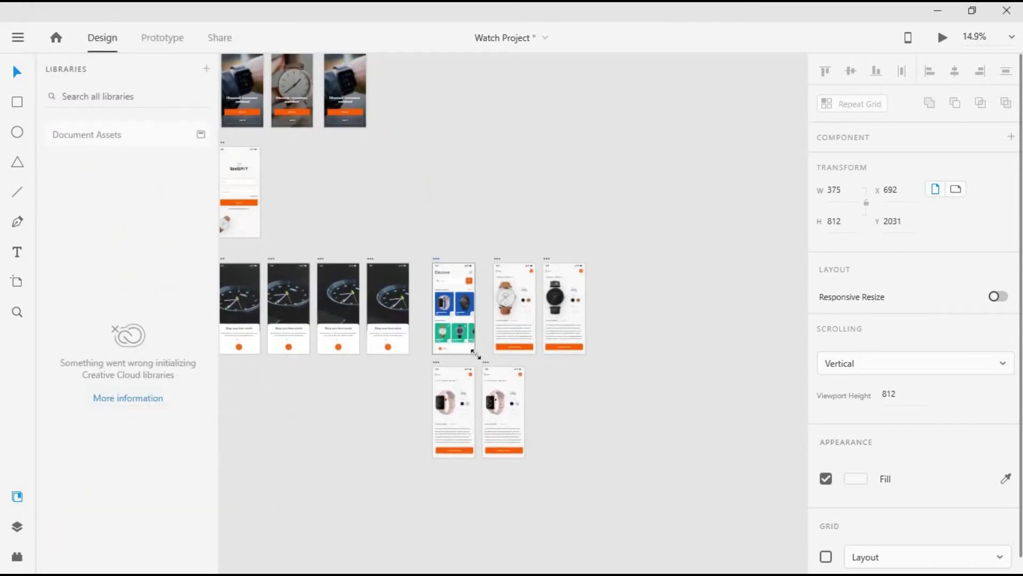
{"action": "left_click", "coordinate": [442, 361]}
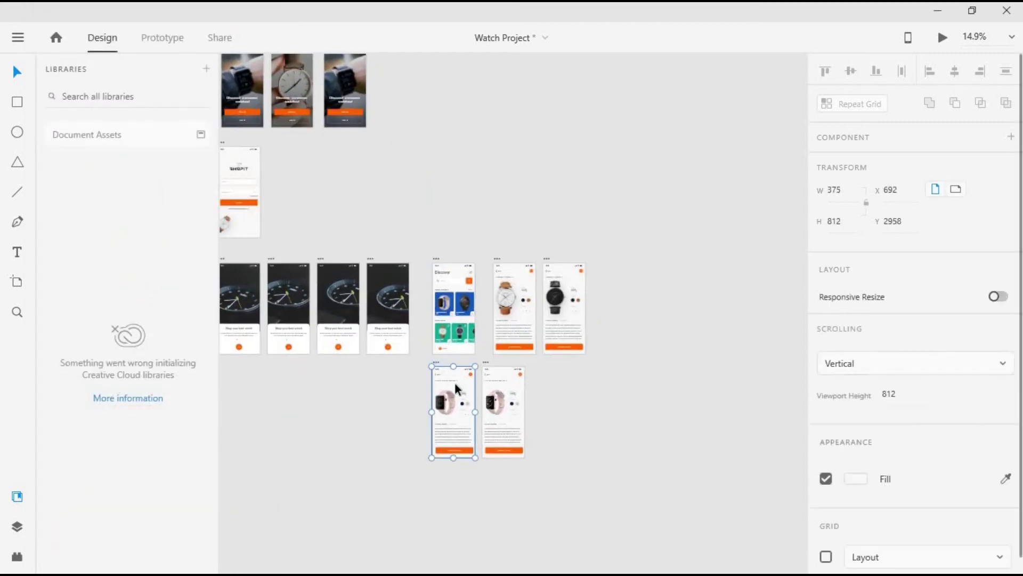
{"action": "scroll", "coordinate": [402, 343], "scroll_direction": "up", "scroll_amount": 3}
{"action": "left_click", "coordinate": [162, 37]}
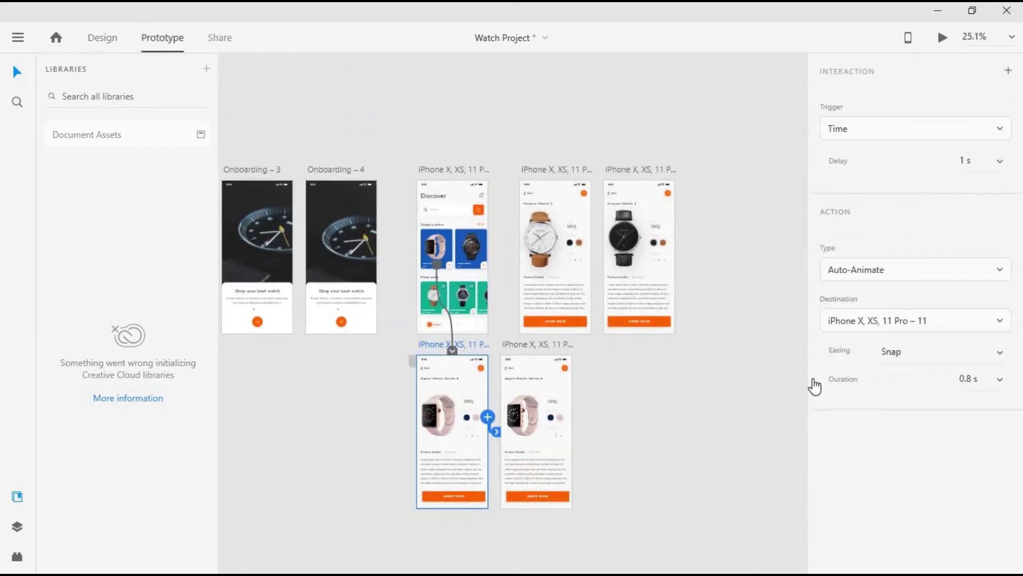
{"action": "left_click", "coordinate": [1001, 386]}
{"action": "left_click", "coordinate": [966, 418]}
{"action": "left_click", "coordinate": [975, 383]}
Preview the Discover artboard again, retest the Apple Watch Series 4 card's animation, and close the preview.
{"action": "left_click", "coordinate": [431, 170]}
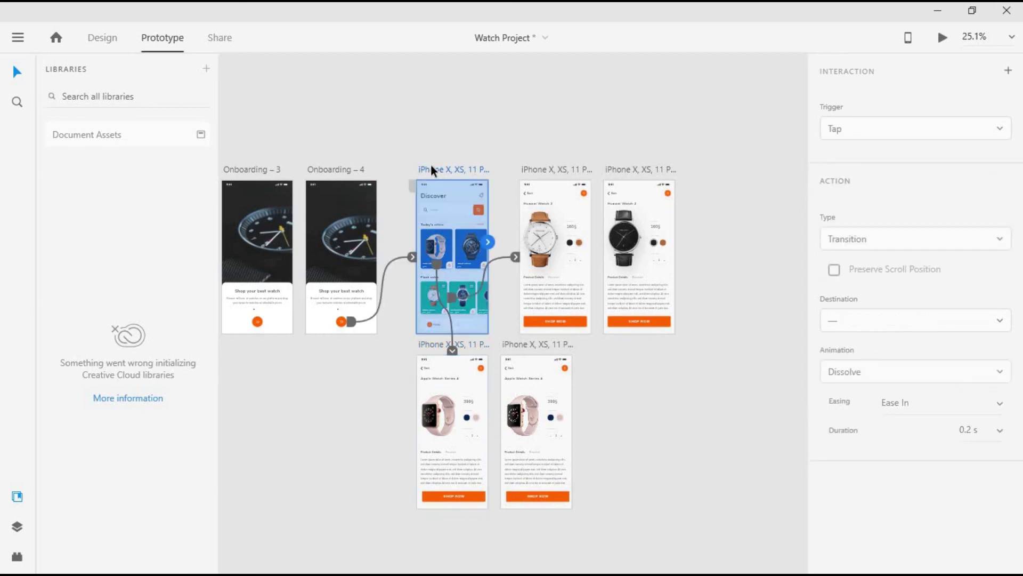
{"action": "key", "text": "ctrl+Return"}
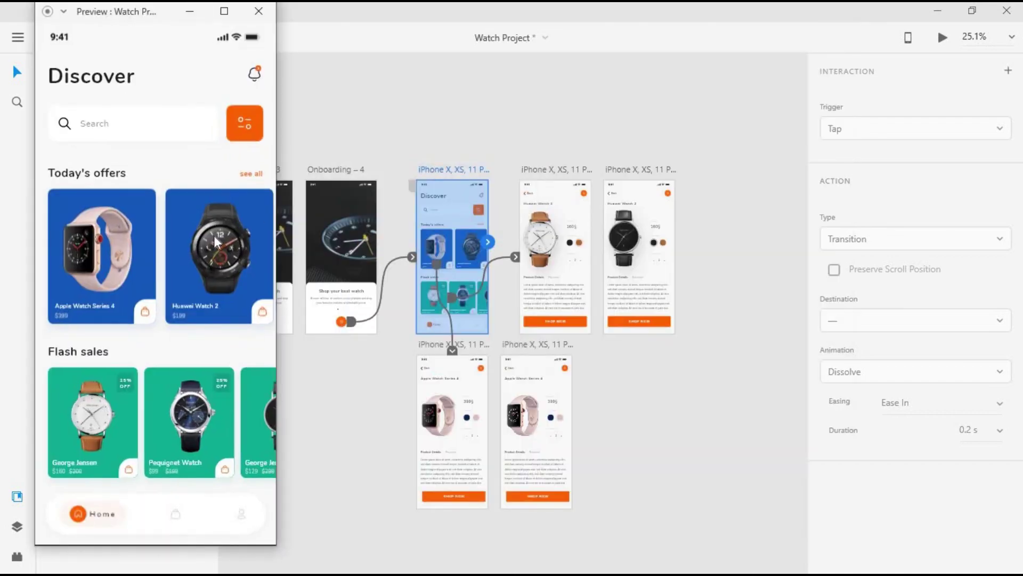
{"action": "left_click", "coordinate": [107, 258]}
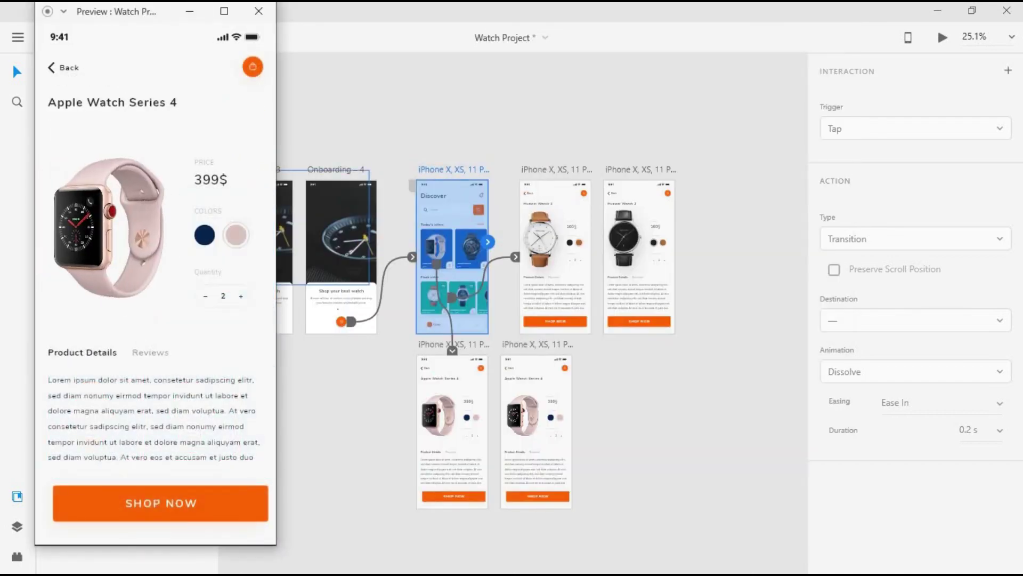
{"action": "left_click", "coordinate": [258, 11]}
Preview the whole flow from the first intro artboard through login and onboarding to Discover, and close the preview.
{"action": "scroll", "coordinate": [400, 158], "scroll_direction": "down", "scroll_amount": 8}
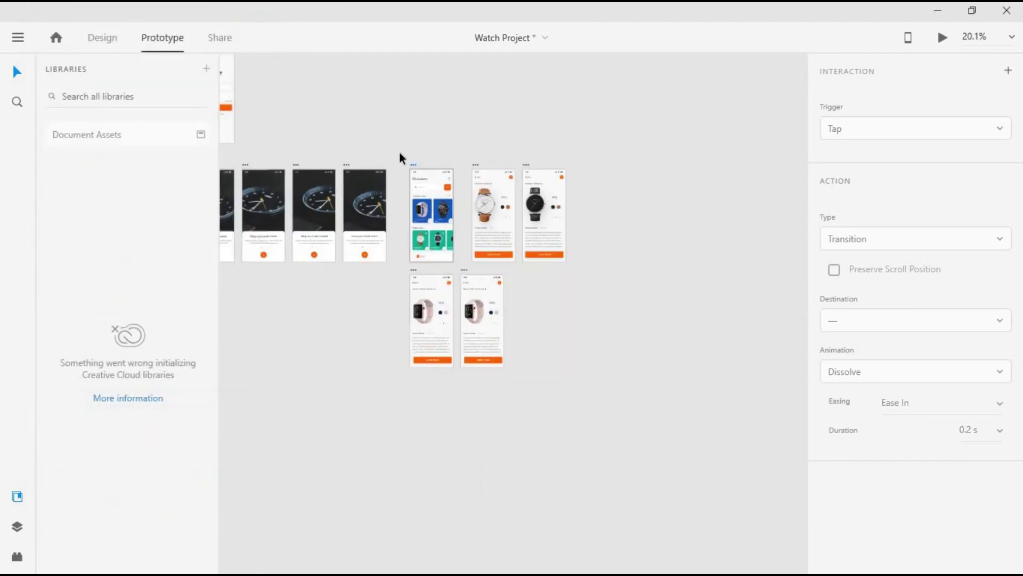
{"action": "scroll", "coordinate": [366, 119], "scroll_direction": "up", "scroll_amount": 3}
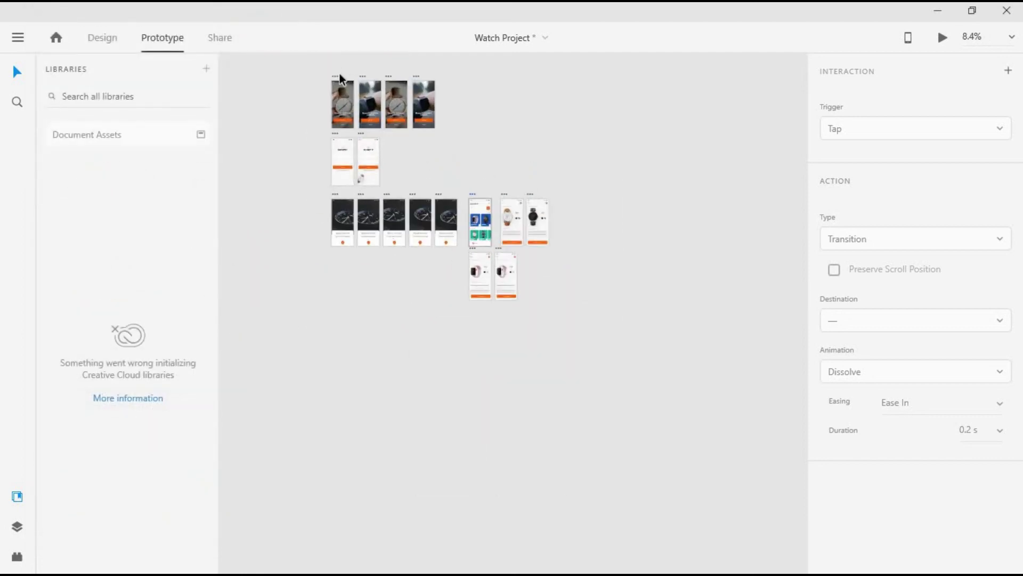
{"action": "left_click", "coordinate": [328, 68]}
{"action": "scroll", "coordinate": [328, 68], "scroll_direction": "up", "scroll_amount": 3}
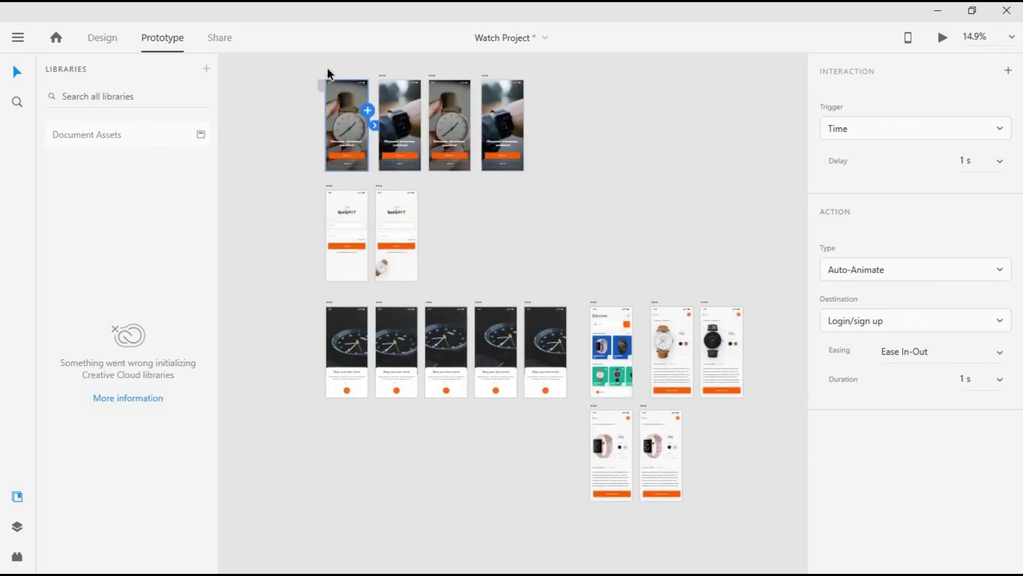
{"action": "key", "text": "ctrl+Return"}
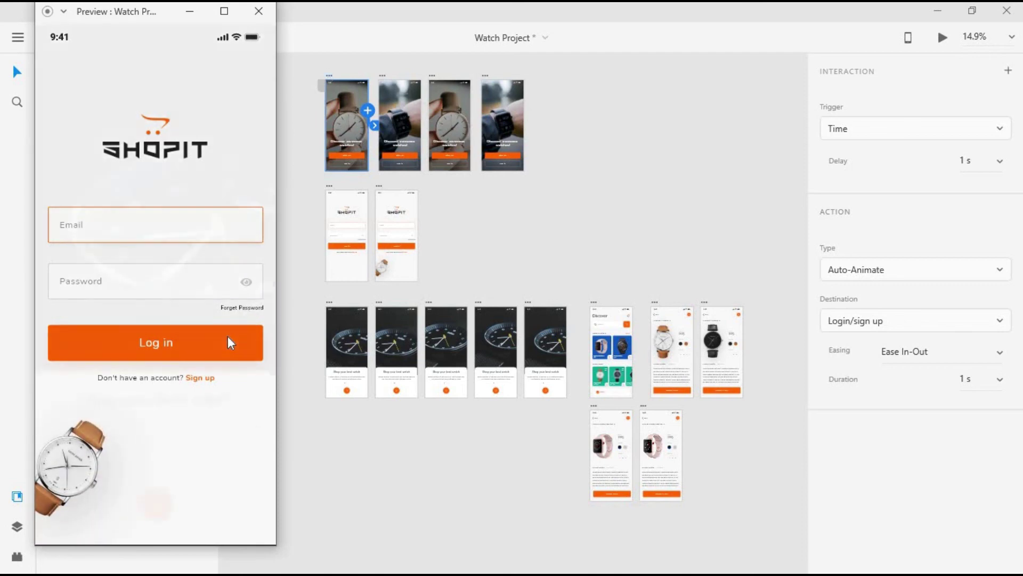
{"action": "left_click", "coordinate": [229, 341]}
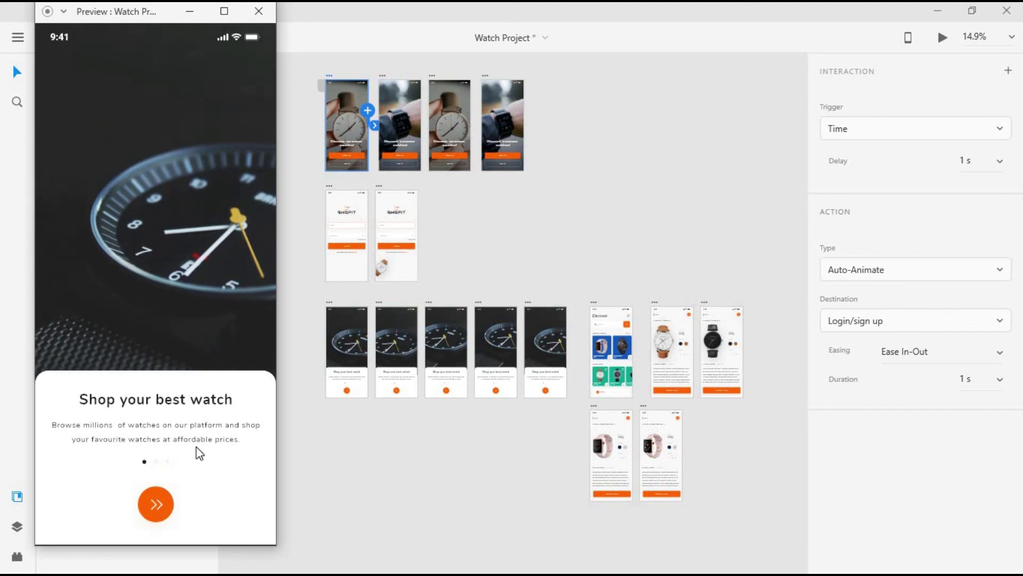
{"action": "left_click", "coordinate": [155, 505]}
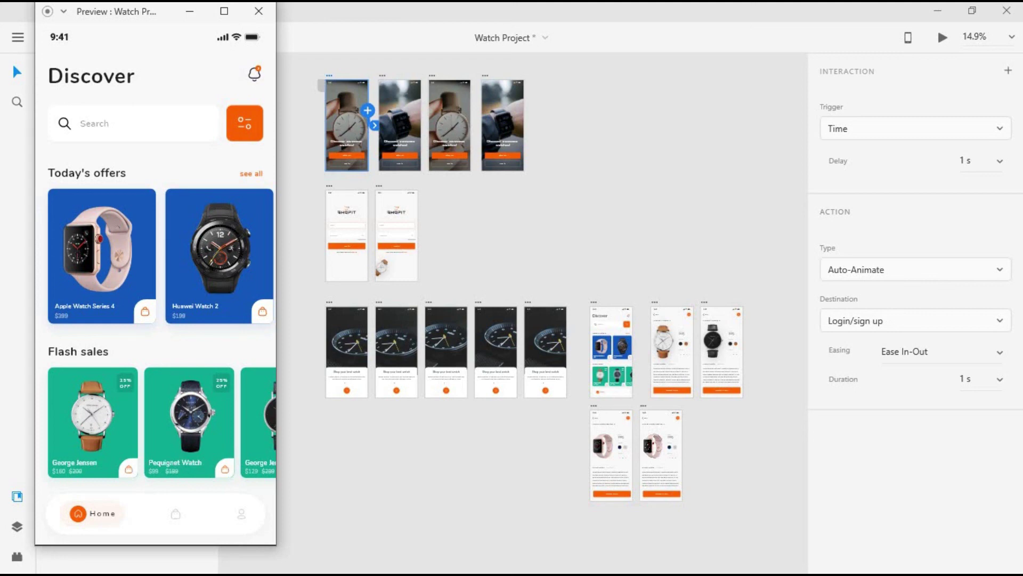
{"action": "left_click", "coordinate": [259, 11]}
In Design mode, turn off 3D transforms for the Pequignet Watch card in the Discover artboard's Flash sales row.
{"action": "scroll", "coordinate": [446, 305], "scroll_direction": "right", "scroll_amount": 2}
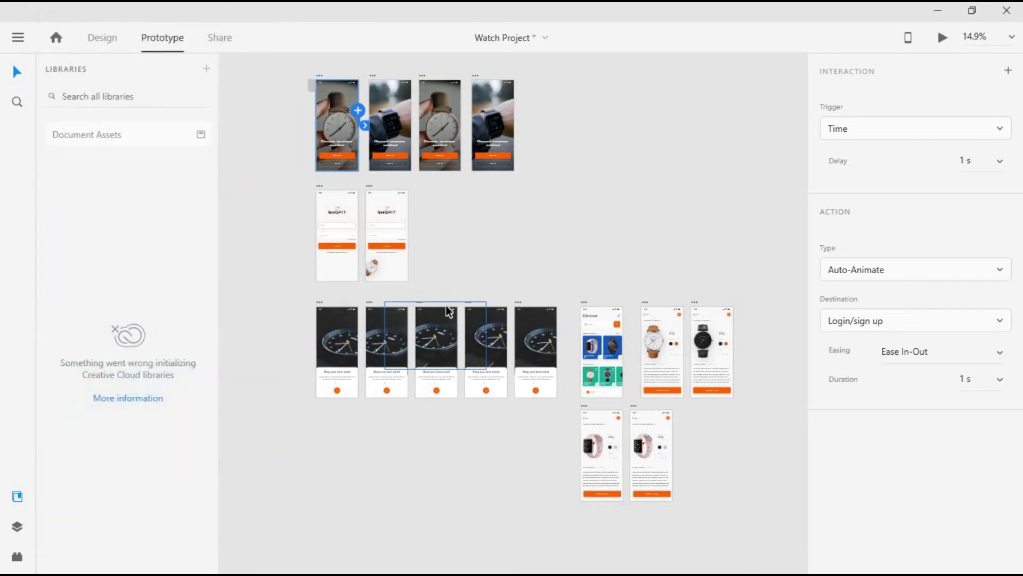
{"action": "scroll", "coordinate": [446, 306], "scroll_direction": "right", "scroll_amount": 1}
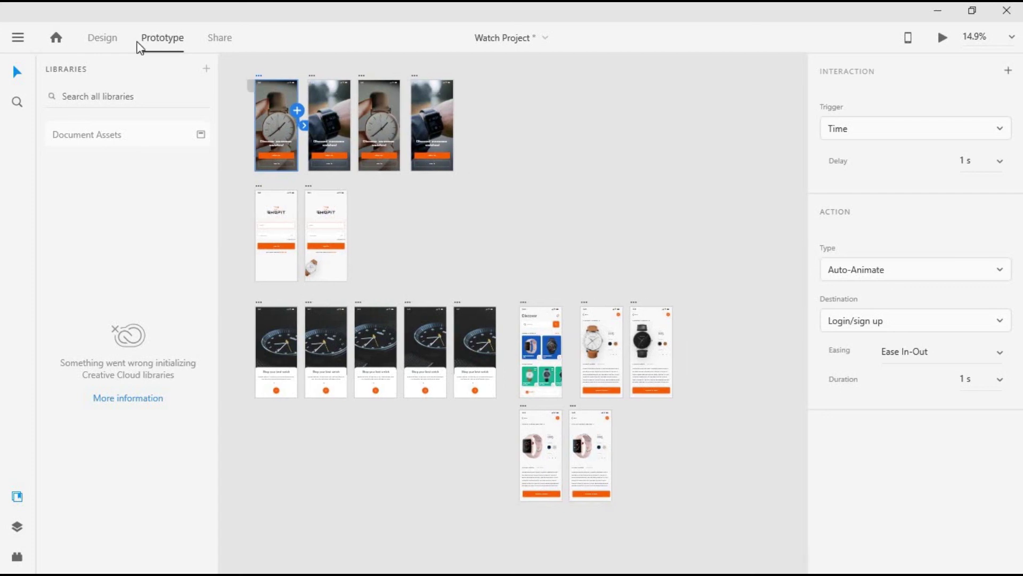
{"action": "left_click", "coordinate": [100, 36]}
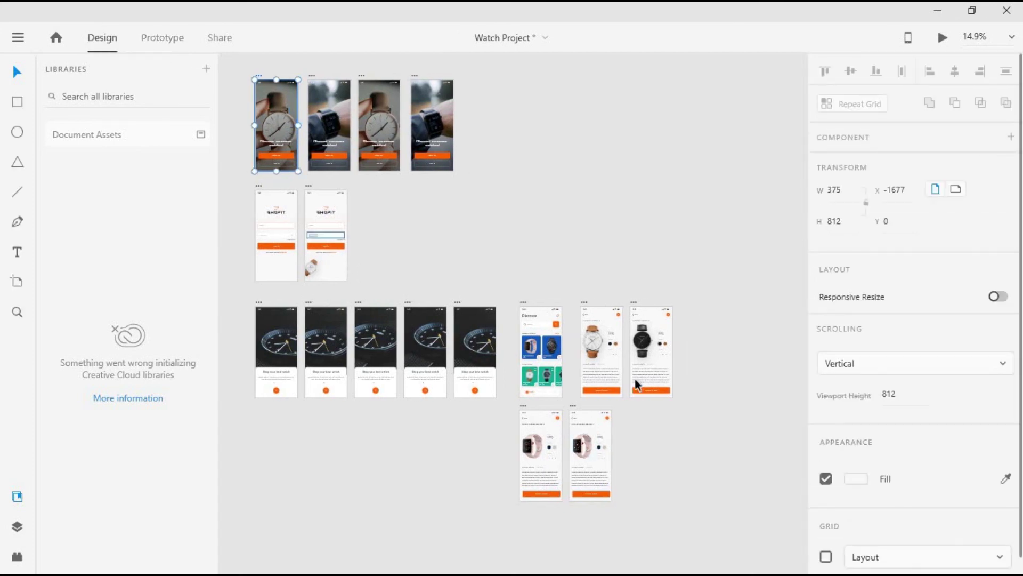
{"action": "scroll", "coordinate": [549, 415], "scroll_direction": "up", "scroll_amount": 3}
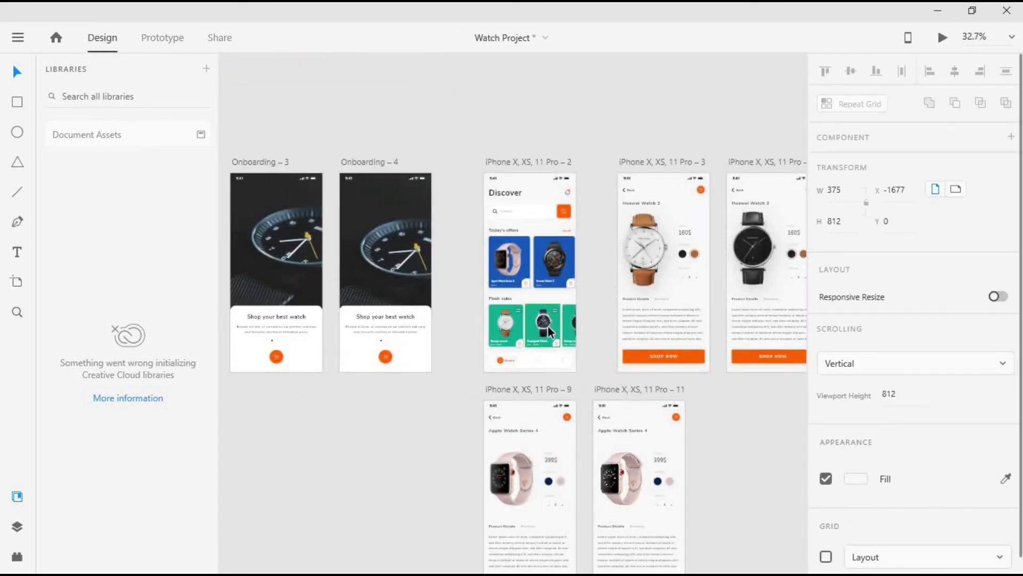
{"action": "left_click", "coordinate": [548, 326]}
{"action": "double_click", "coordinate": [548, 326]}
{"action": "scroll", "coordinate": [548, 326], "scroll_direction": "up", "scroll_amount": 3}
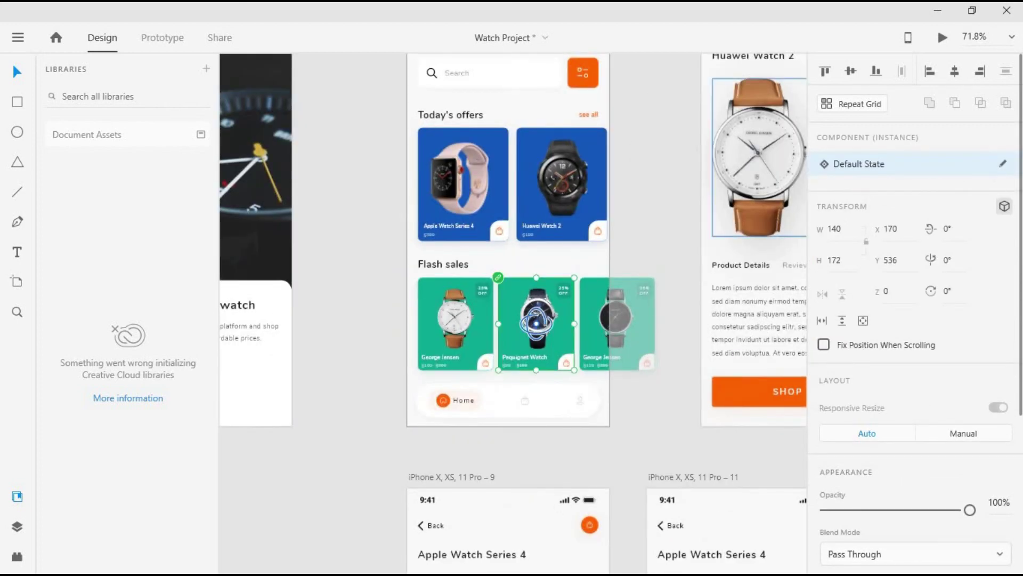
{"action": "left_click", "coordinate": [1005, 207]}
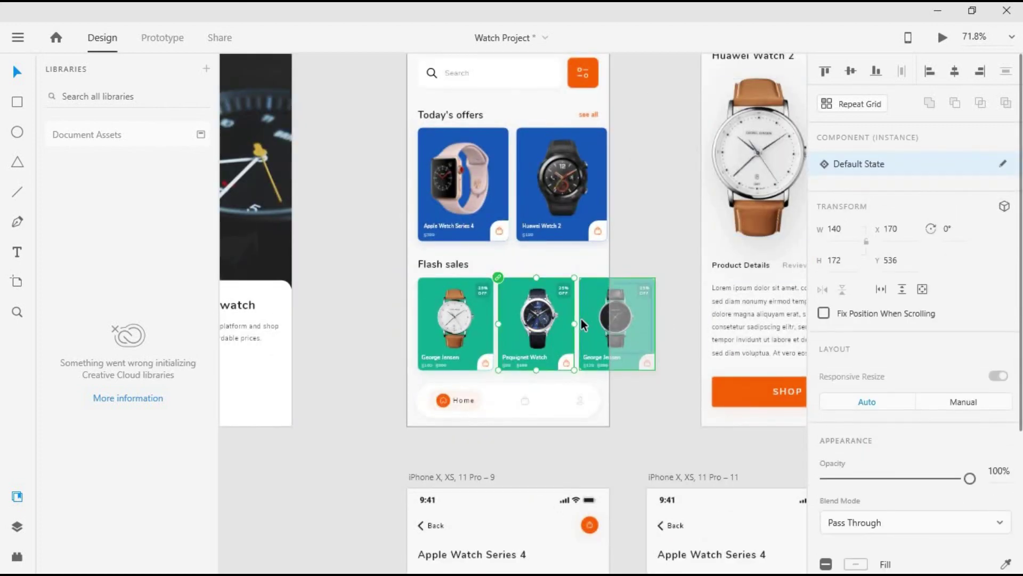
Turn the three Flash sales cards into a horizontal scroll group 373 wide at X 2.
{"action": "left_click", "coordinate": [581, 318], "text": "shift"}
{"action": "left_click", "coordinate": [457, 316], "text": "shift"}
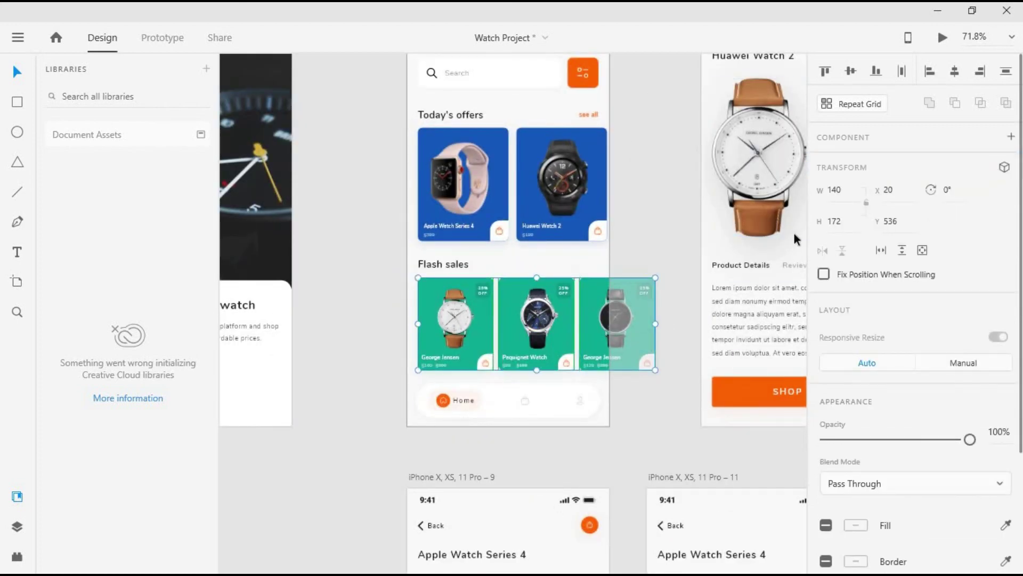
{"action": "left_click", "coordinate": [881, 251]}
Preview the Discover artboard, test swiping the Flash sales row sideways, and fit all artboards in the canvas view.
{"action": "scroll", "coordinate": [615, 334], "scroll_direction": "down", "scroll_amount": 3}
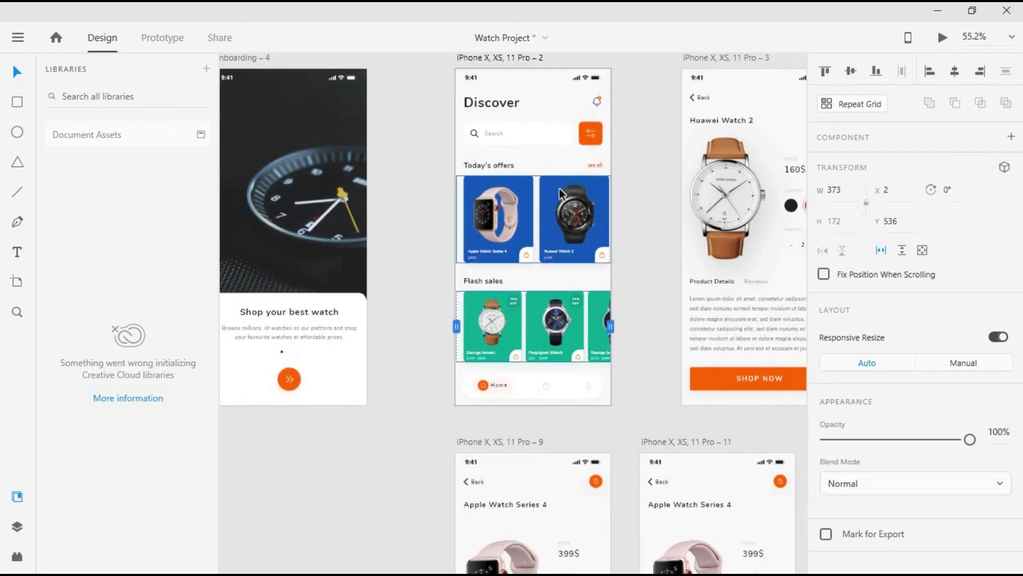
{"action": "key", "text": "ctrl+0"}
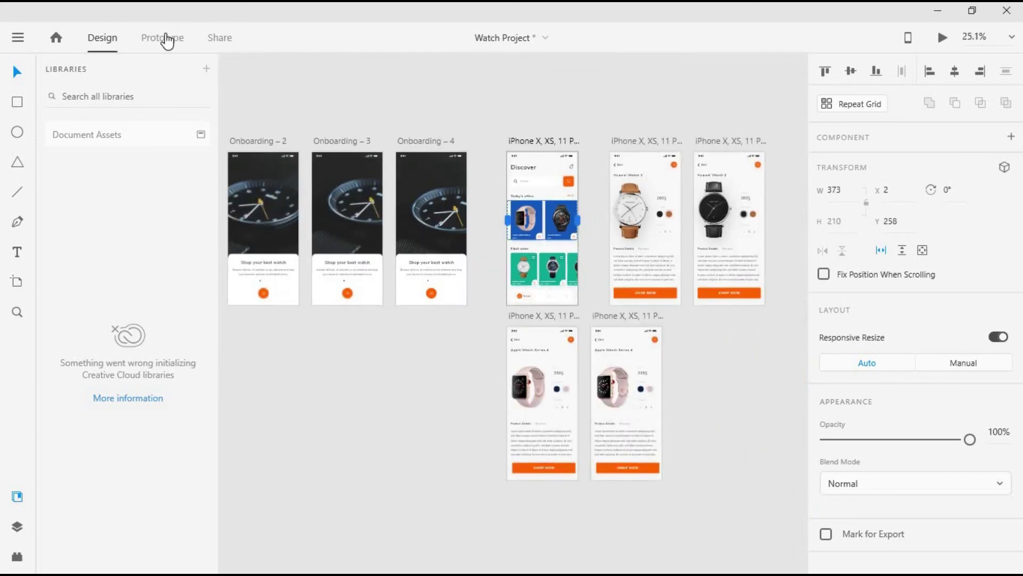
{"action": "left_click", "coordinate": [532, 137]}
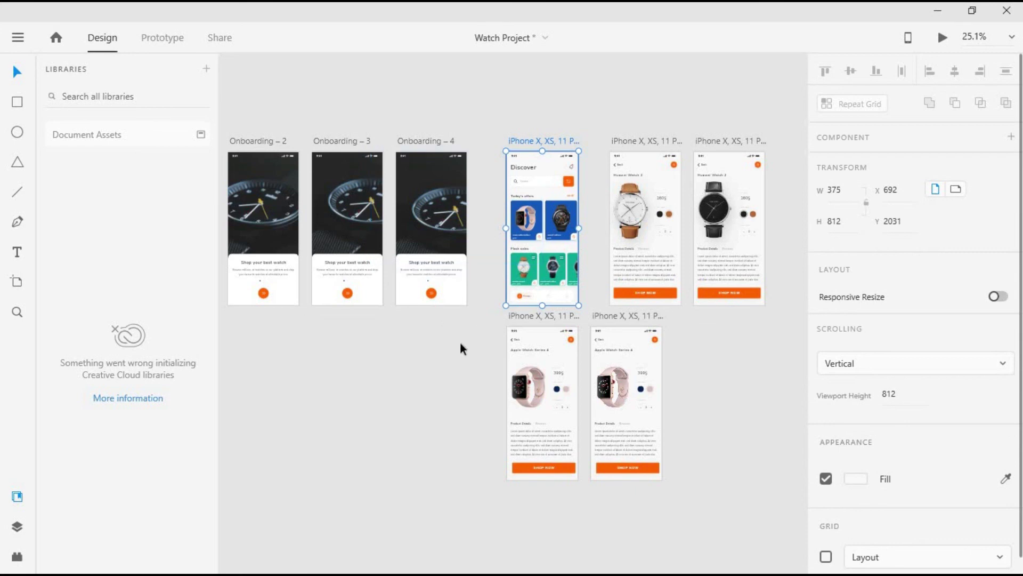
{"action": "key", "text": "ctrl+Return"}
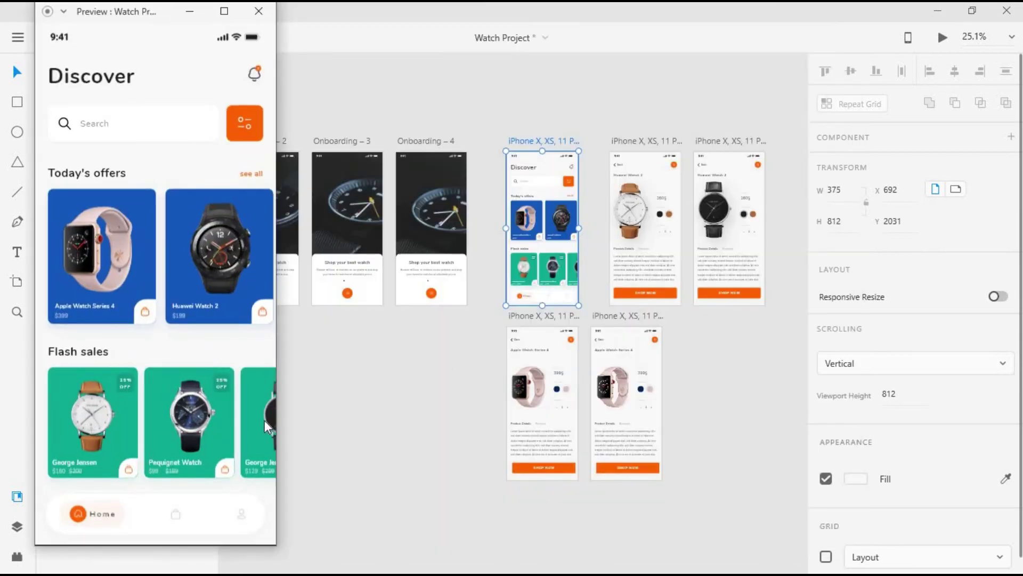
{"action": "left_click_drag", "start_coordinate": [265, 420], "coordinate": [221, 418]}
{"action": "key", "text": "ctrl+0"}
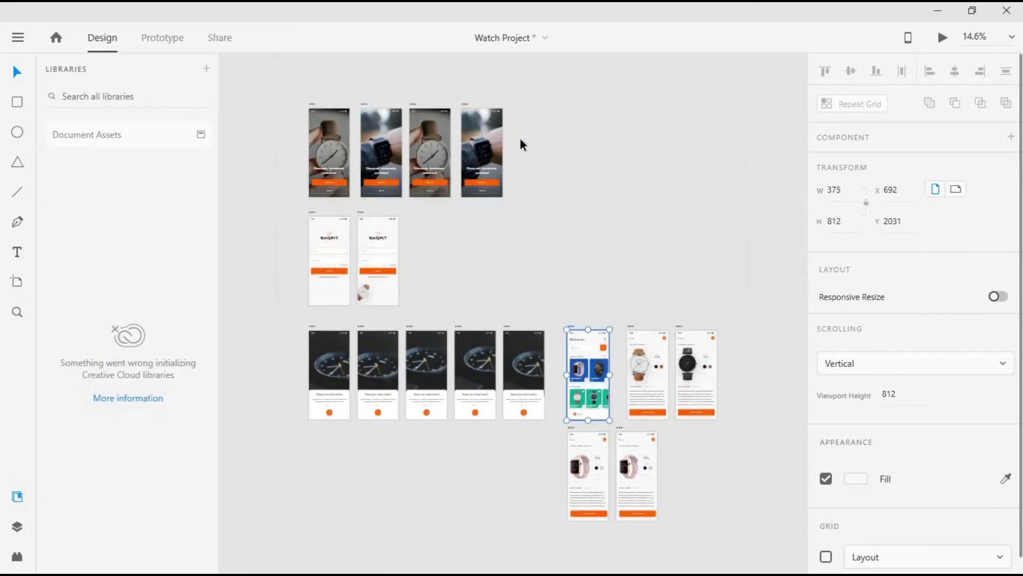